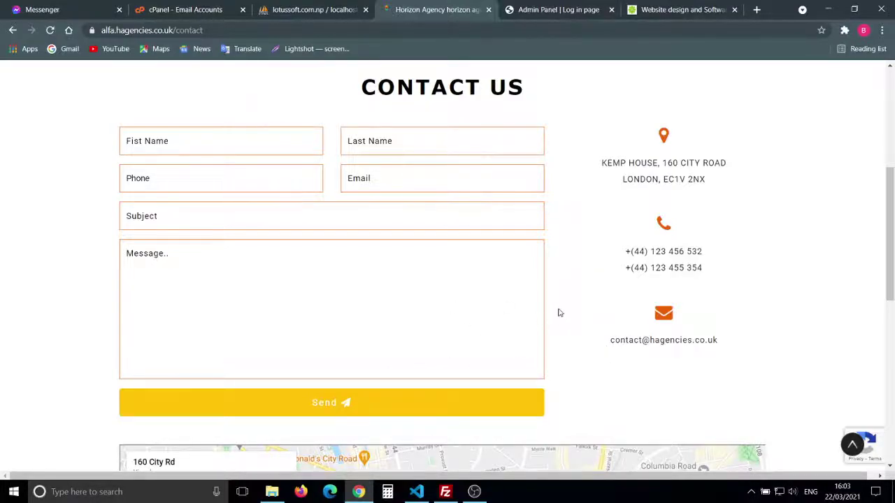
Step: Browse the Candidates page of the Horizon Agency website
scroll(558, 312, "up", 5)
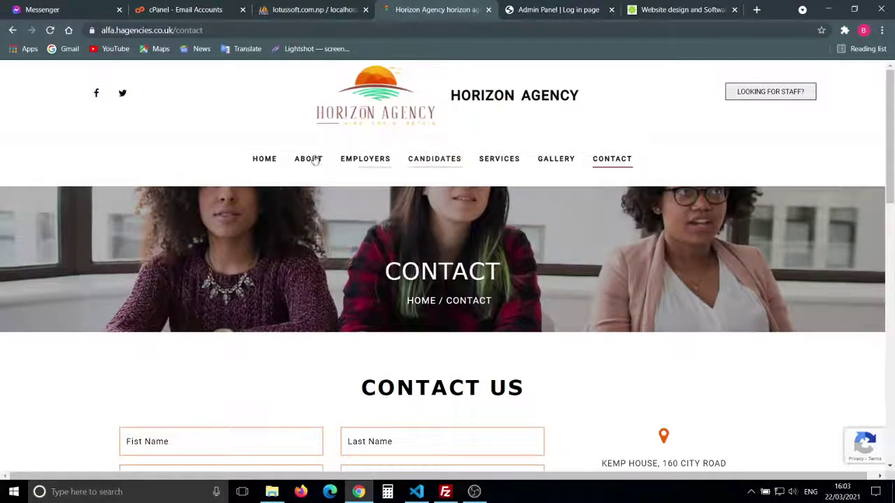
left_click(445, 169)
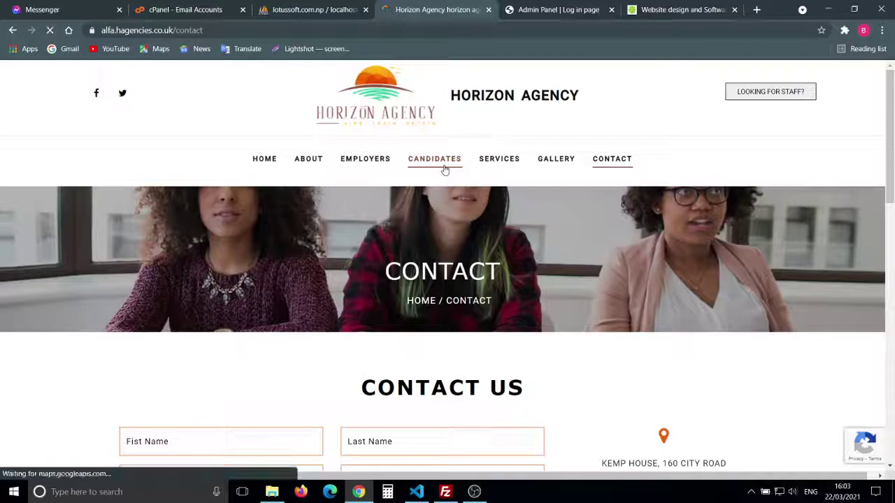
scroll(530, 315, "down", 5)
scroll(530, 314, "down", 1)
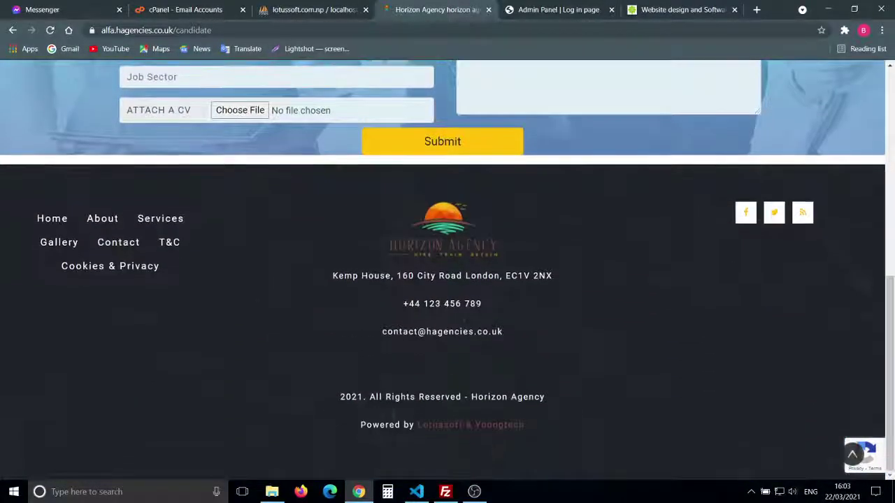
scroll(529, 315, "up", 8)
scroll(529, 315, "down", 7)
scroll(530, 315, "up", 8)
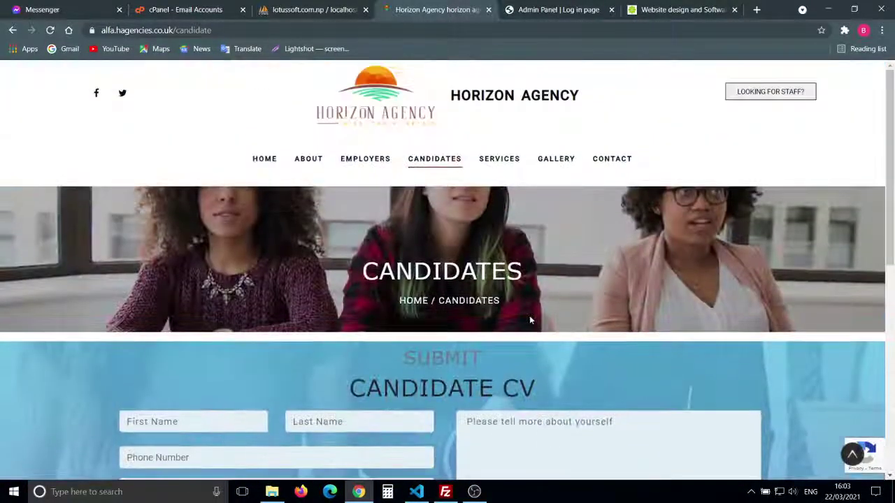
scroll(621, 189, "down", 6)
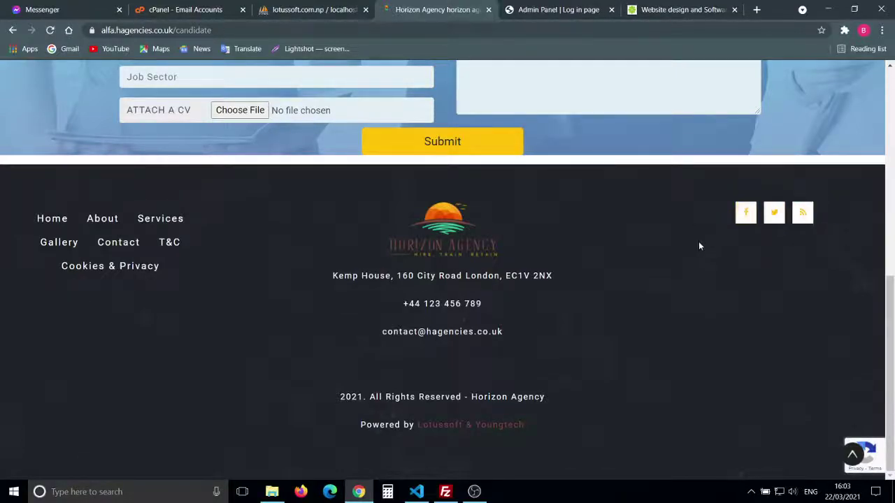
scroll(698, 246, "up", 10)
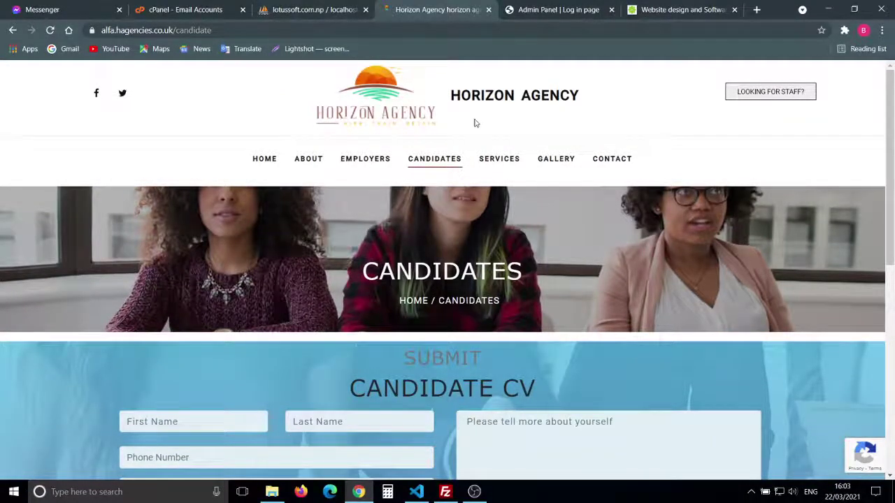
Step: Return to the Home page, look it over, and bring up the Admin Panel login page
left_click(264, 159)
scroll(367, 293, "down", 1)
scroll(367, 294, "down", 1)
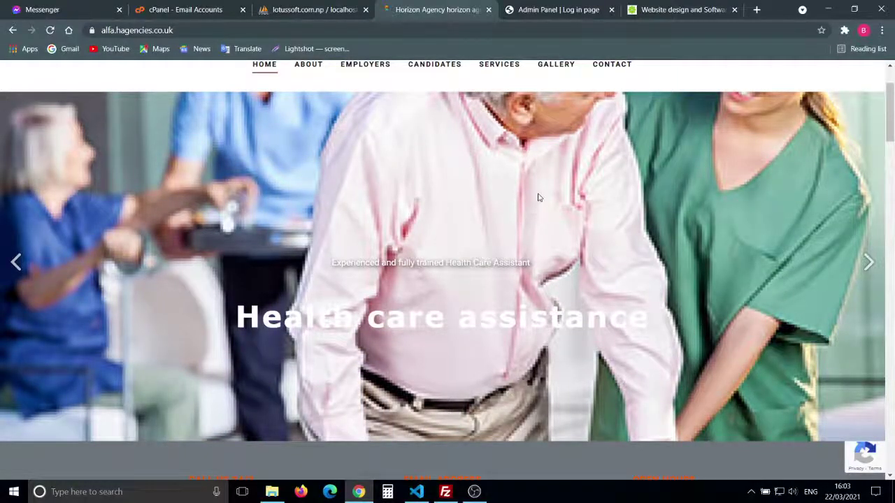
scroll(539, 197, "up", 2)
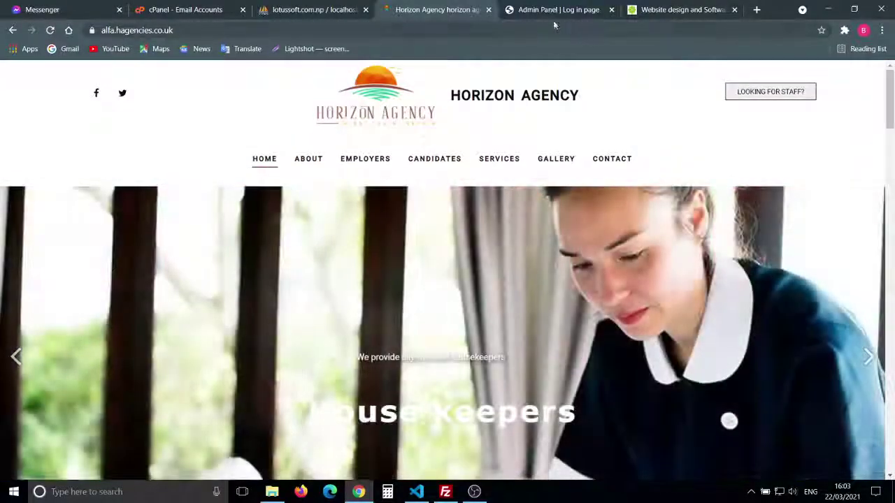
left_click(547, 10)
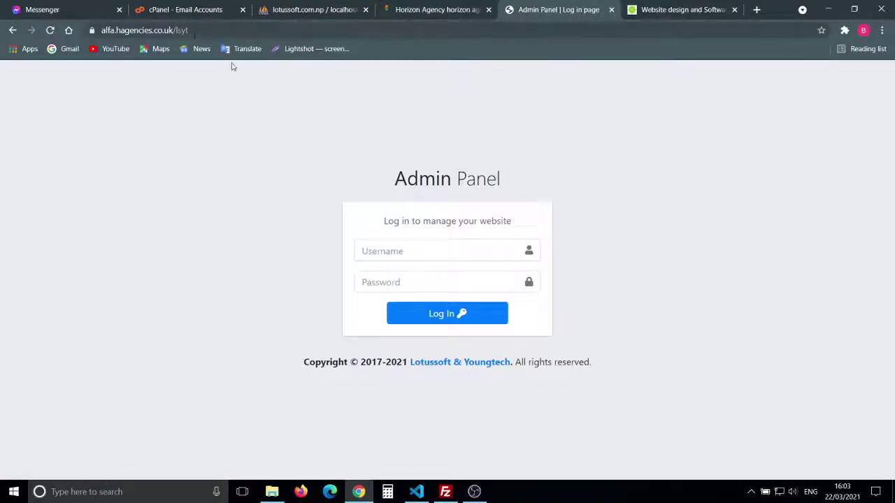
Step: Sign in with the administrator username and password and dismiss the login success message
left_click(400, 256)
type("admin")
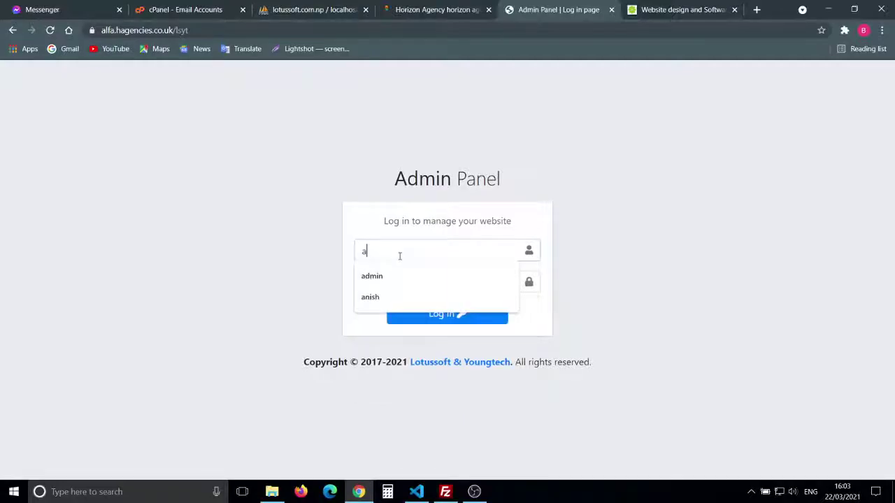
type("••")
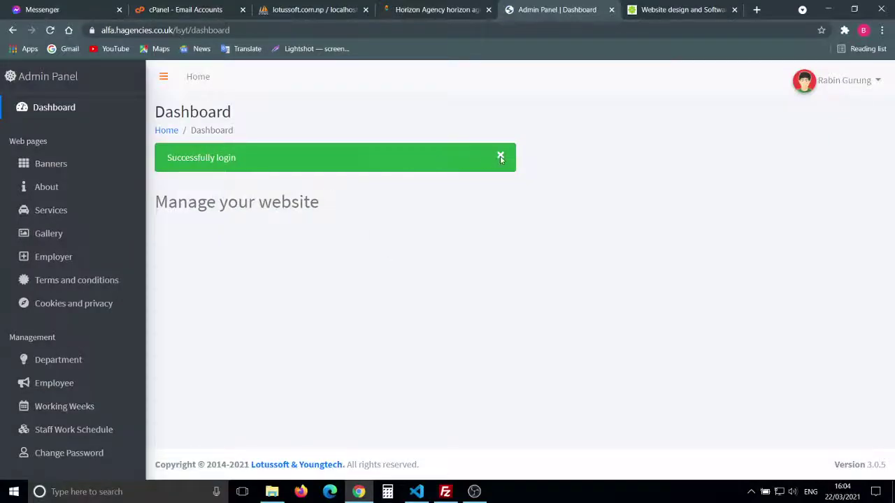
left_click(501, 157)
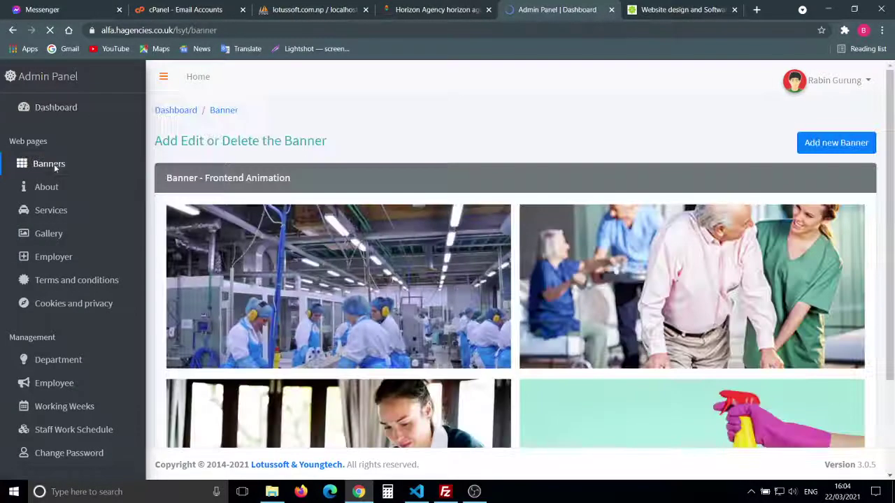
Step: Preview the Health care assistance banner image at full size, then close it
scroll(403, 292, "down", 2)
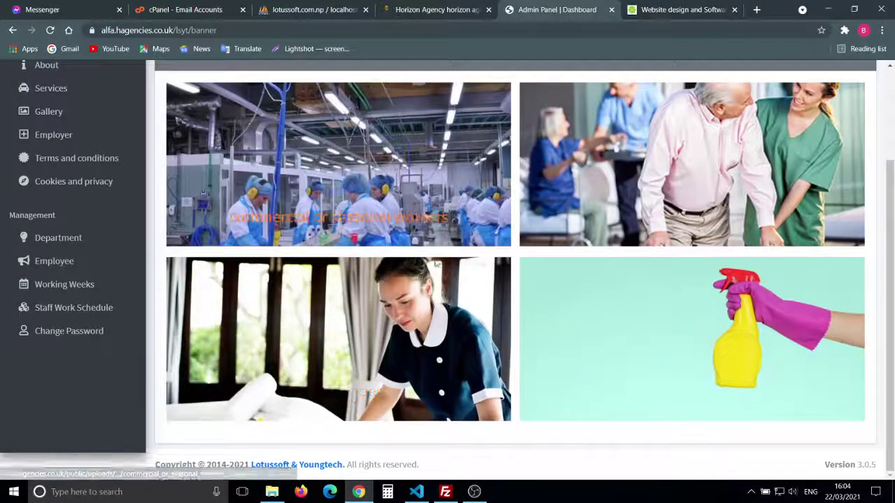
scroll(480, 326, "up", 2)
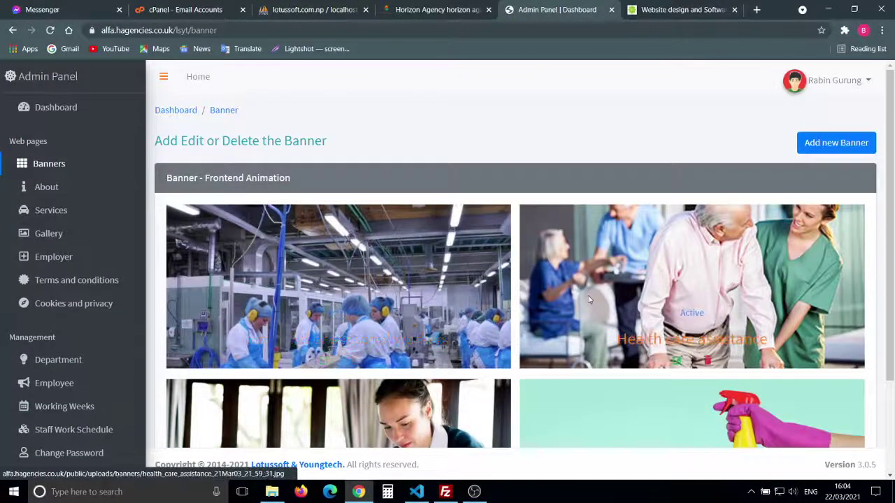
left_click(643, 294)
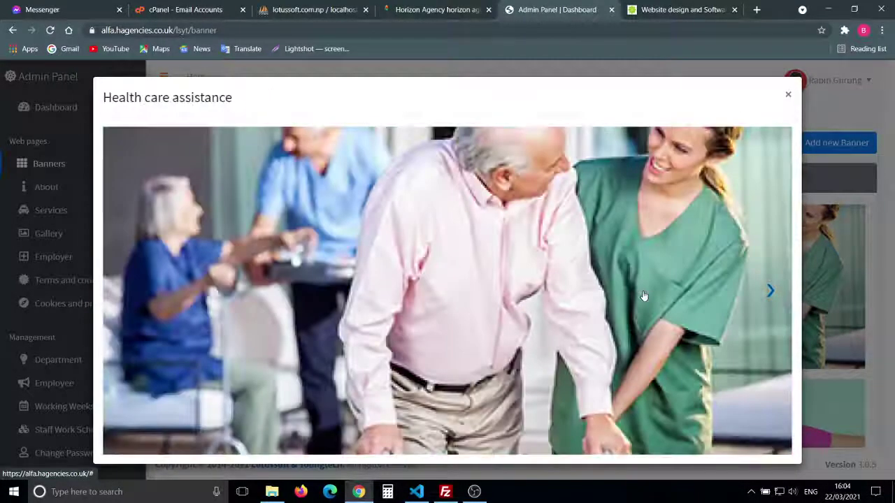
key("Escape")
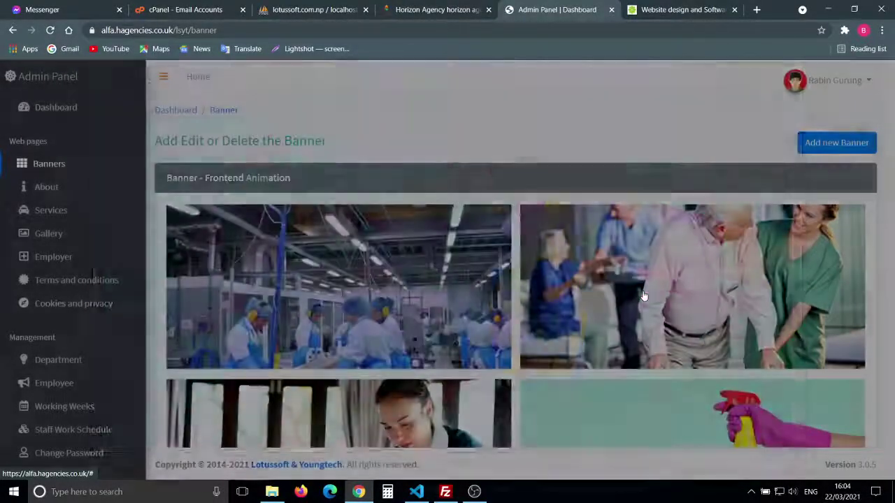
Step: Look at the Add new Banner form, then return to the banner list and review it
left_click(841, 144)
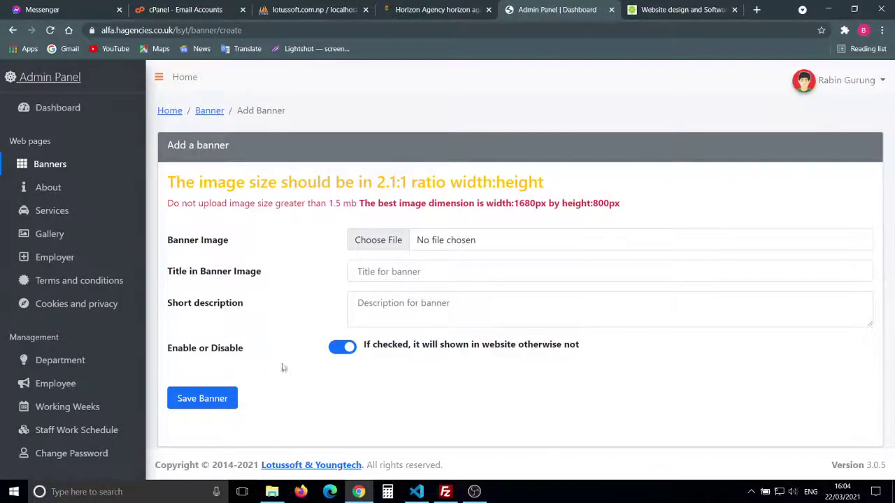
left_click(205, 116)
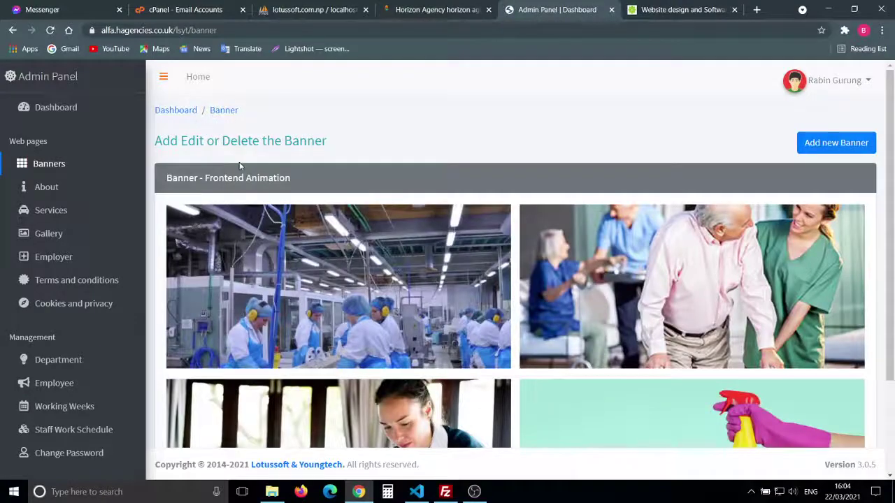
scroll(240, 164, "down", 2)
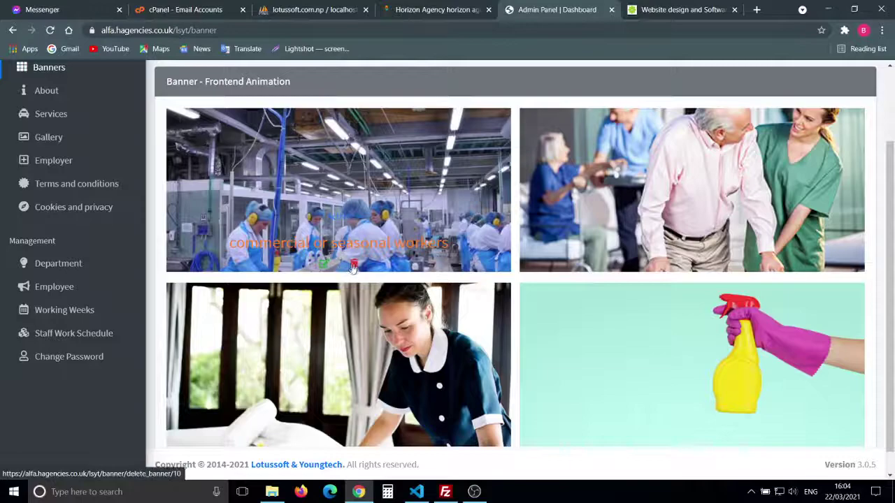
scroll(326, 265, "down", 1)
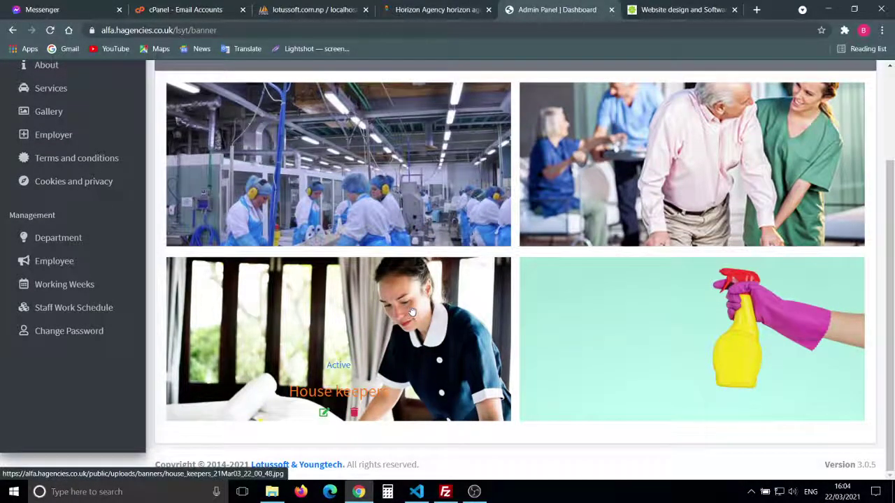
scroll(326, 238, "up", 2)
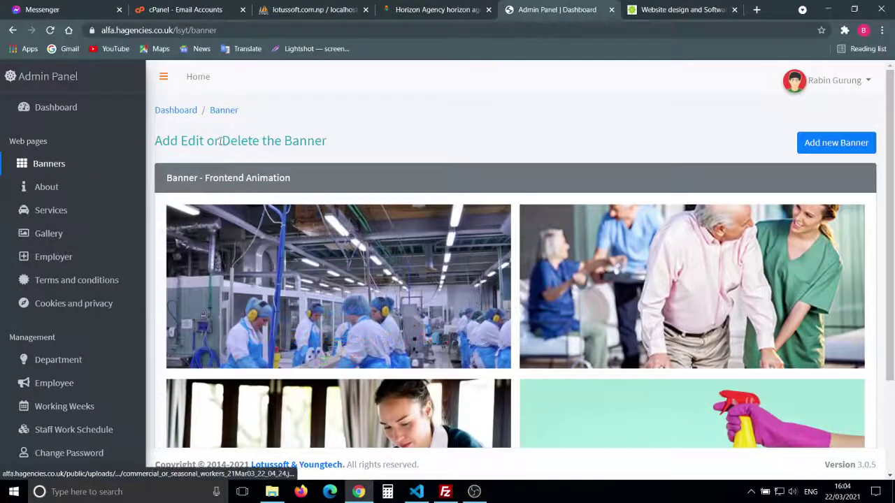
scroll(472, 190, "down", 2)
scroll(472, 189, "up", 2)
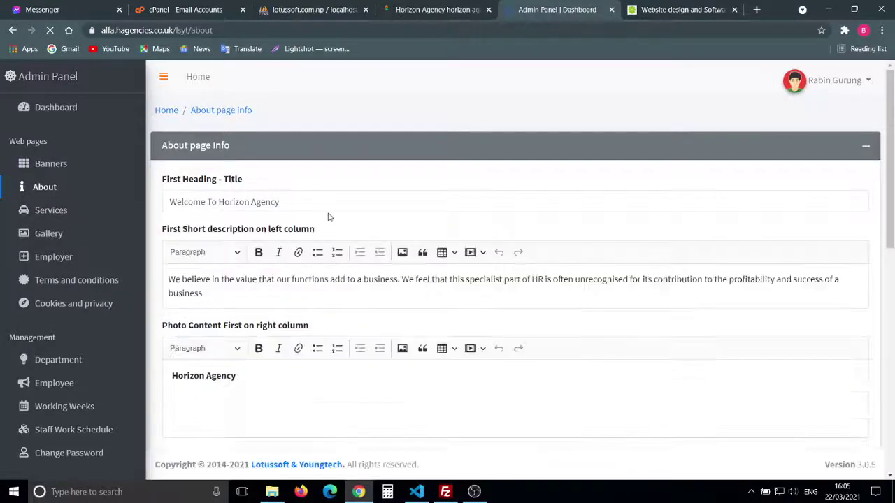
Step: Review the About page form, including the Photo Content First and Recruitment Agency heading editors
scroll(443, 299, "down", 3)
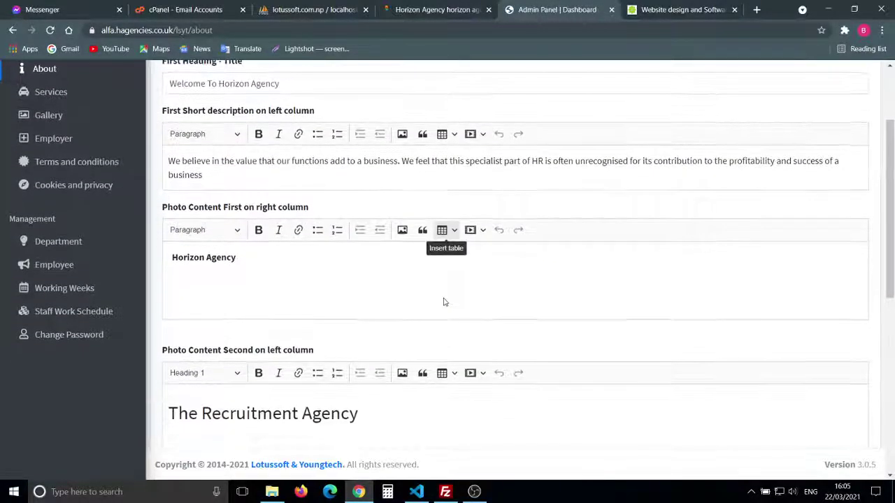
left_click(318, 284)
scroll(317, 284, "down", 2)
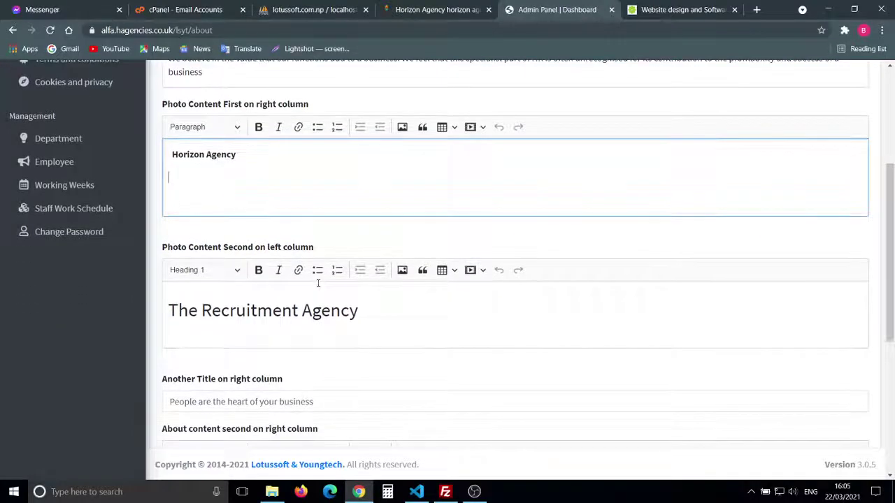
scroll(447, 307, "down", 2)
left_click(402, 260)
scroll(404, 260, "down", 5)
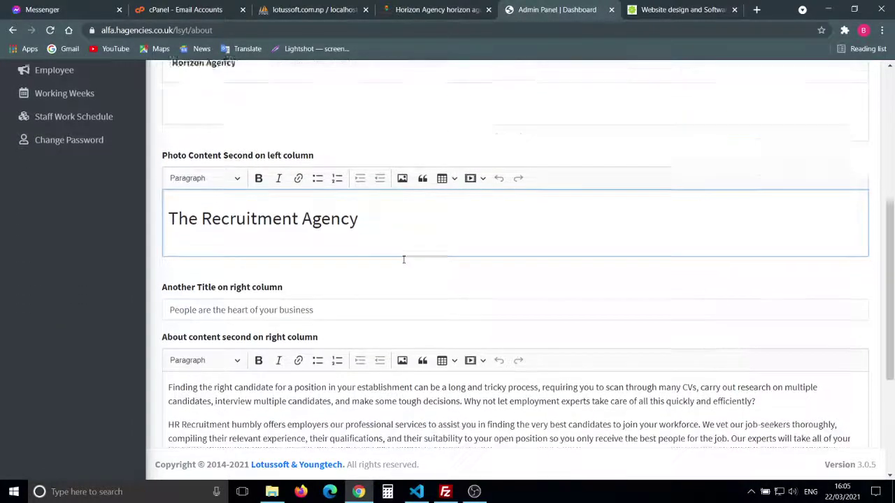
scroll(404, 259, "up", 10)
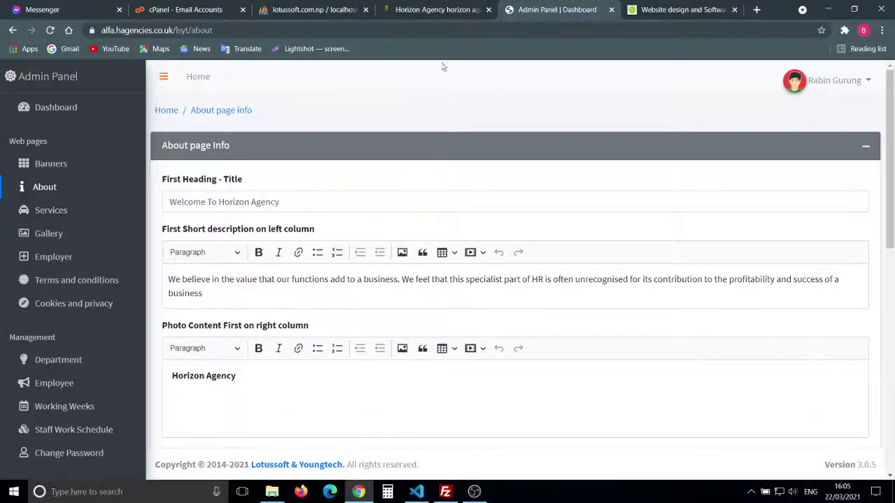
Step: On the public Gallery page, view the commercial workers factory photo and copy the image
left_click(416, 10)
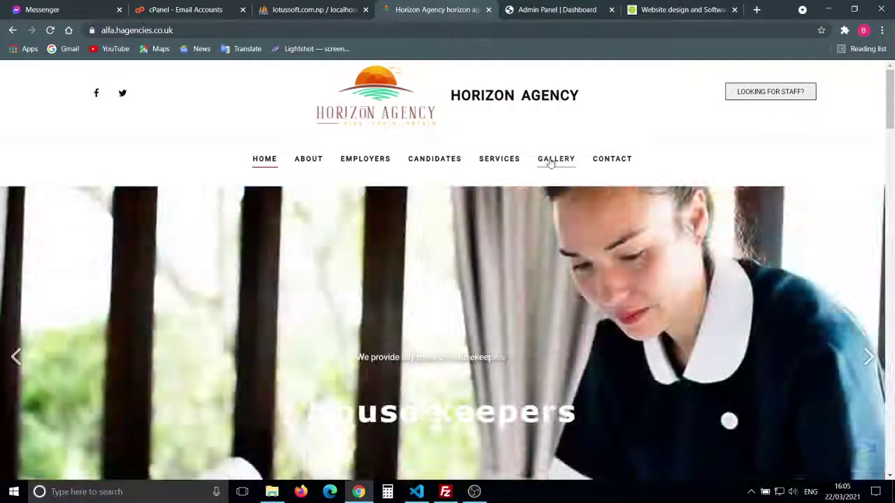
left_click(556, 159)
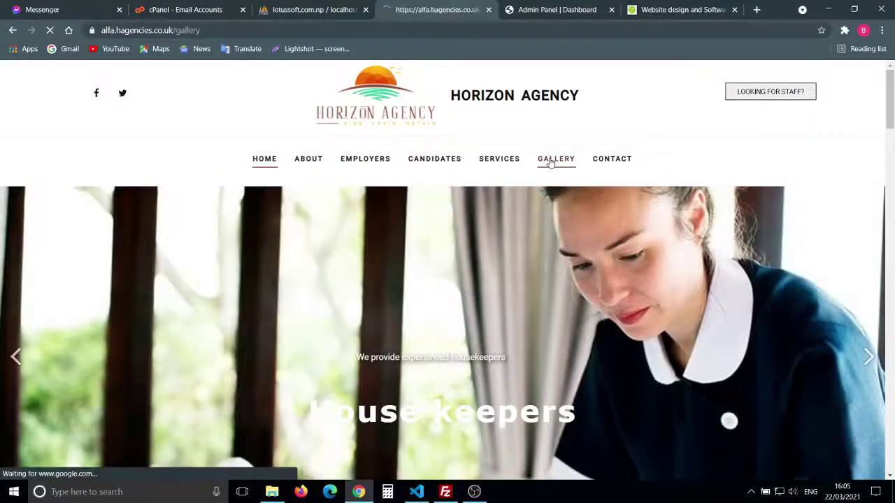
scroll(405, 343, "down", 4)
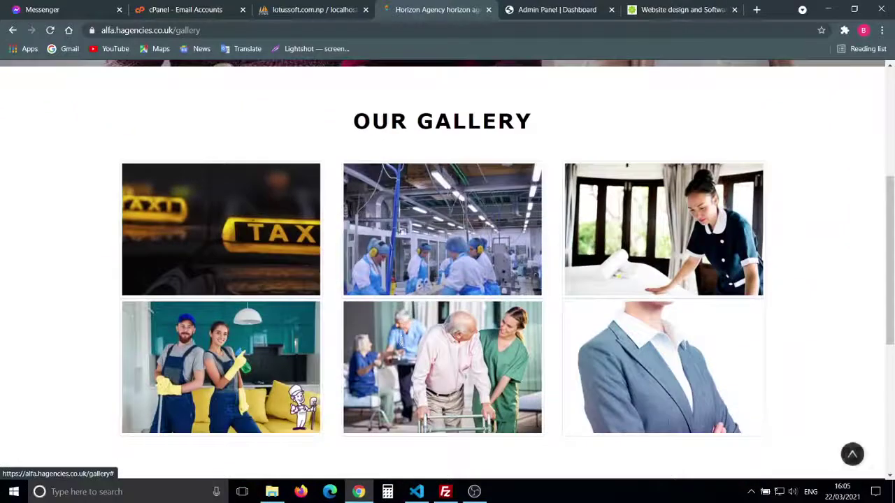
left_click(387, 233)
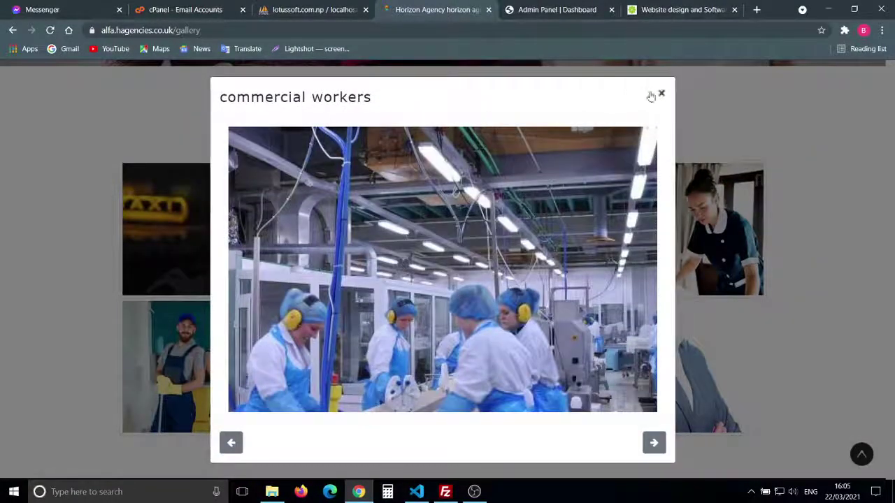
left_click(661, 93)
right_click(433, 239)
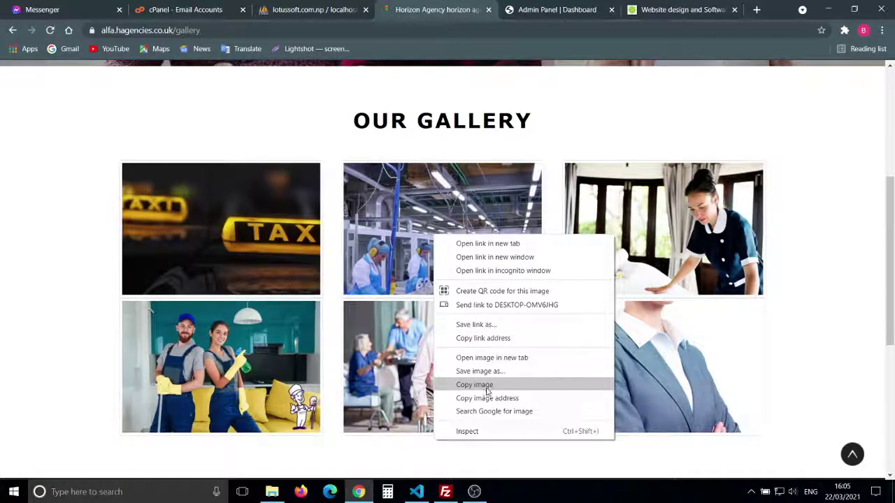
left_click(487, 386)
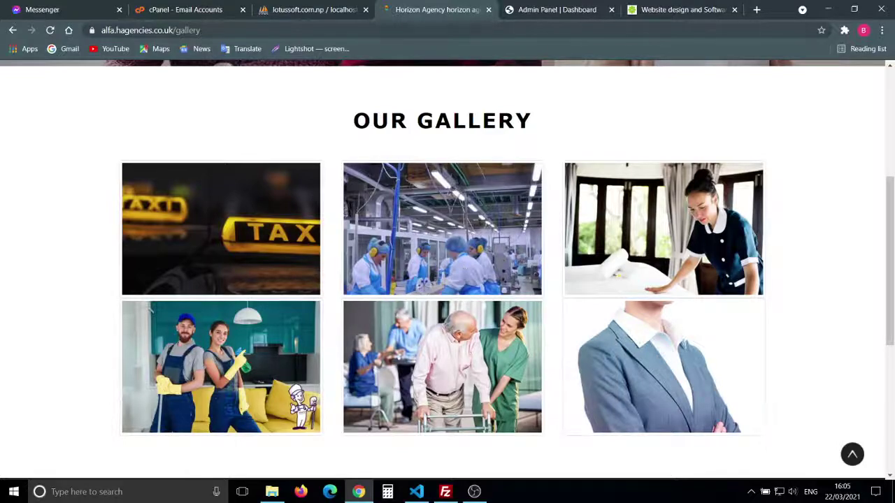
left_click(545, 10)
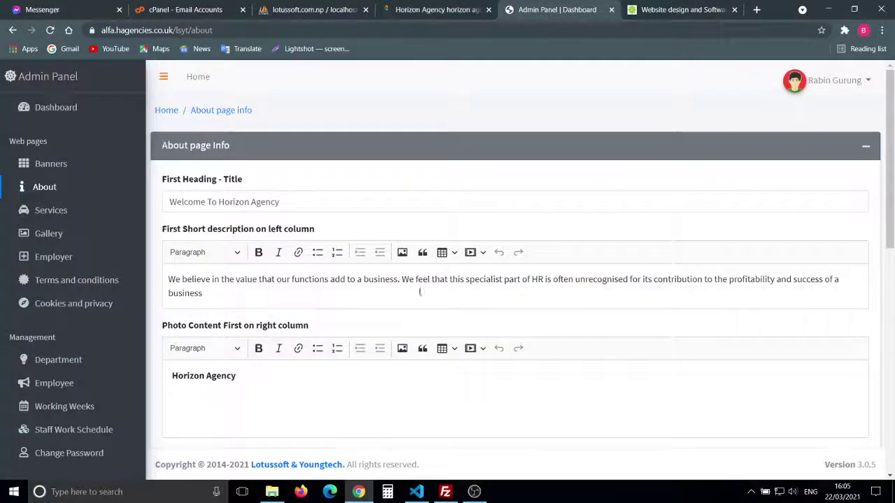
Step: Paste the factory workers photo below 'Horizon Agency' in the Photo Content First editor
scroll(419, 301, "down", 1)
left_click(235, 309)
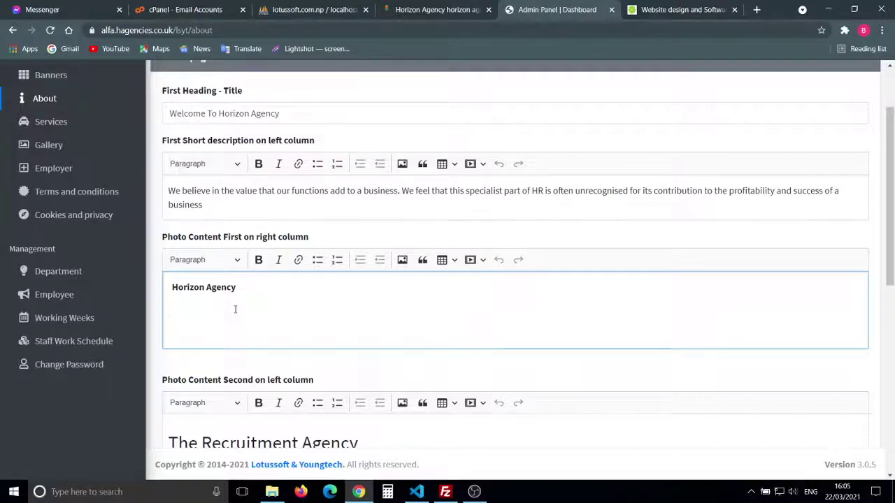
key("ctrl+v")
scroll(302, 348, "down", 4)
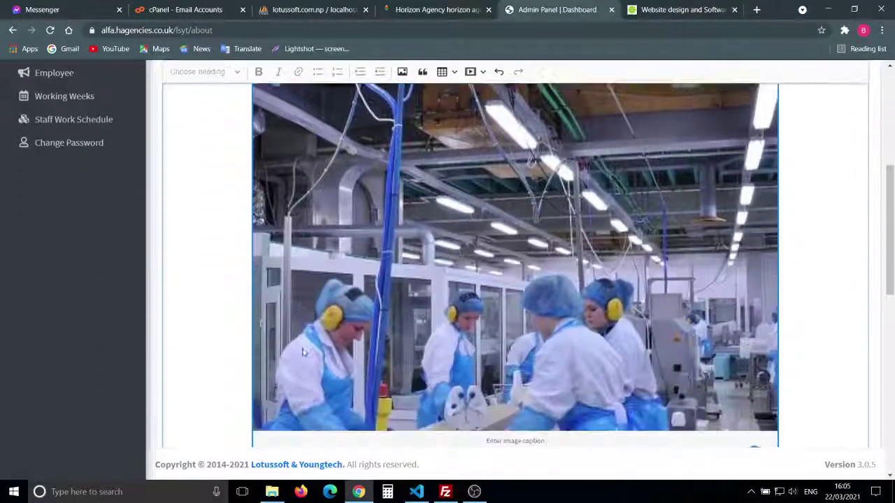
scroll(520, 311, "up", 4)
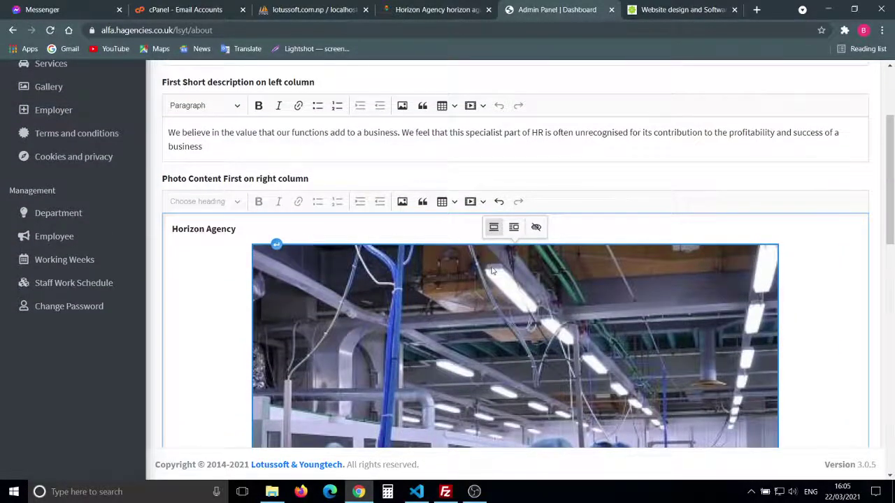
scroll(492, 271, "down", 10)
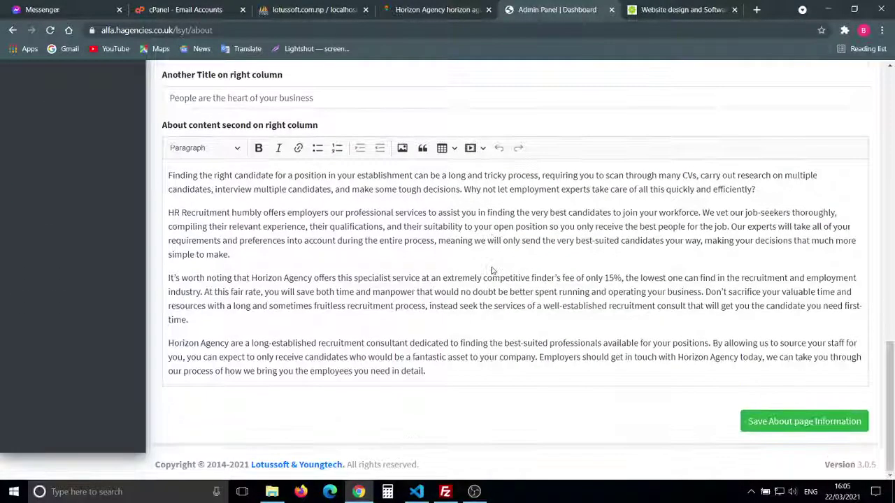
Step: Save the About page information and review the updated form
left_click(780, 422)
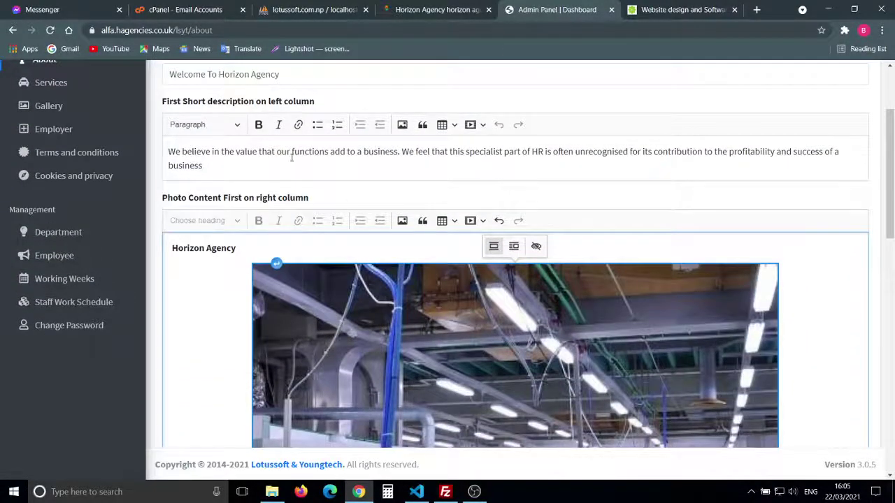
scroll(292, 157, "down", 5)
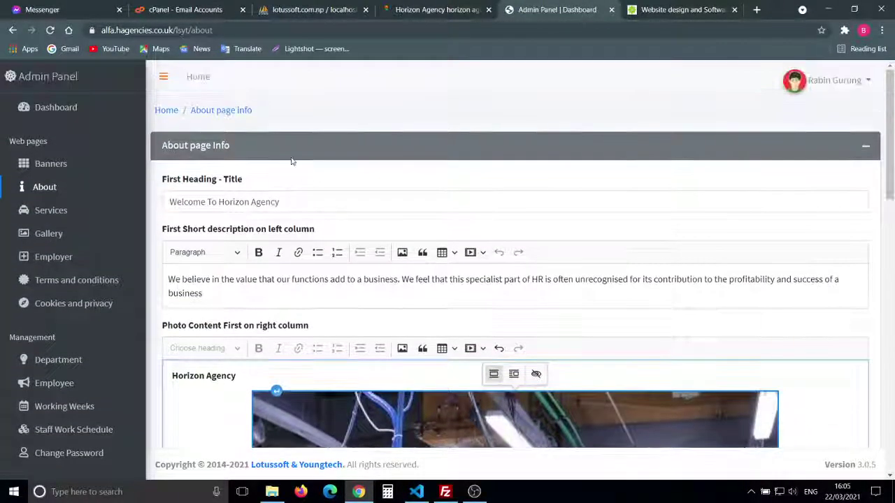
scroll(319, 183, "down", 3)
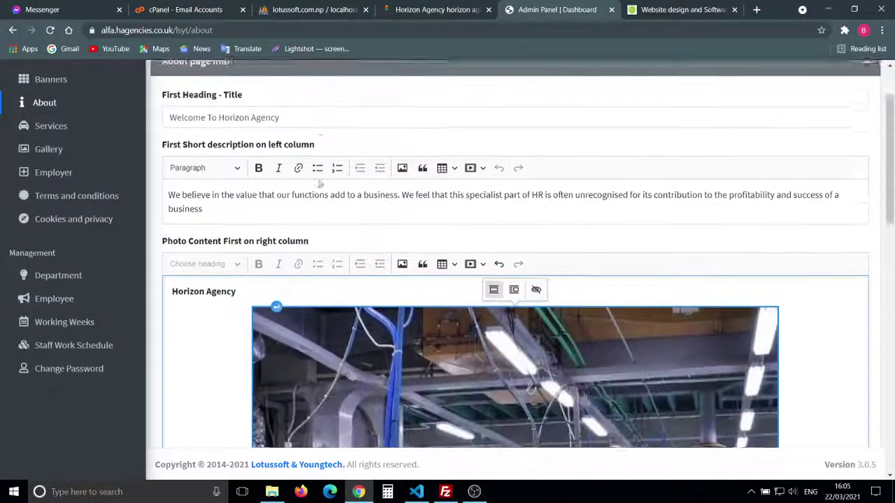
scroll(196, 259, "down", 3)
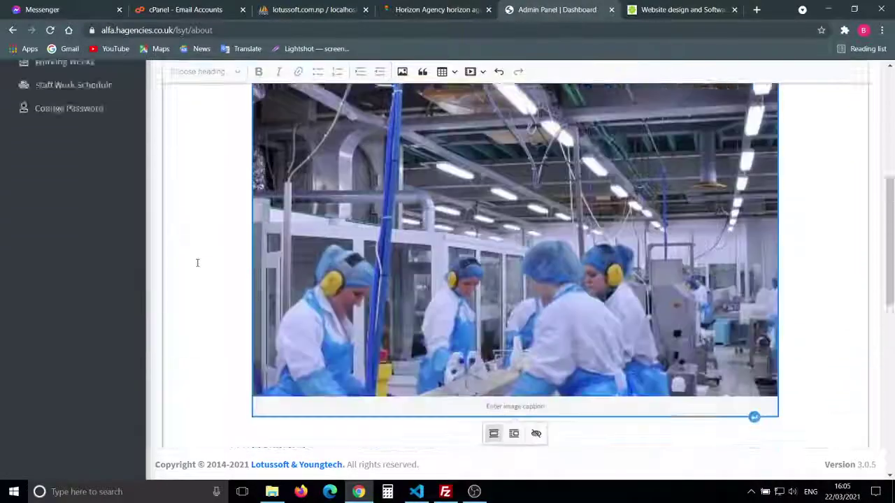
scroll(196, 260, "up", 6)
Step: Open the Services list and look through the four active services
left_click(44, 210)
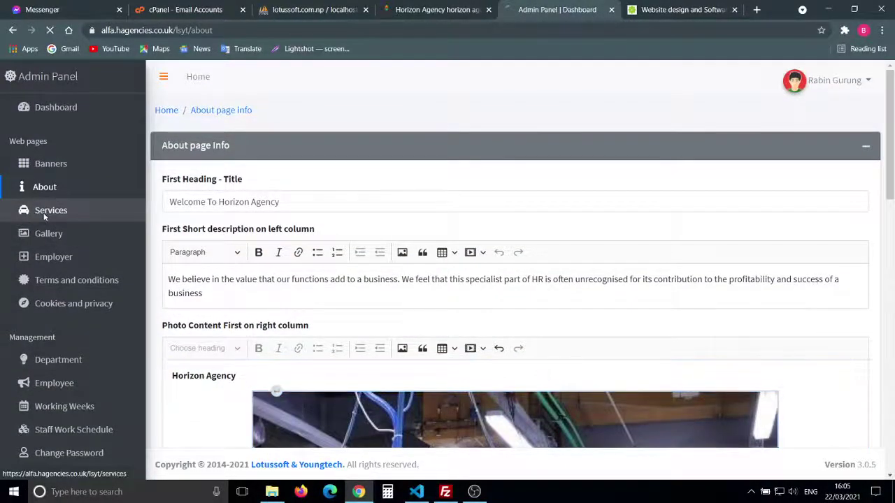
scroll(333, 396, "down", 1)
scroll(333, 397, "down", 2)
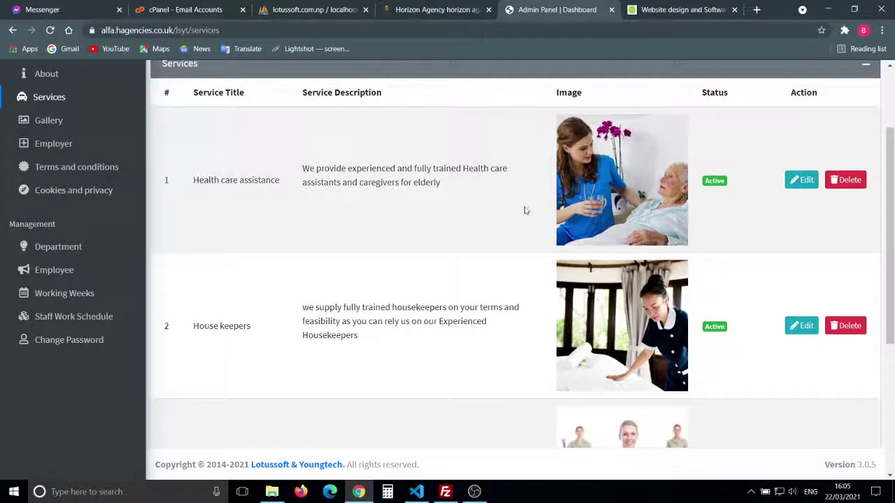
scroll(526, 210, "down", 3)
scroll(526, 208, "up", 5)
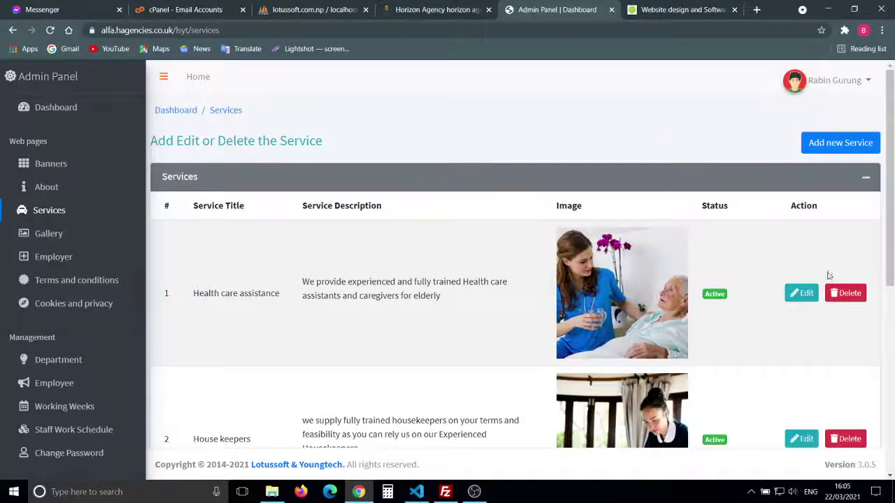
Step: Inspect the Health care assistance service details, return to Services, then go to Gallery management
left_click(801, 293)
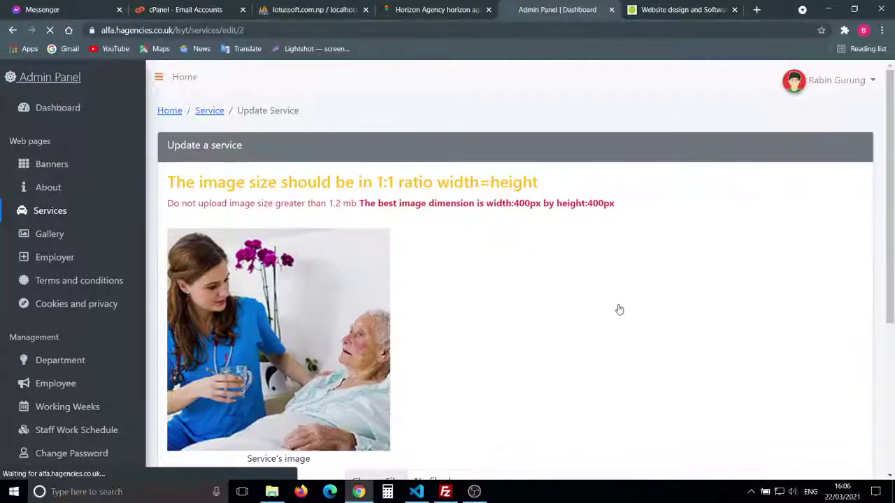
scroll(619, 309, "down", 4)
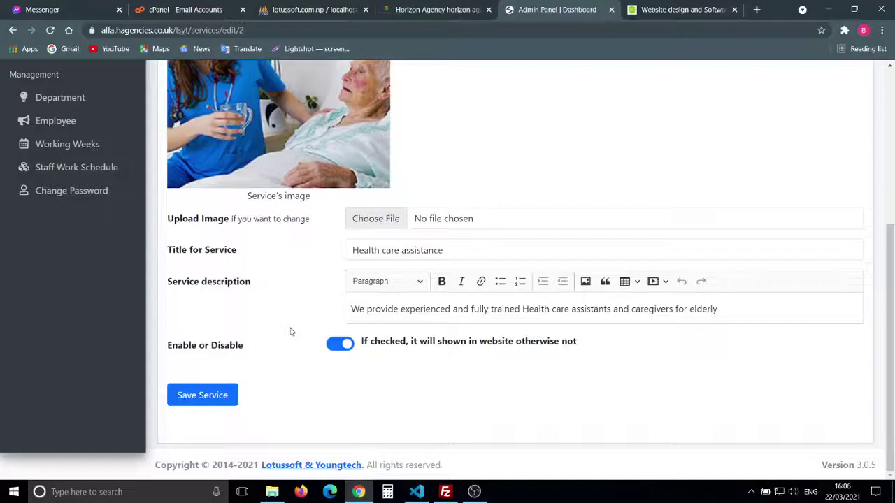
scroll(291, 332, "up", 4)
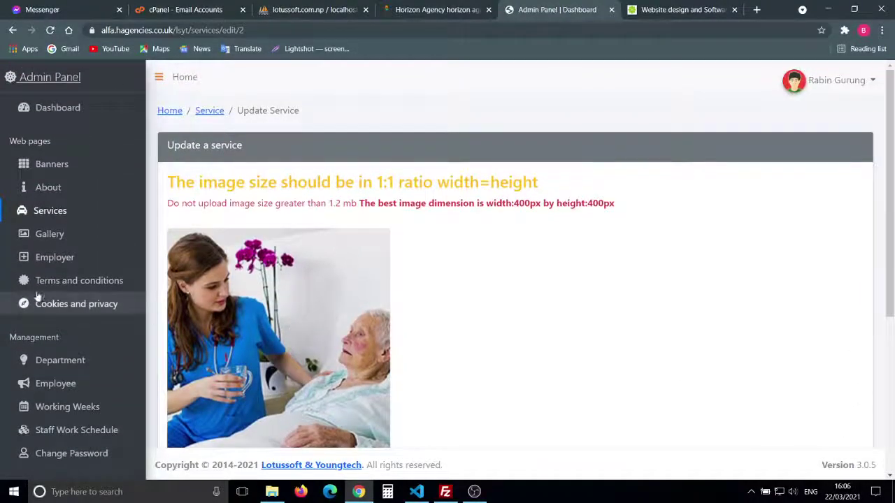
left_click(44, 210)
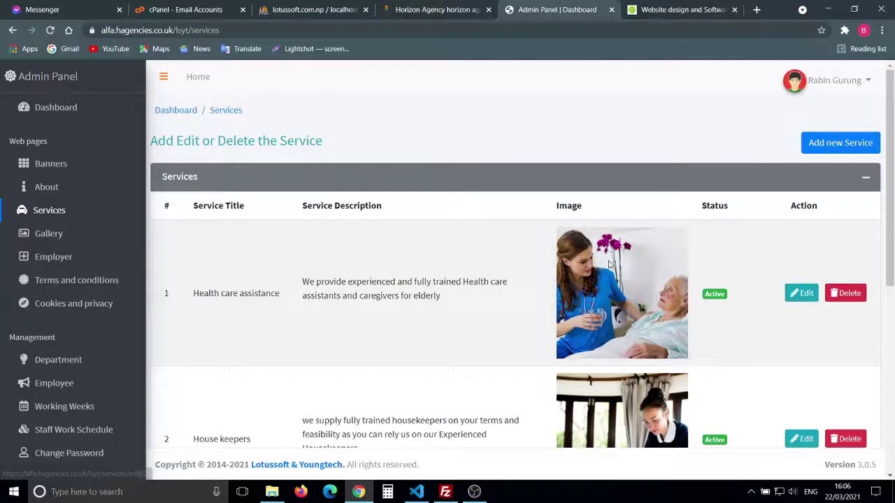
scroll(610, 264, "down", 5)
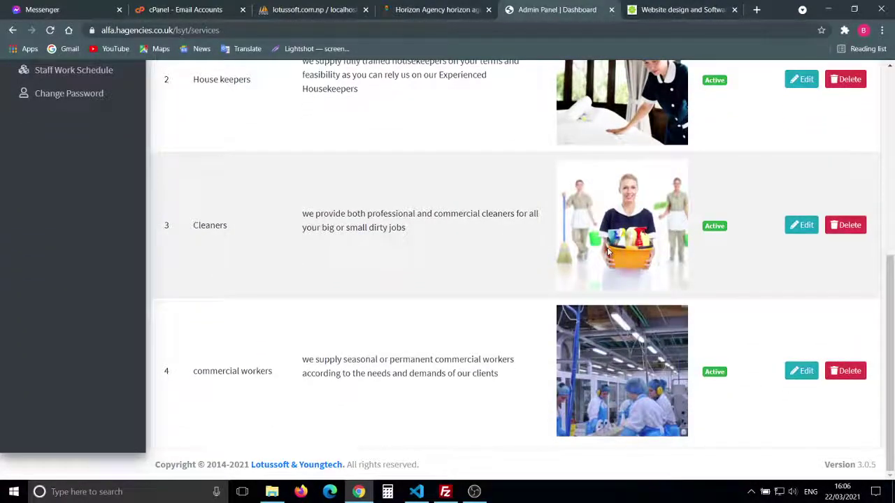
scroll(388, 214, "up", 5)
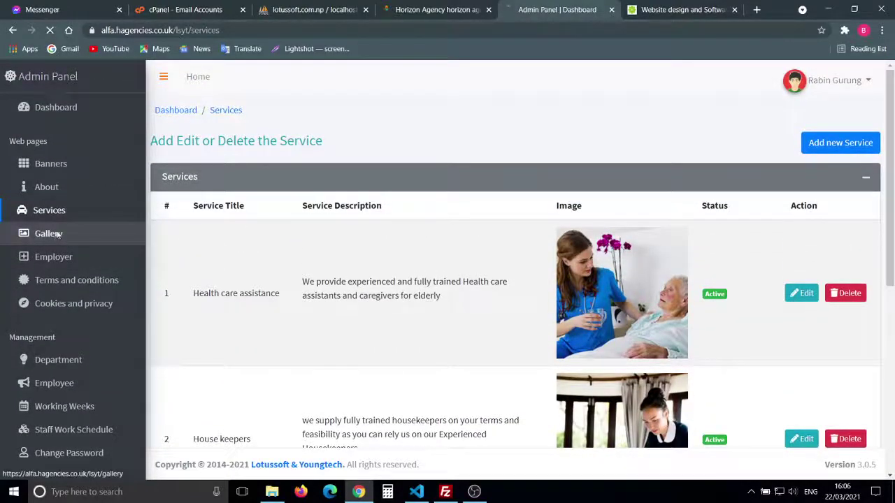
left_click(56, 233)
left_click(437, 10)
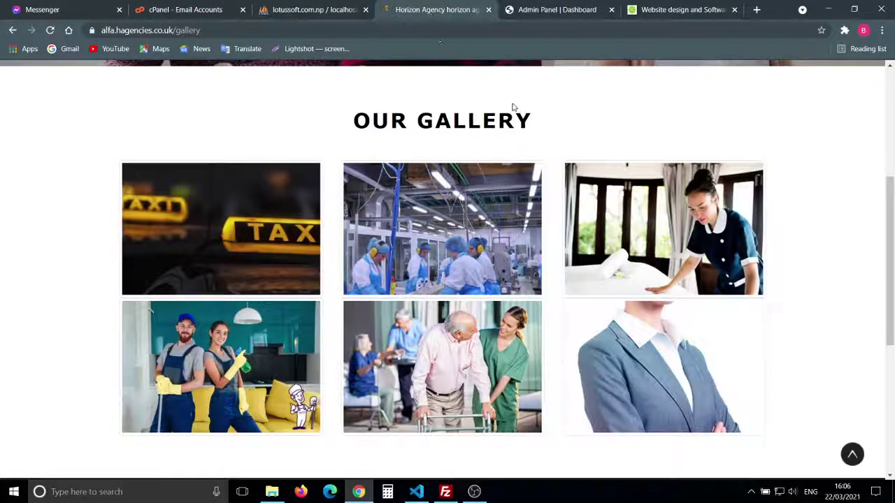
scroll(517, 140, "up", 4)
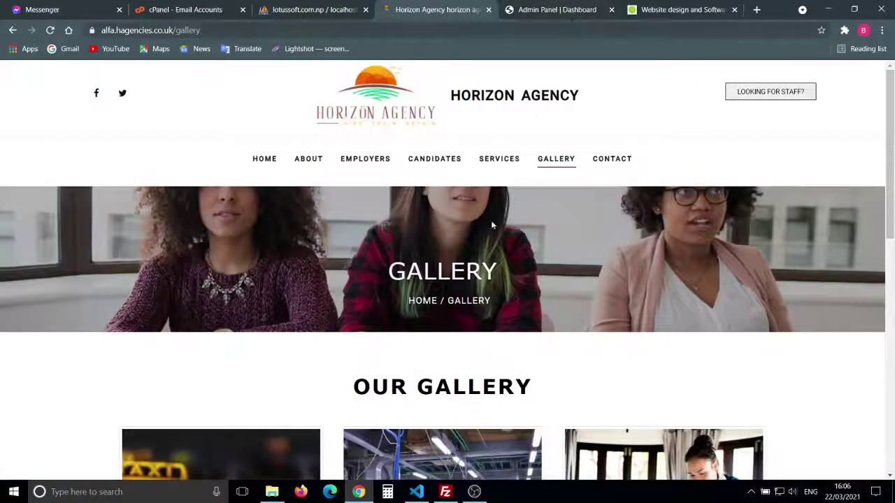
left_click(533, 15)
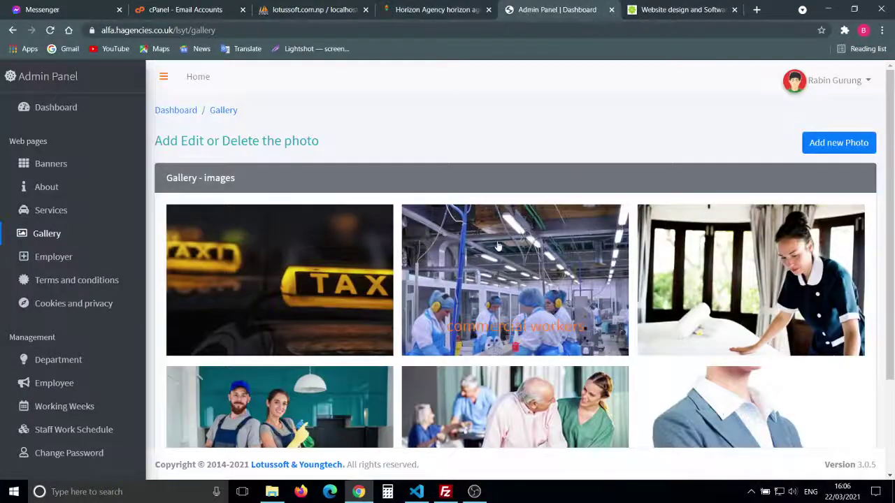
scroll(497, 246, "down", 3)
scroll(498, 246, "up", 3)
scroll(498, 246, "down", 3)
scroll(497, 241, "up", 2)
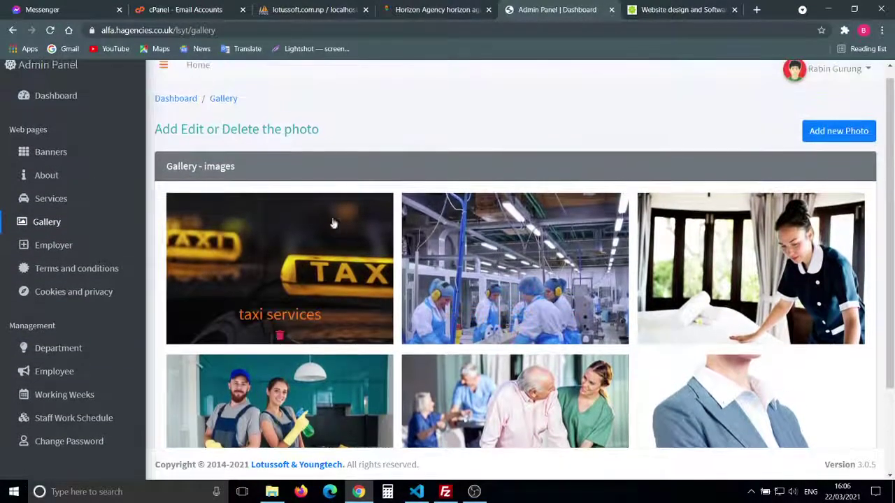
scroll(735, 238, "down", 2)
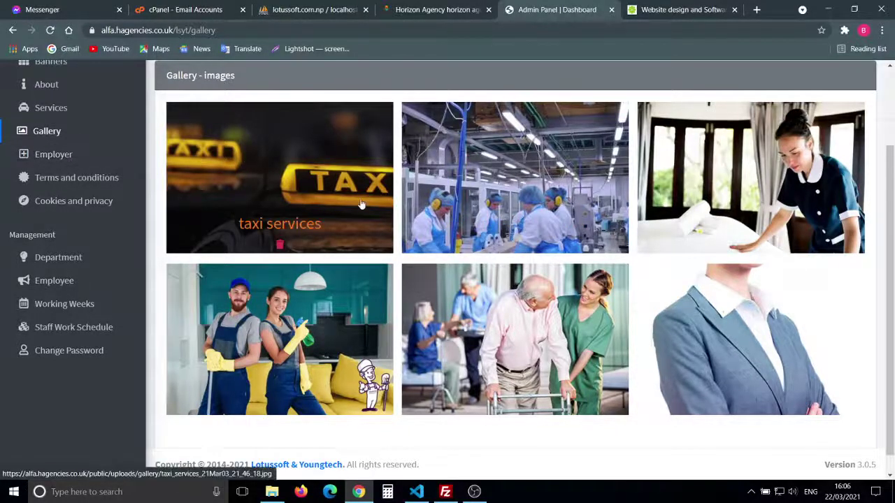
scroll(336, 203, "up", 2)
Step: Open the admin Employer page form and compare it with the public Employers page
left_click(53, 257)
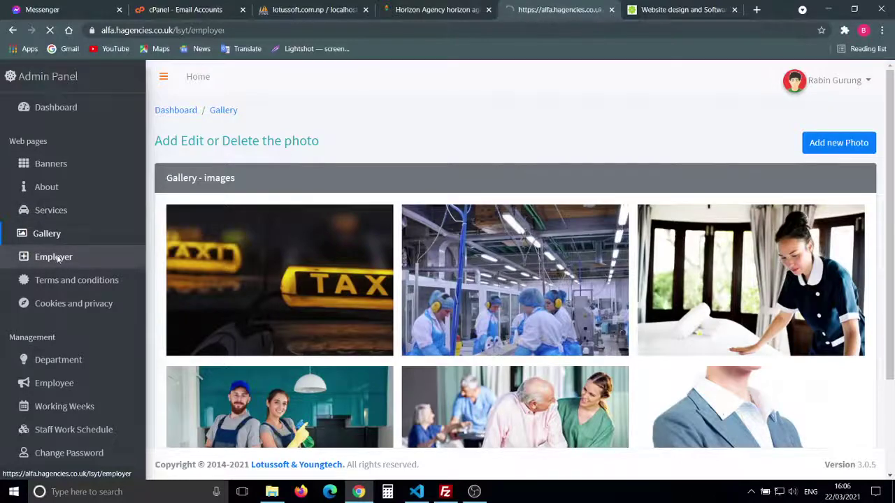
left_click(437, 9)
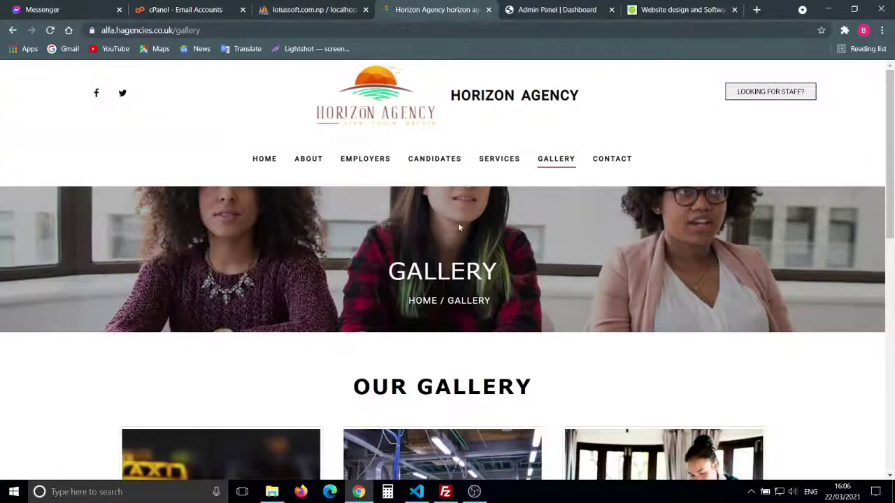
left_click(366, 169)
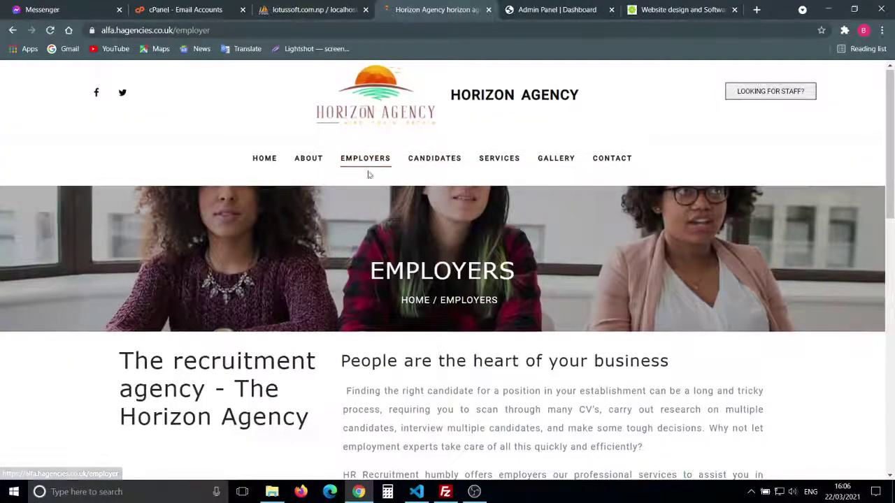
scroll(533, 305, "down", 2)
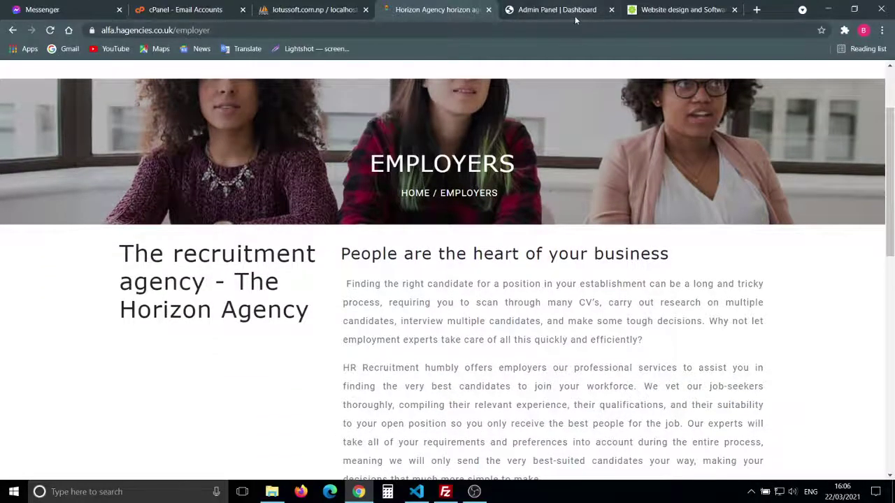
left_click(575, 20)
Step: Review the Employer form's Another Title and second content editors
scroll(263, 218, "down", 1)
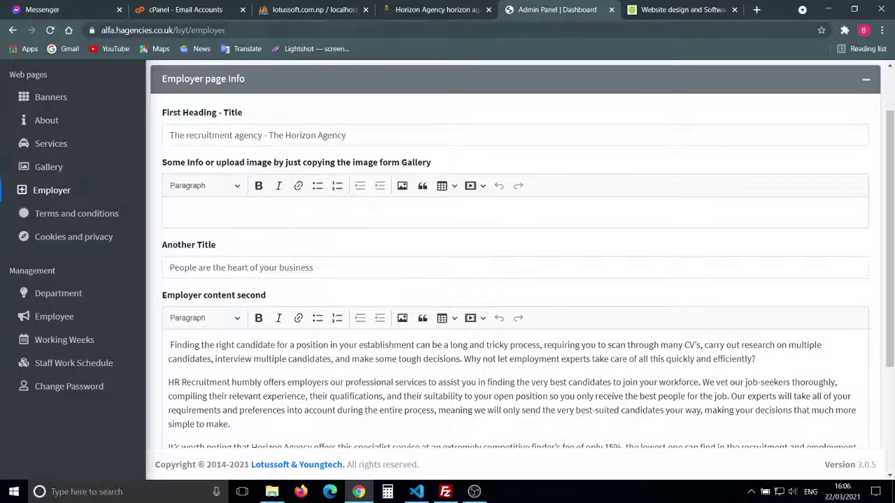
left_click(359, 206)
scroll(359, 206, "down", 1)
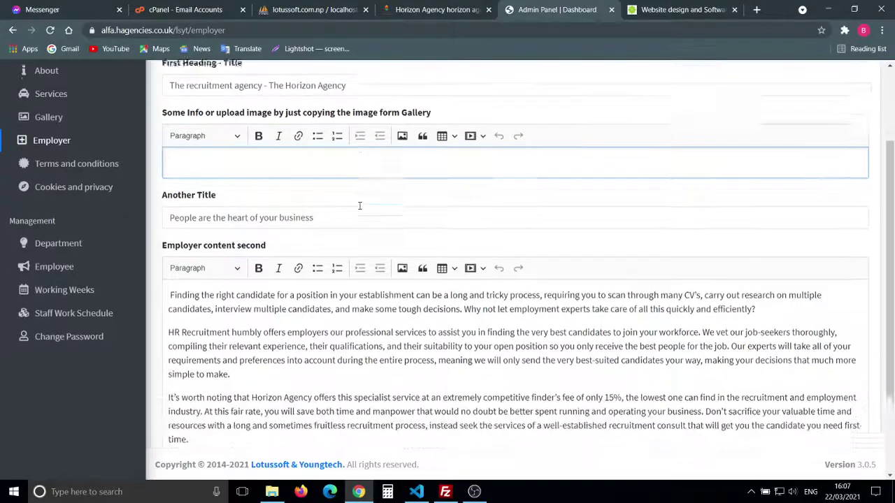
double_click(360, 206)
scroll(377, 330, "down", 2)
left_click(377, 333)
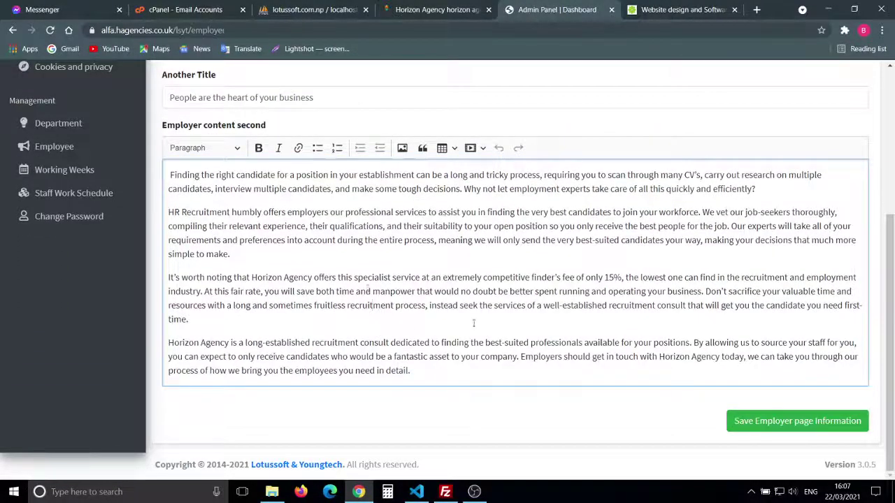
scroll(355, 278, "up", 4)
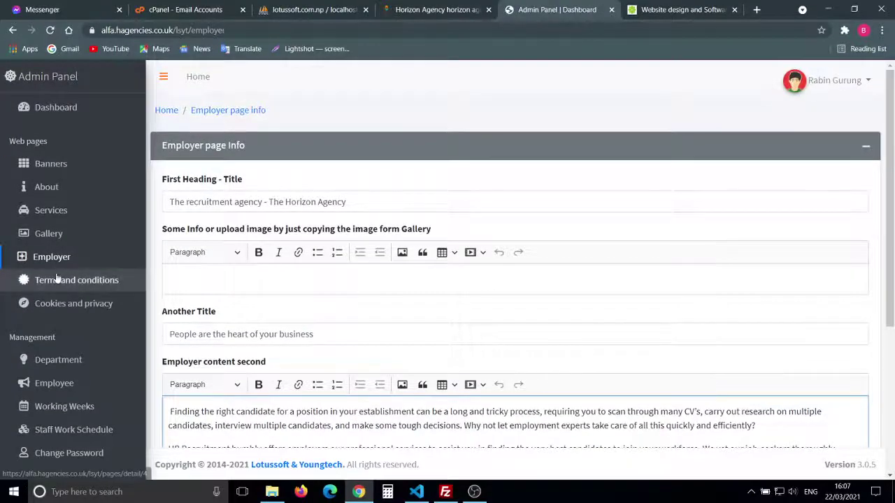
scroll(350, 279, "down", 4)
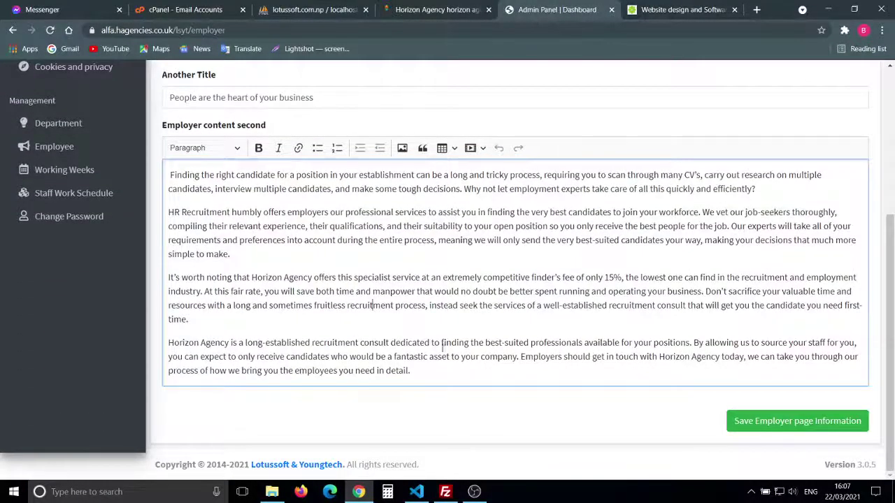
scroll(41, 257, "up", 3)
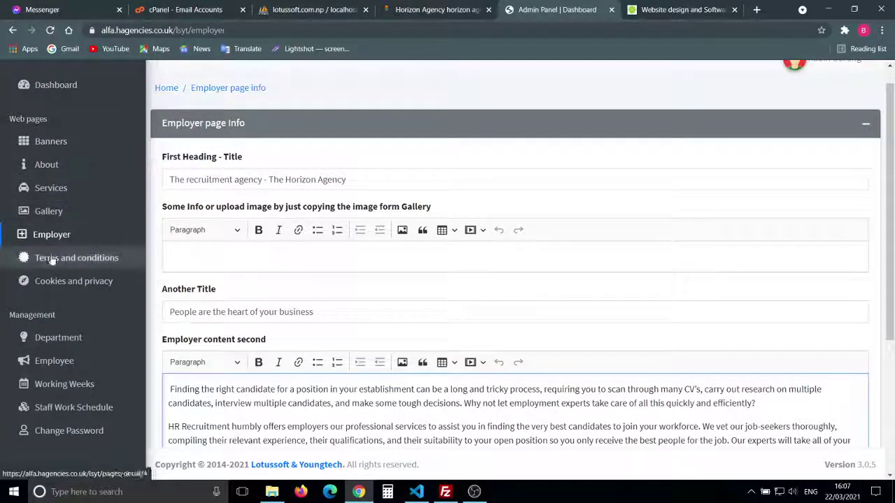
Step: Open the Terms and conditions page editor and read through its content
left_click(69, 260)
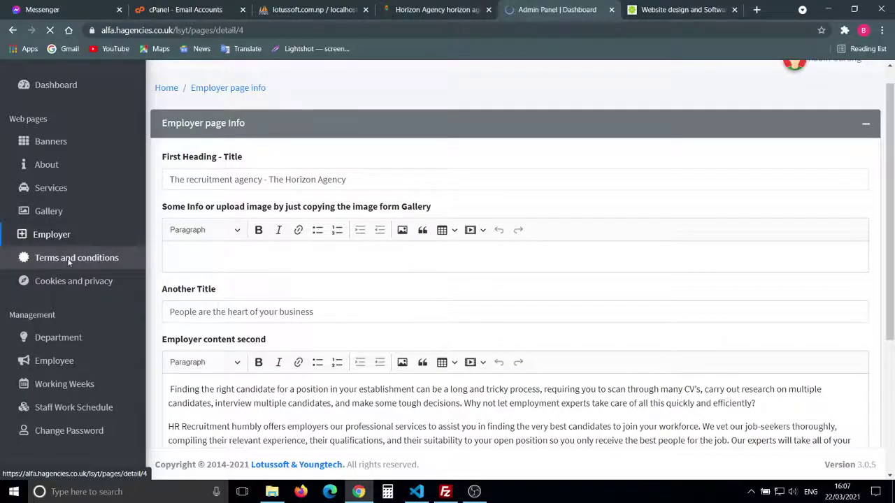
scroll(338, 332, "down", 1)
scroll(339, 332, "down", 4)
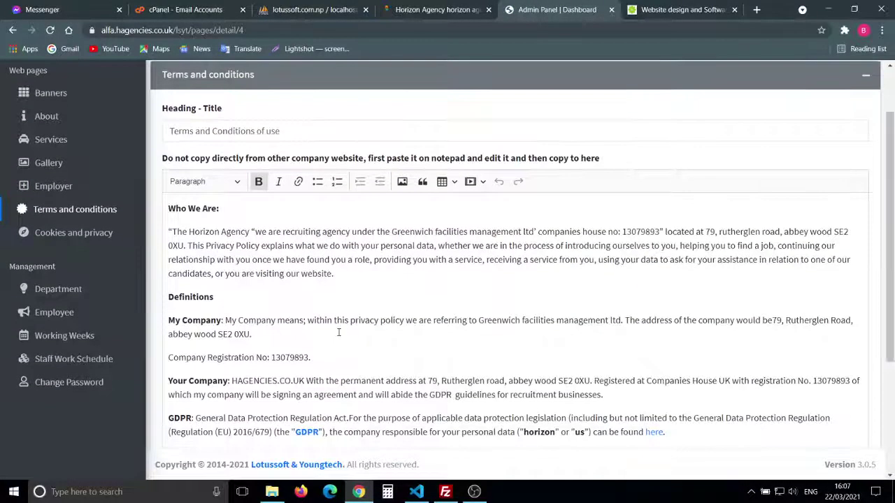
scroll(338, 333, "down", 1)
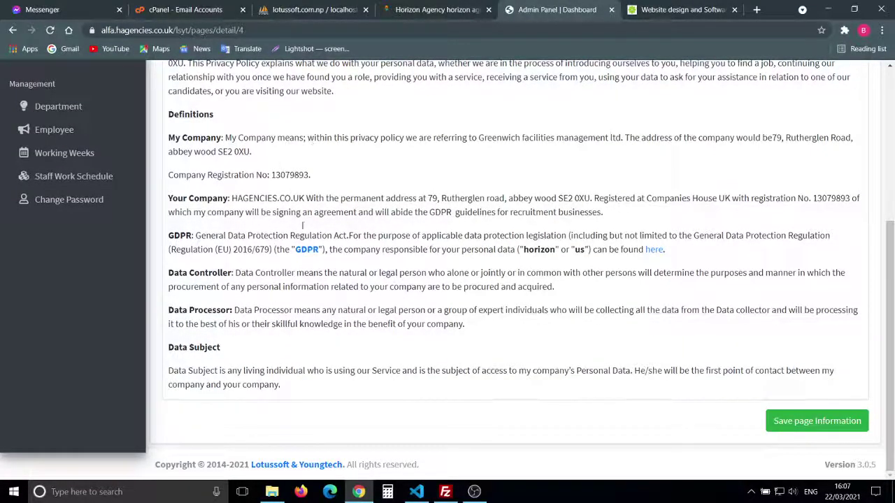
scroll(369, 244, "up", 5)
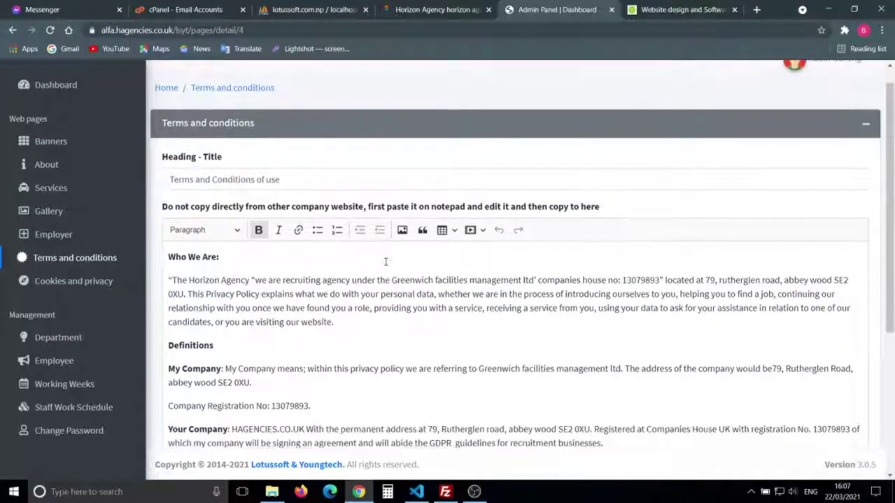
scroll(385, 262, "down", 5)
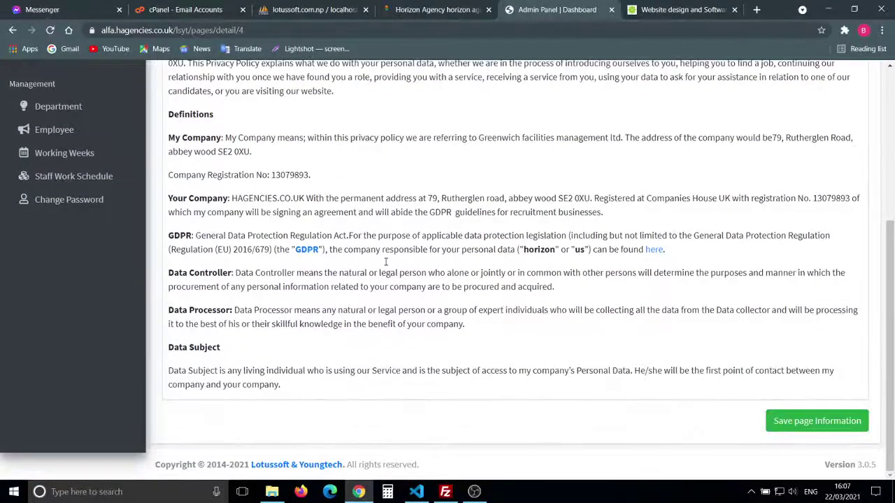
scroll(385, 262, "up", 5)
scroll(385, 261, "down", 5)
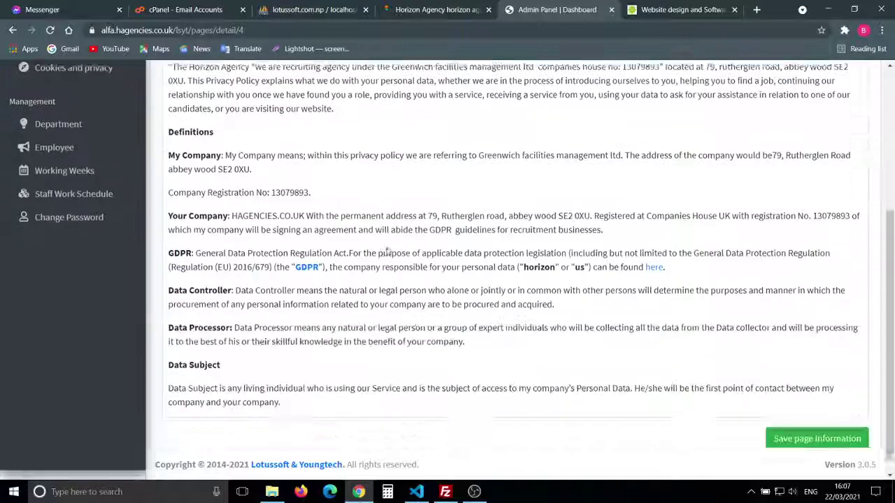
scroll(385, 262, "up", 5)
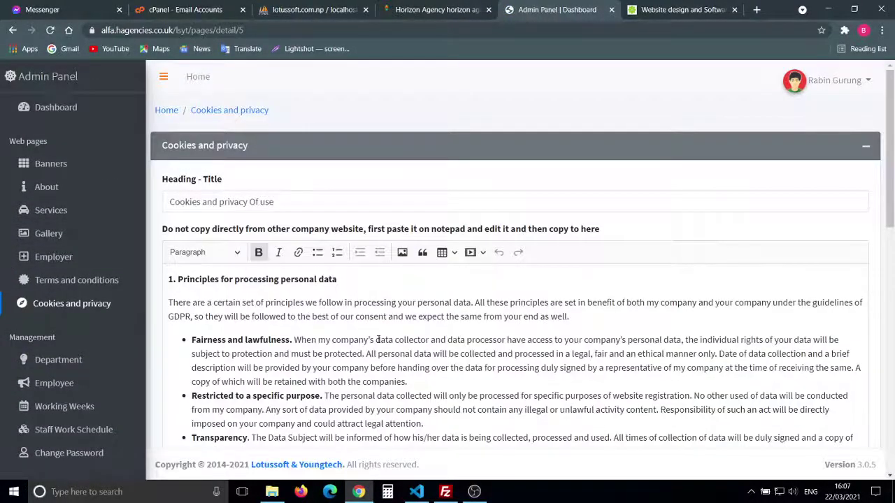
Step: Read the Cookies and privacy content through section 4, then return to the public website
scroll(358, 381, "down", 10)
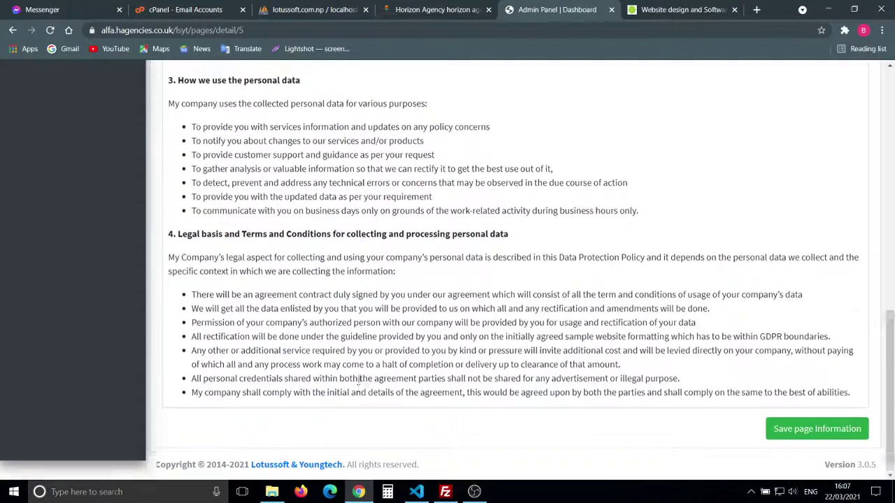
scroll(358, 384, "up", 10)
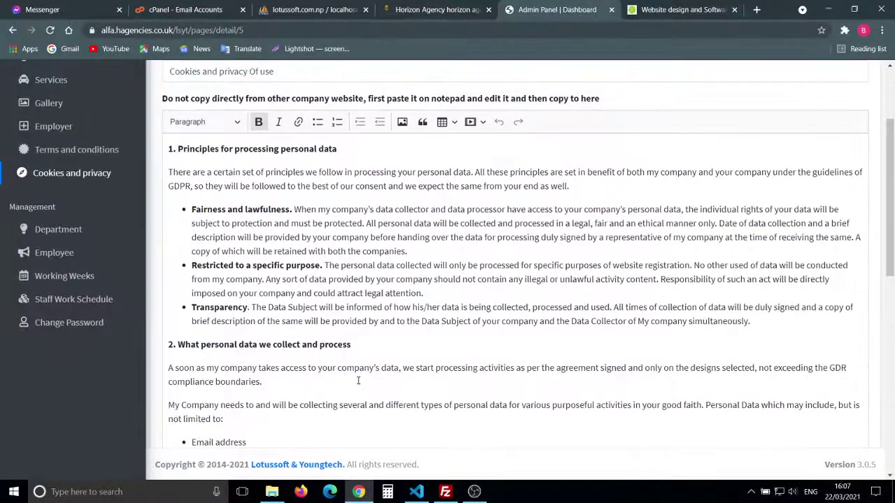
scroll(358, 381, "down", 10)
scroll(358, 381, "up", 10)
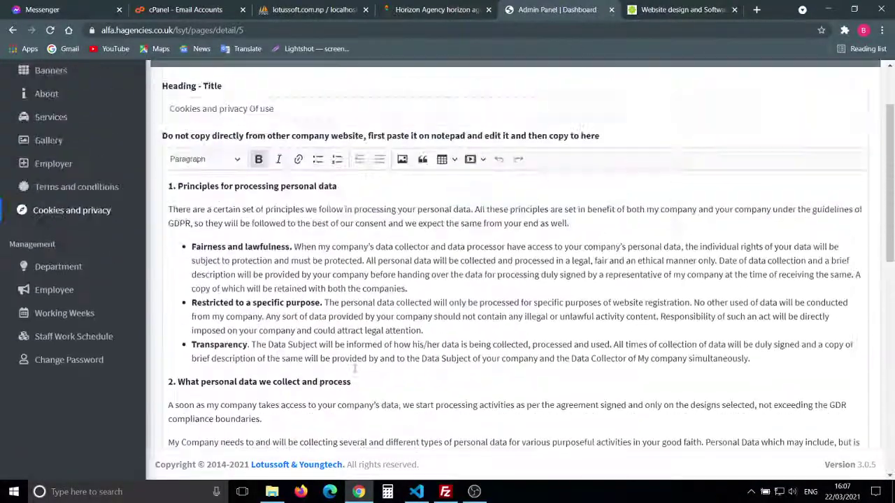
scroll(355, 368, "up", 2)
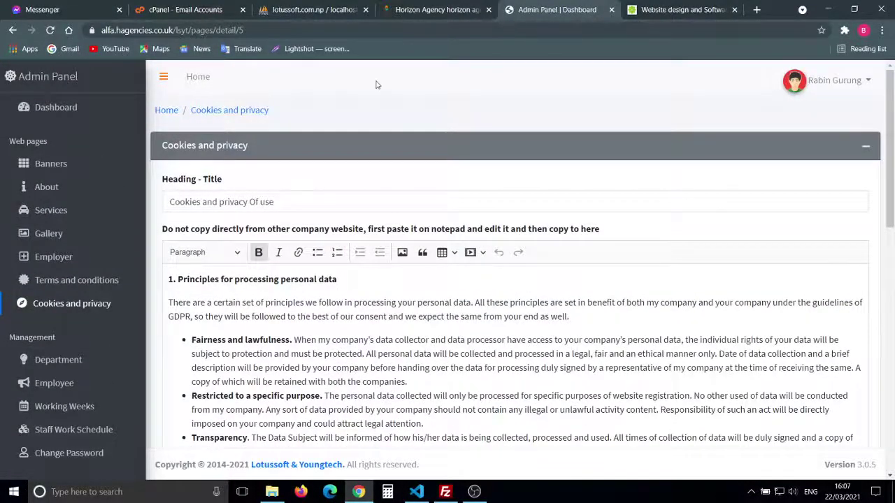
left_click(439, 10)
Step: Scroll to the site footer and read through the published Cookies & Privacy page
scroll(354, 256, "down", 4)
scroll(355, 255, "up", 3)
scroll(355, 255, "down", 1)
scroll(353, 255, "down", 5)
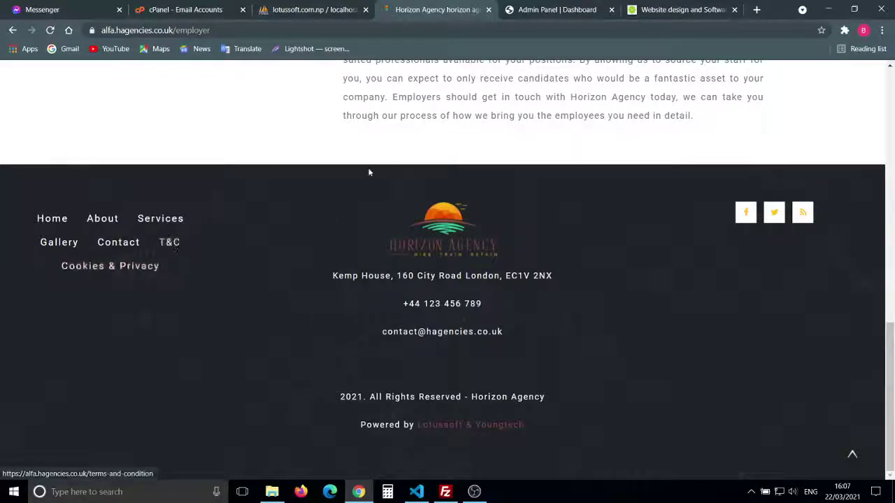
left_click(133, 267)
scroll(448, 316, "down", 18)
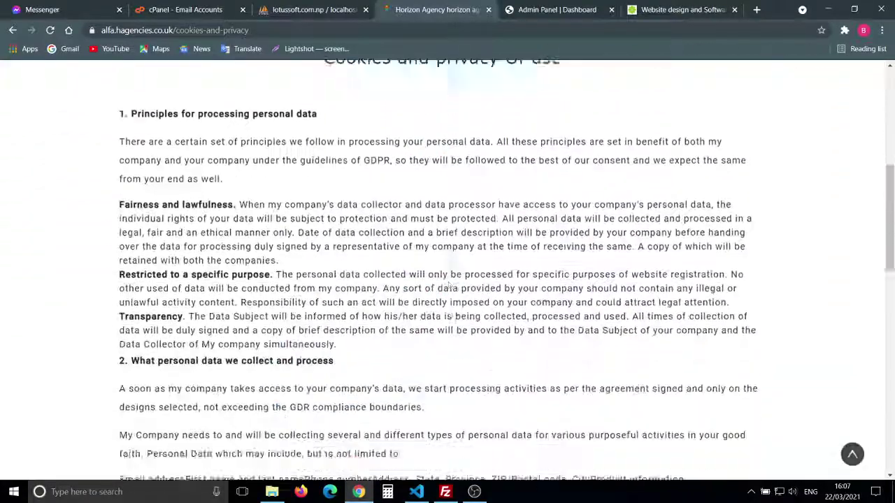
scroll(451, 301, "up", 5)
scroll(451, 314, "up", 2)
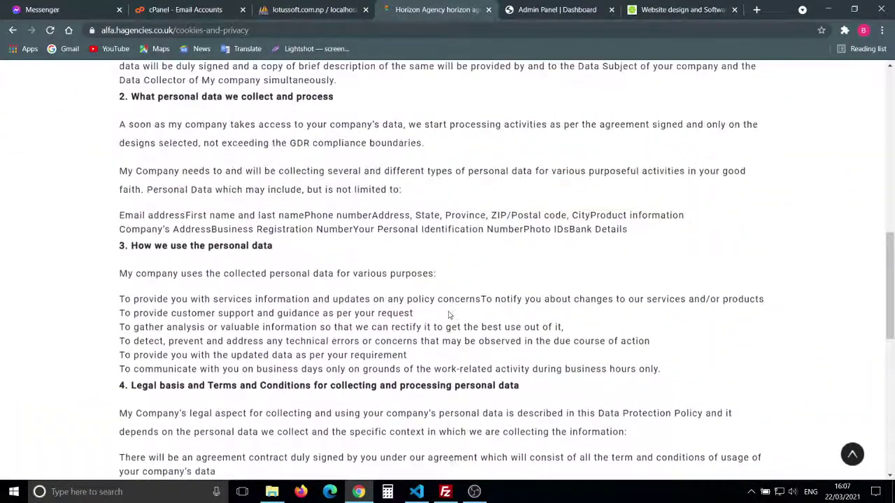
scroll(450, 314, "down", 1)
scroll(450, 314, "down", 6)
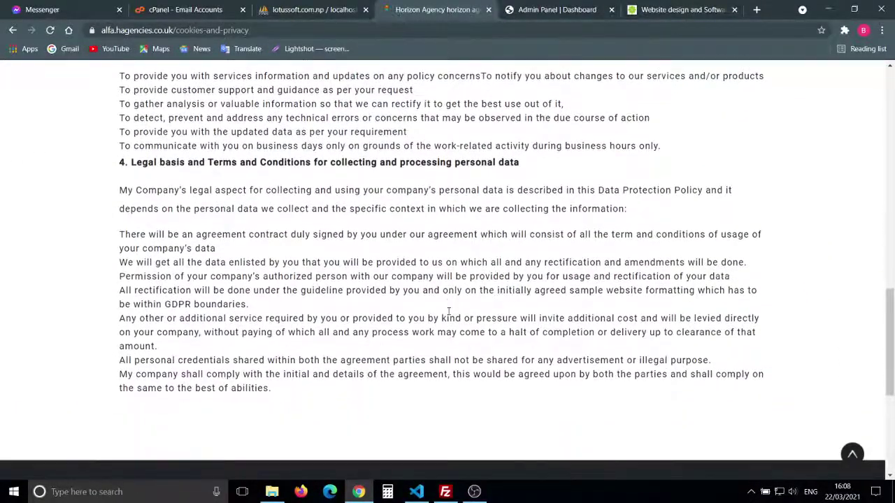
scroll(449, 314, "up", 5)
scroll(449, 311, "up", 8)
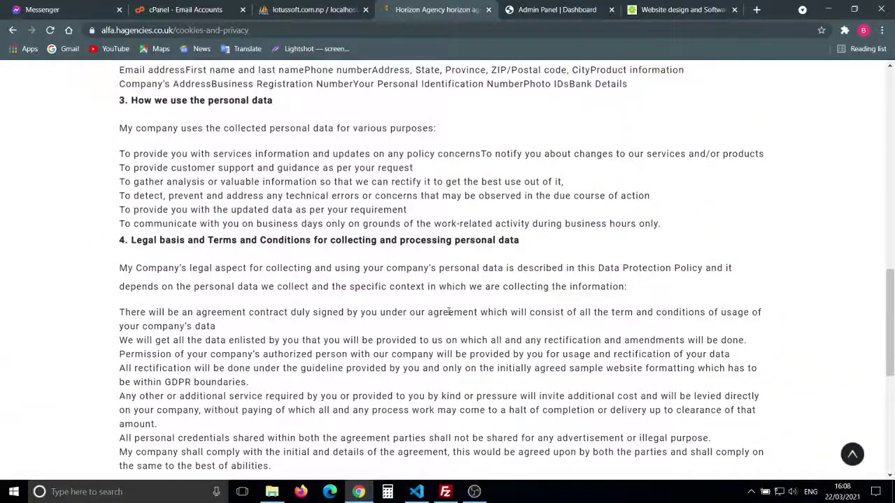
scroll(449, 311, "up", 2)
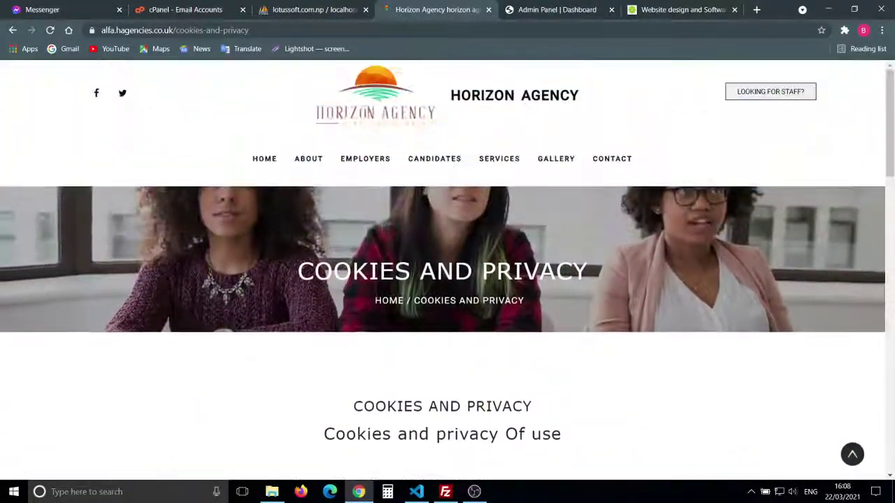
scroll(449, 314, "down", 7)
scroll(447, 338, "down", 5)
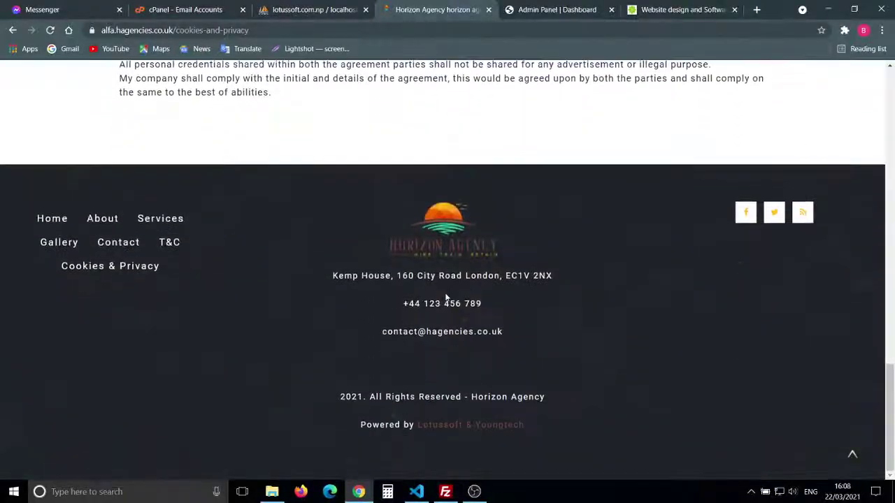
scroll(181, 125, "up", 2)
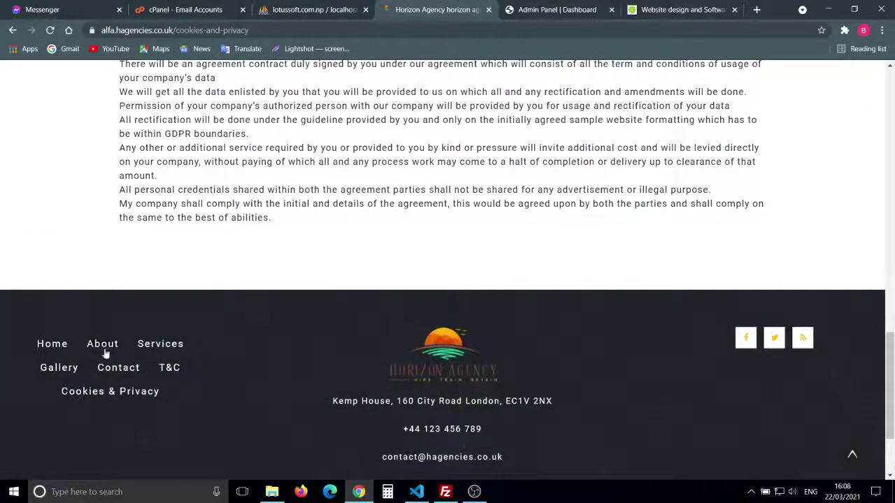
Step: Go to the 'Terms and Conditions of use' page from the footer and scroll through it
left_click(167, 370)
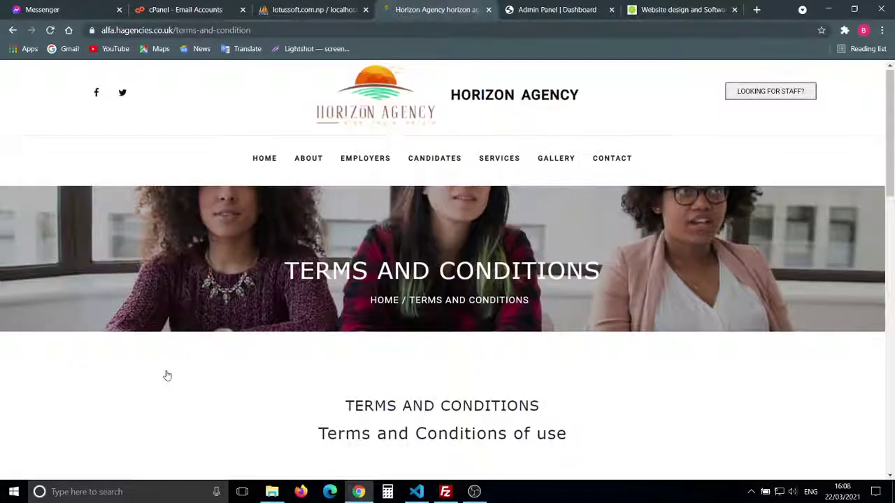
scroll(168, 377, "down", 15)
scroll(167, 377, "up", 12)
scroll(168, 376, "up", 3)
scroll(366, 379, "down", 7)
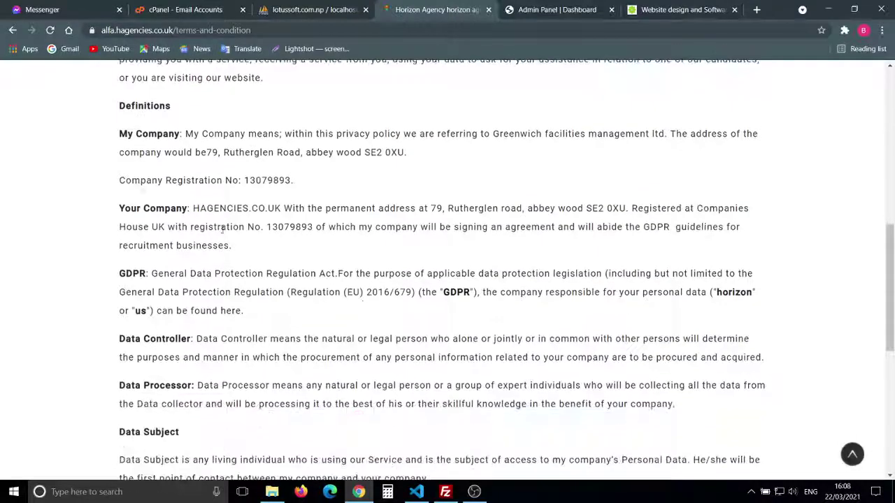
scroll(336, 289, "up", 7)
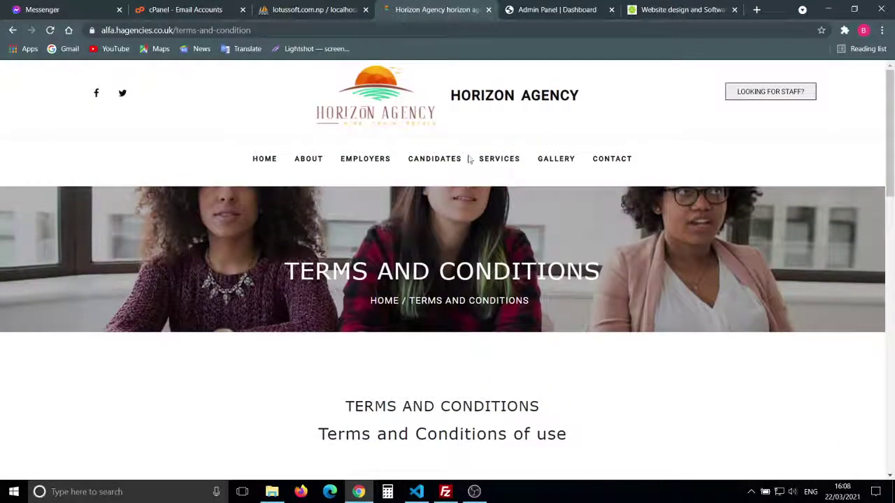
Step: Return to the Admin Panel and go to Department under Management
left_click(529, 10)
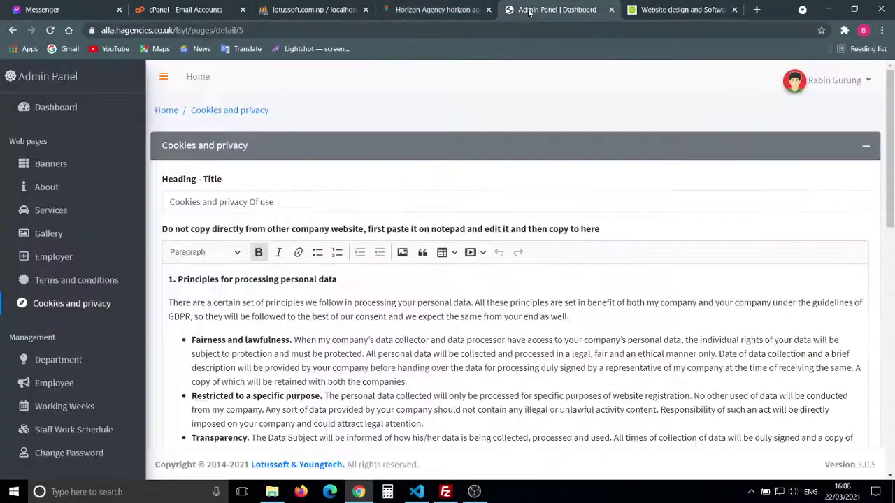
scroll(403, 238, "down", 3)
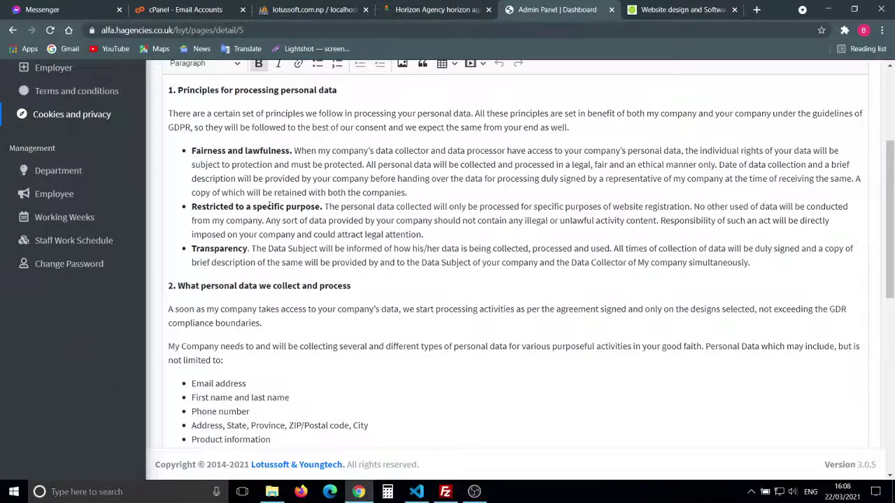
left_click(62, 172)
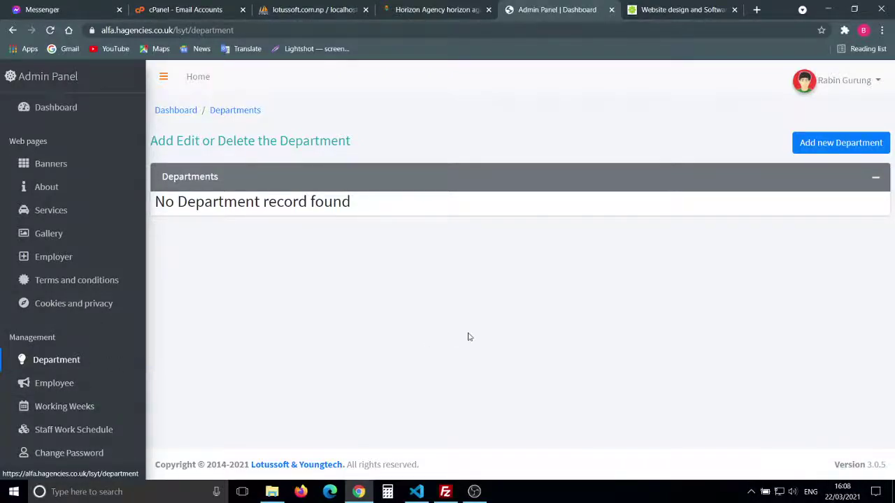
Step: Create the Professional job department with locations London, kent, cardiff, aldershot and save it
left_click(863, 144)
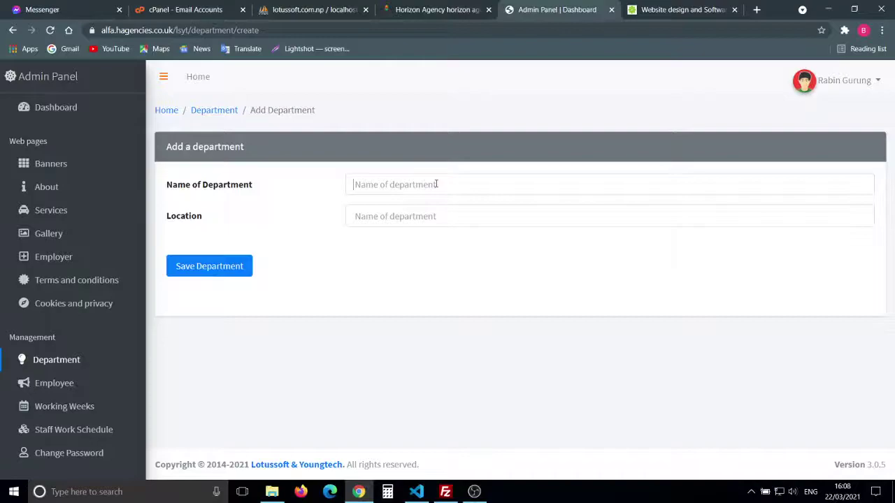
type("Professional job")
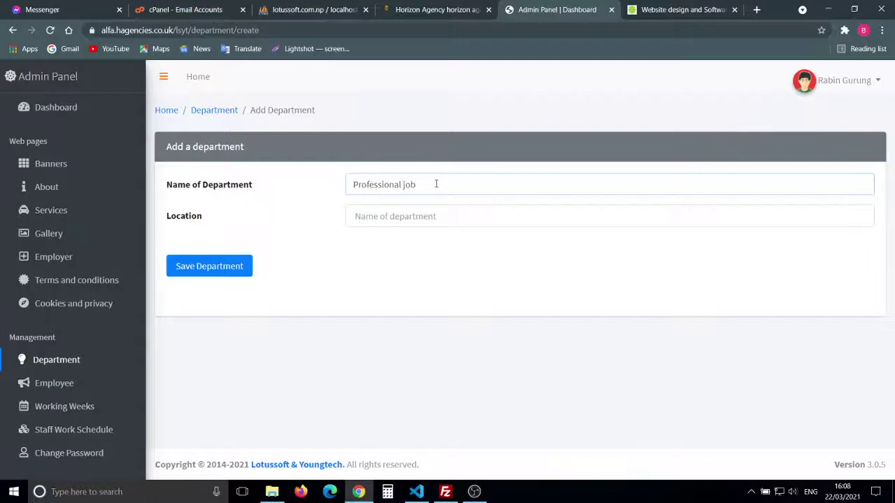
left_click(401, 209)
type("London, kent, car")
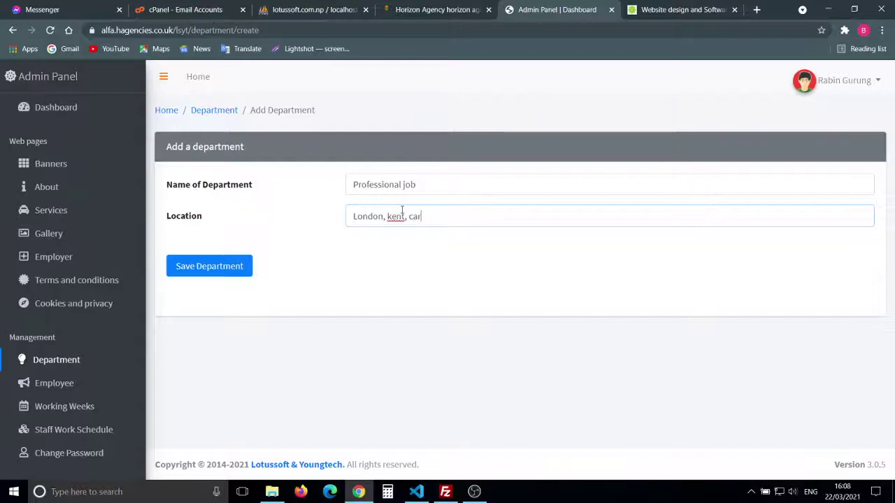
type("diff,")
key("BackSpace")
type(",")
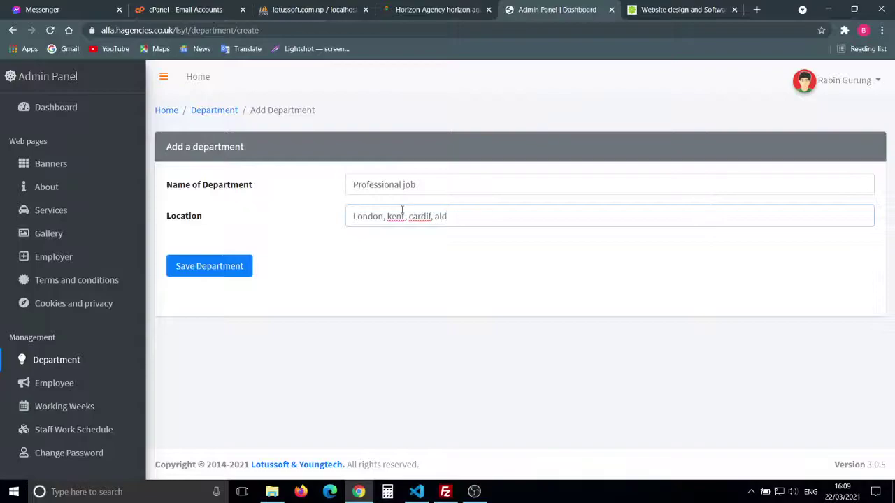
type("aldershot,")
left_click(199, 272)
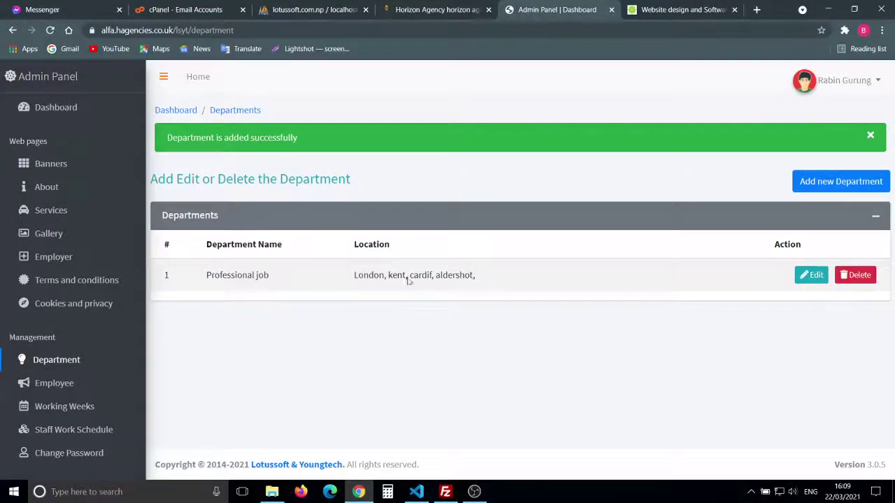
Step: Add a Cleaning department using the suggested location list and save it
left_click(820, 186)
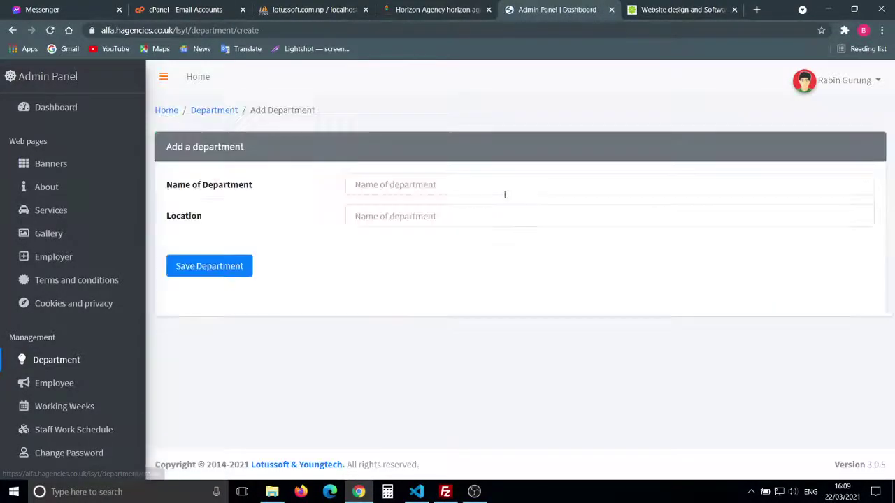
left_click(416, 186)
type("cle")
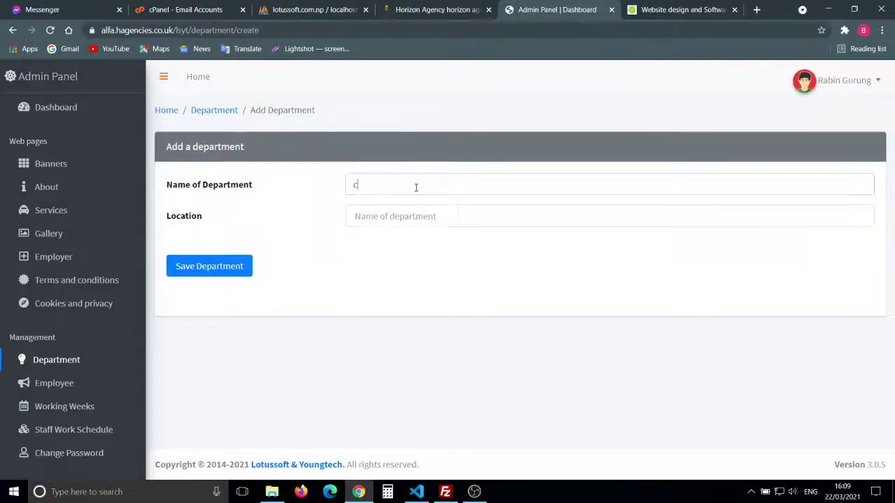
key("BackSpace")
key("BackSpace")
type("Cleaning")
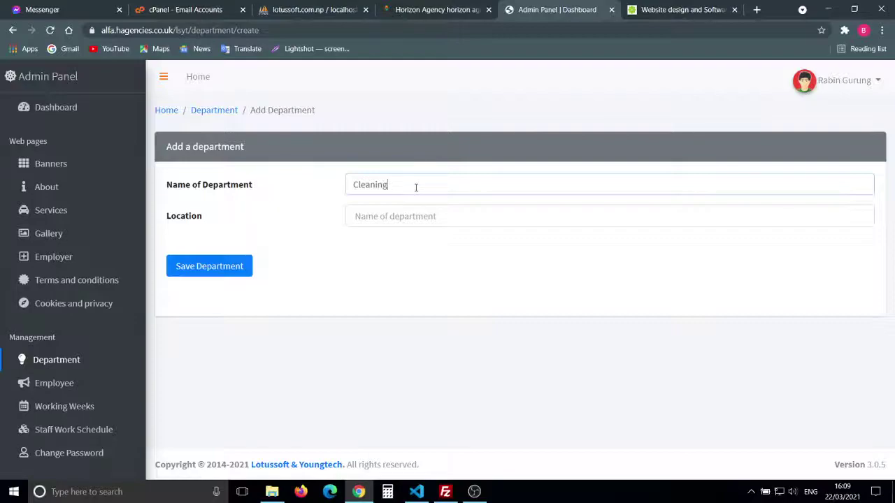
left_click(410, 216)
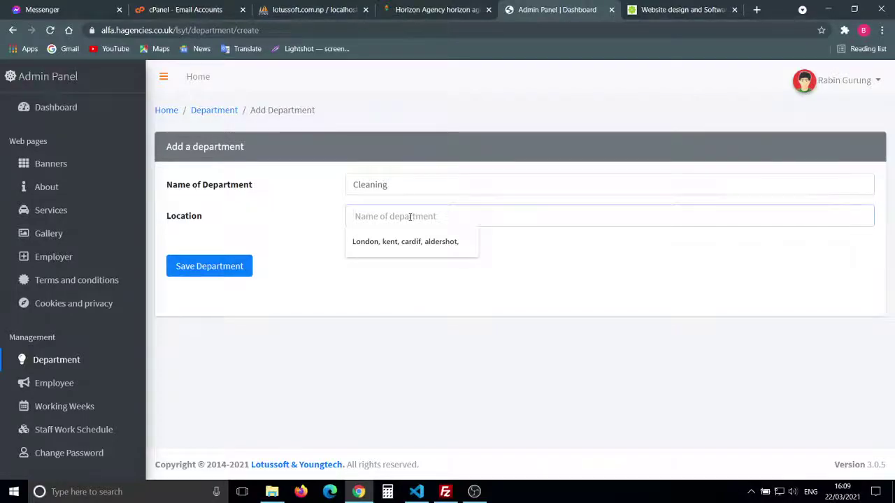
left_click(414, 243)
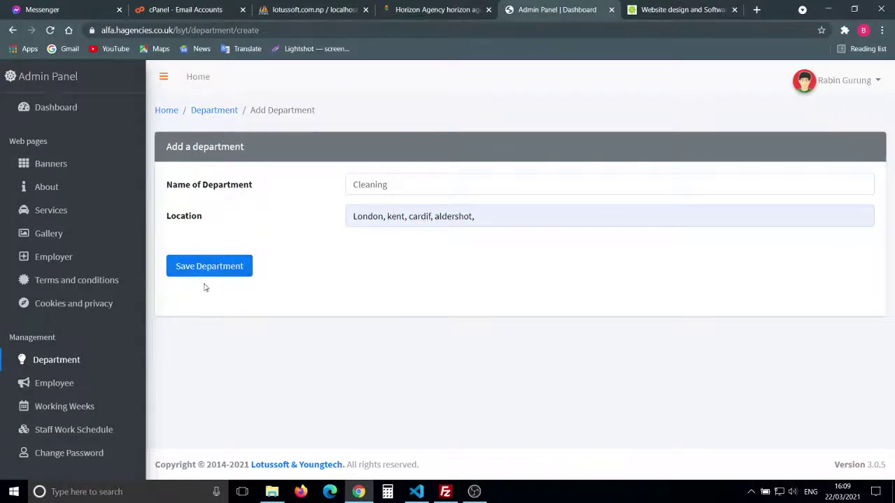
left_click(200, 271)
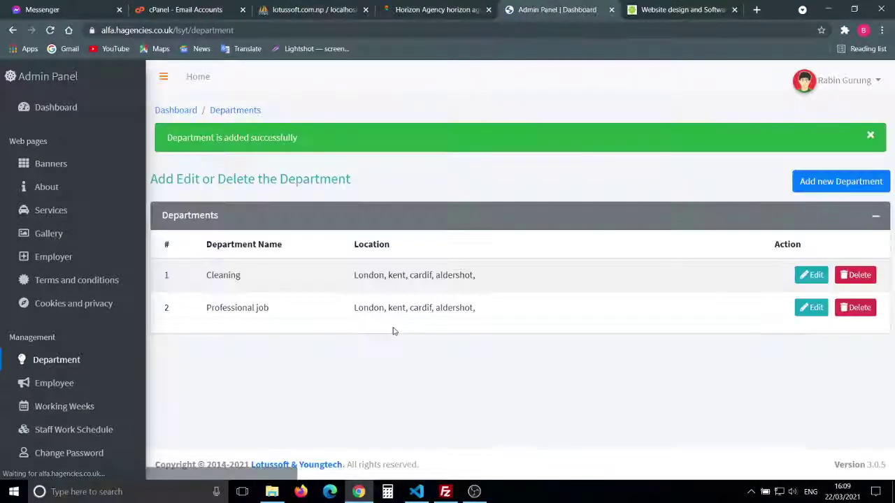
Step: Edit the Cleaning department to remove the trailing comma from its locations and save
left_click(811, 283)
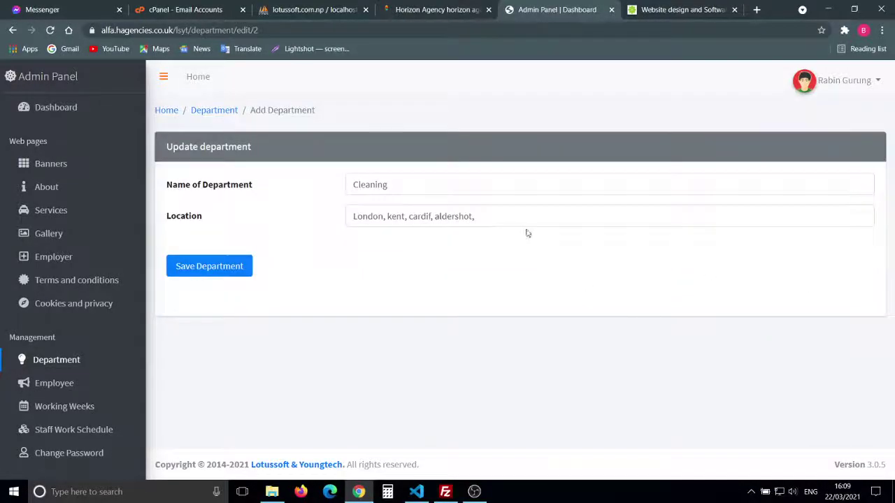
left_click(496, 216)
key("BackSpace")
key("BackSpace")
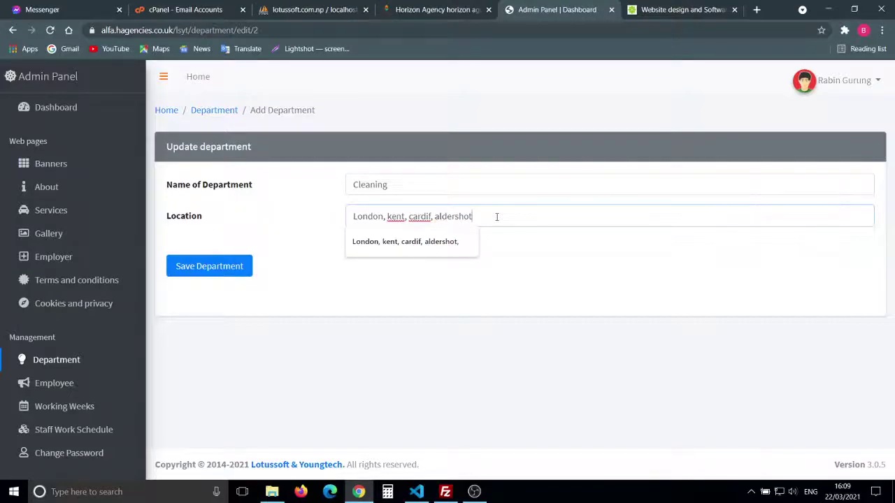
left_click(564, 259)
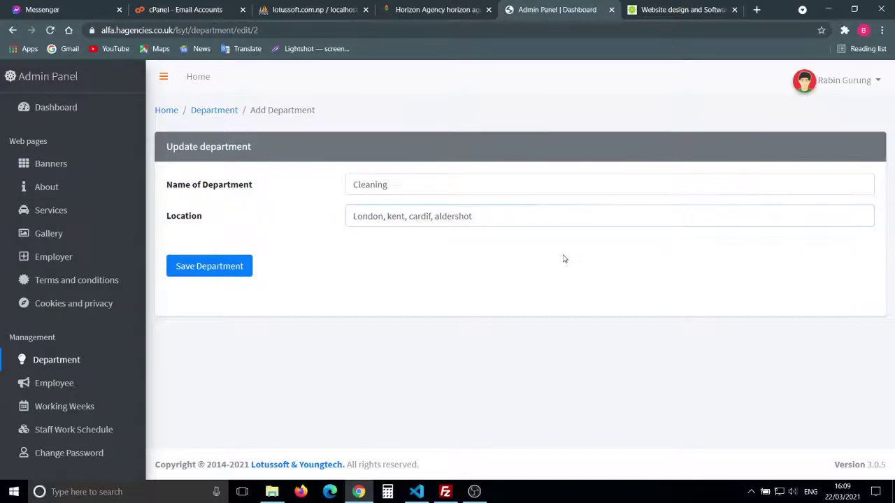
left_click(210, 268)
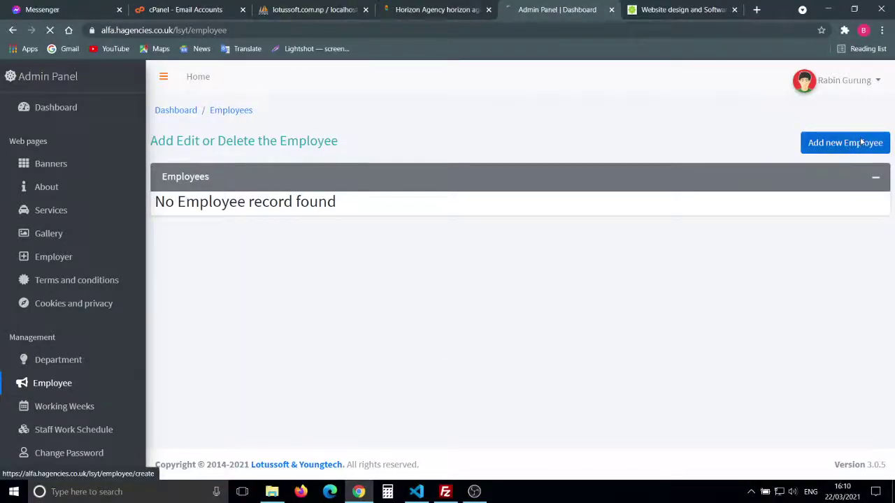
Step: Start a new employee and enter their first and last name, e-mail and phone number
left_click(861, 143)
left_click(411, 188)
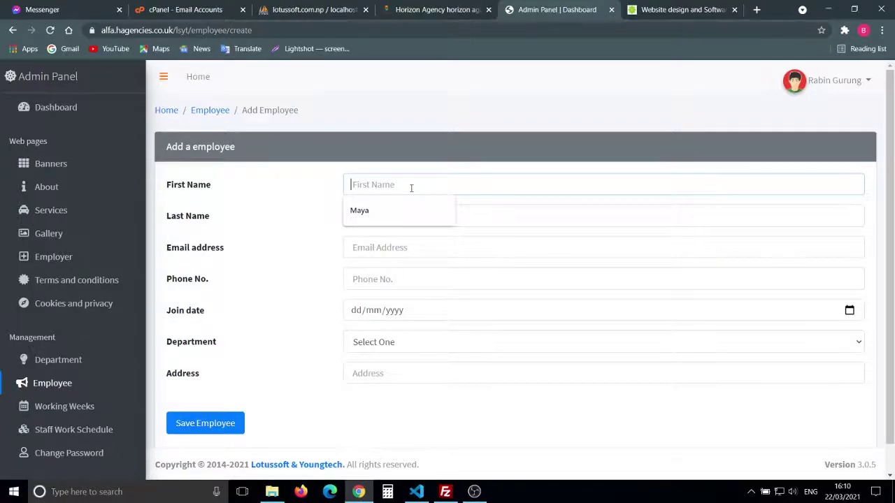
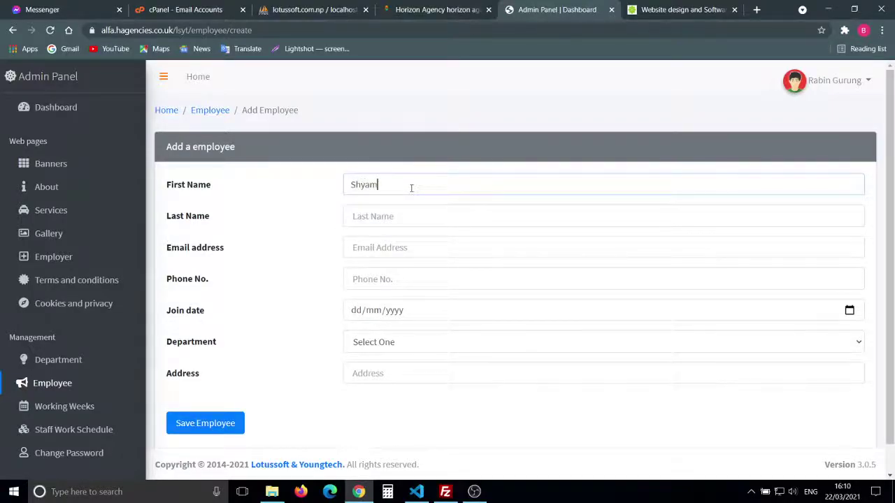
key("Tab")
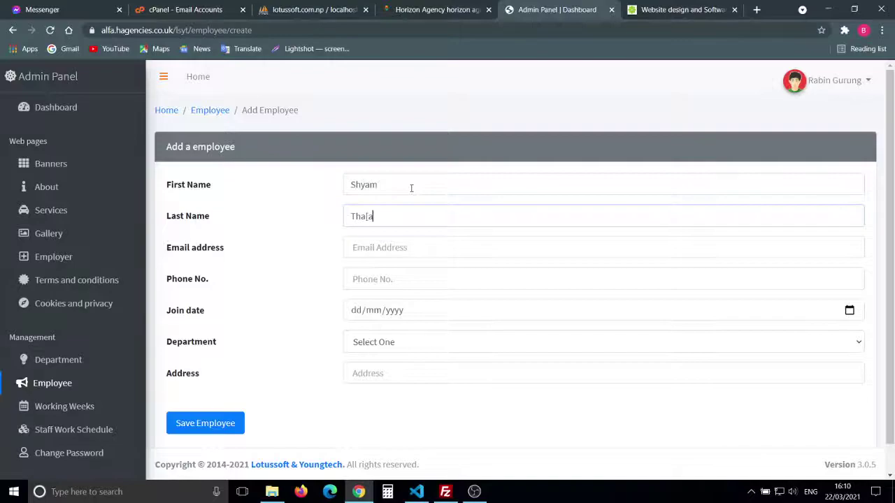
key("Tab")
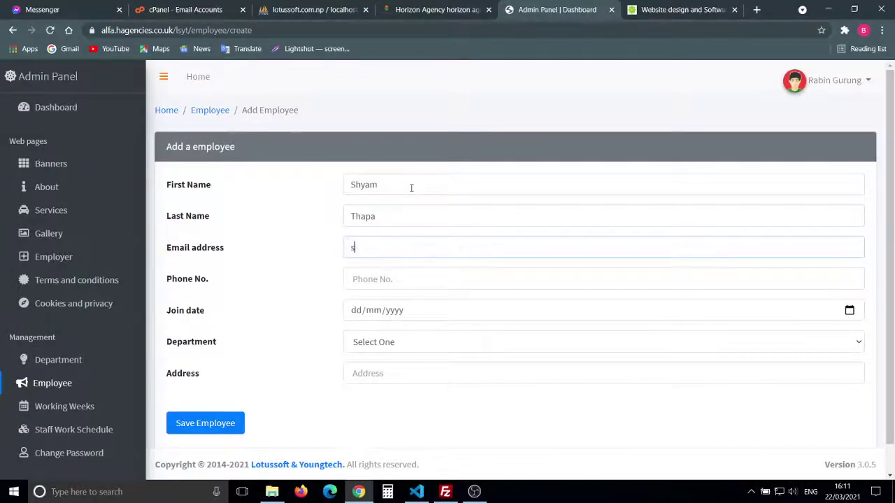
key("Tab")
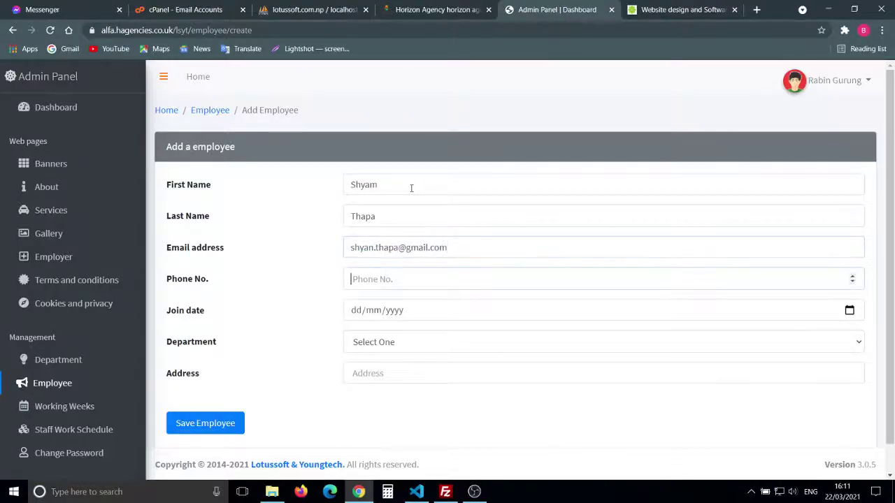
type("4578457")
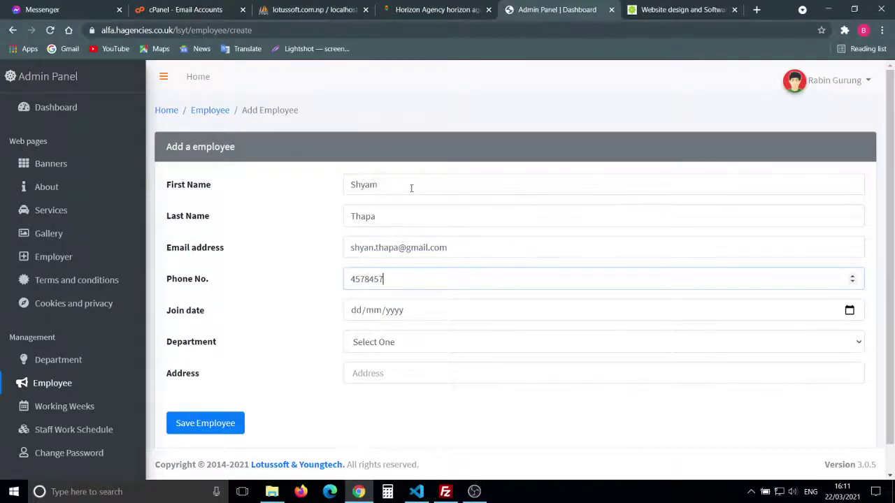
Step: Set the employee's join date to 20 March 2018 in the calendar
key("Tab")
left_click(848, 310)
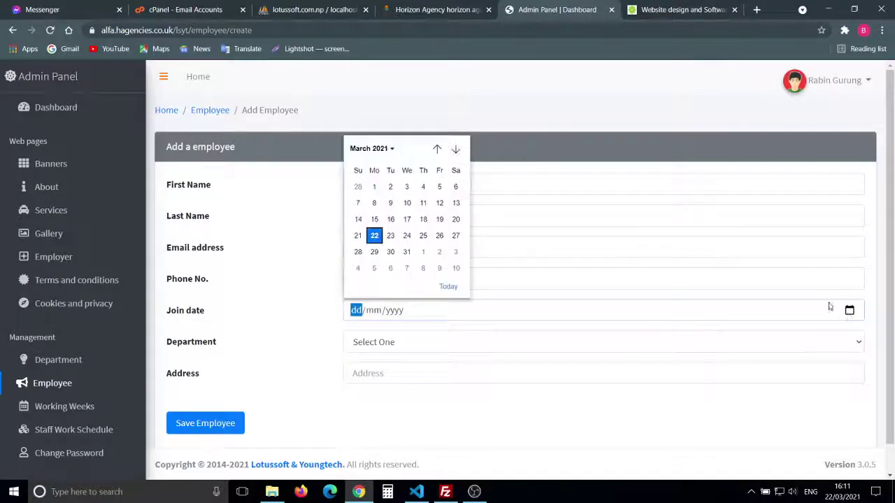
left_click(368, 150)
scroll(400, 256, "up", 3)
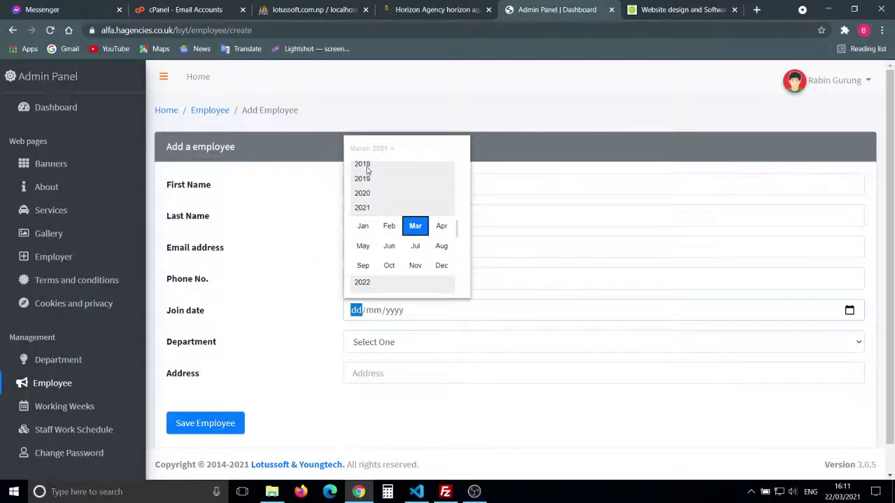
left_click(367, 166)
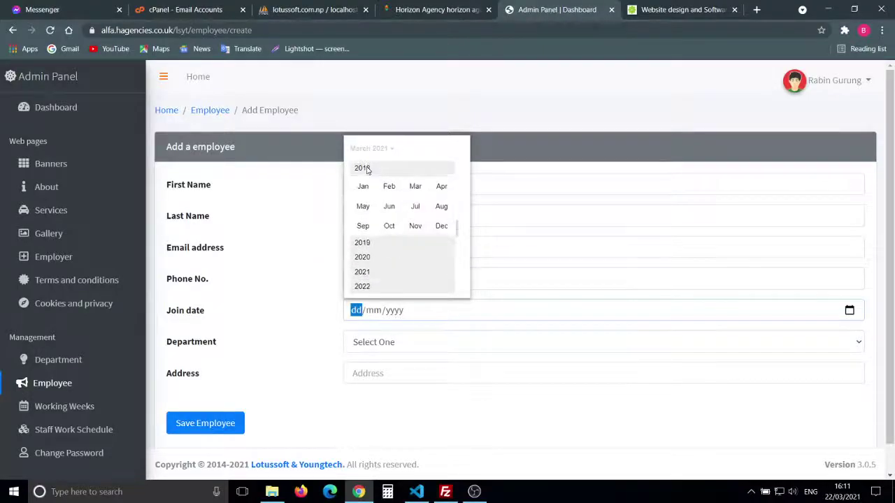
left_click(415, 186)
left_click(390, 236)
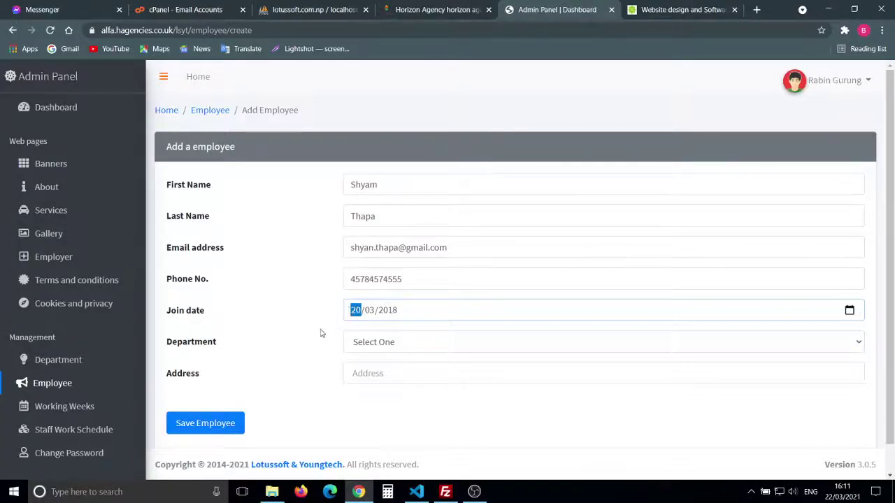
Step: Assign the Professional job department, enter the home address, and save the employee
left_click(430, 342)
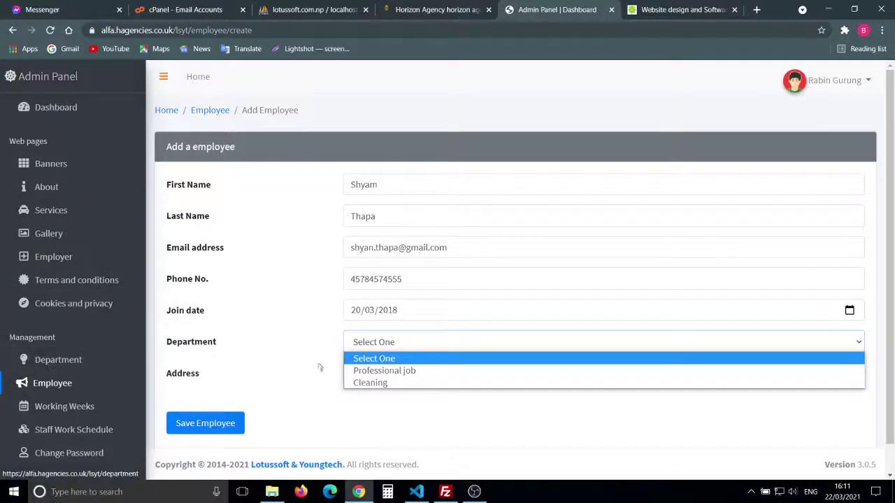
left_click(377, 370)
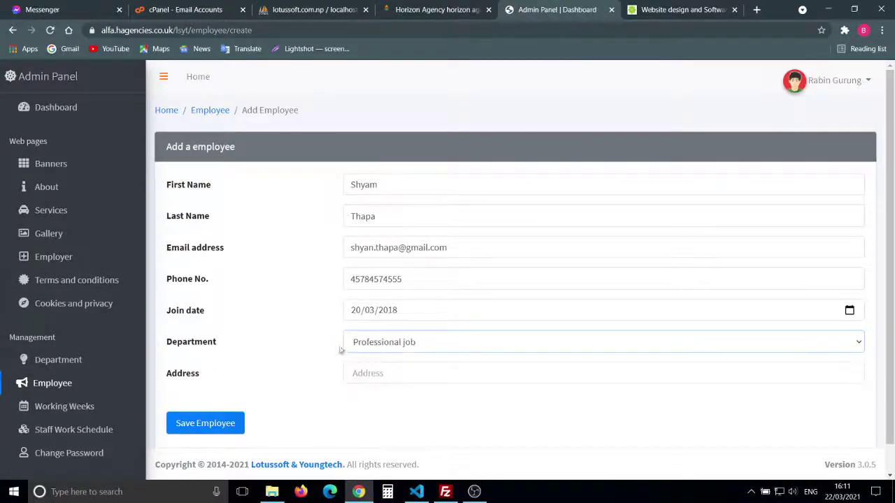
left_click(376, 378)
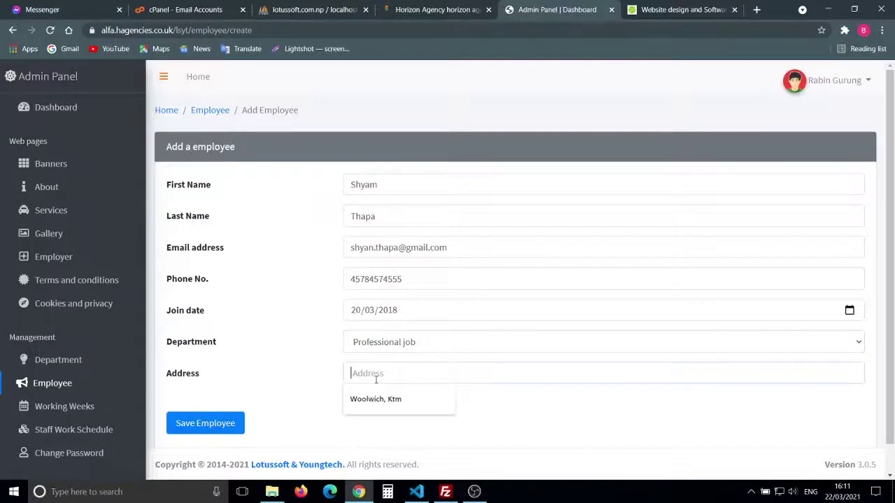
type("Woolwich, London")
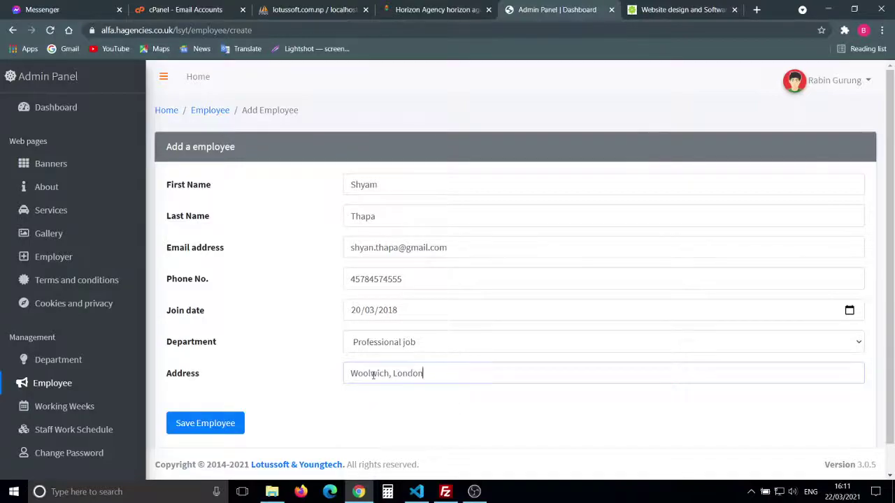
scroll(297, 416, "down", 1)
left_click(218, 395)
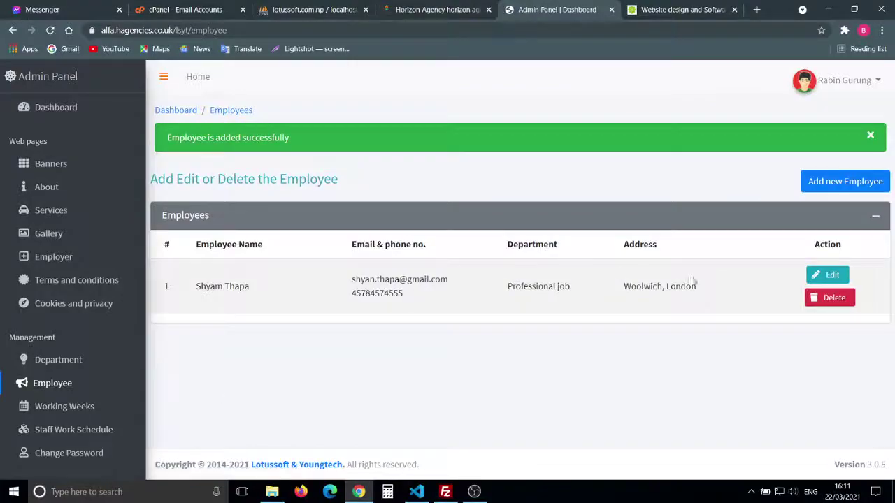
Step: Start another employee and enter their first and last name, e-mail and phone number
left_click(866, 183)
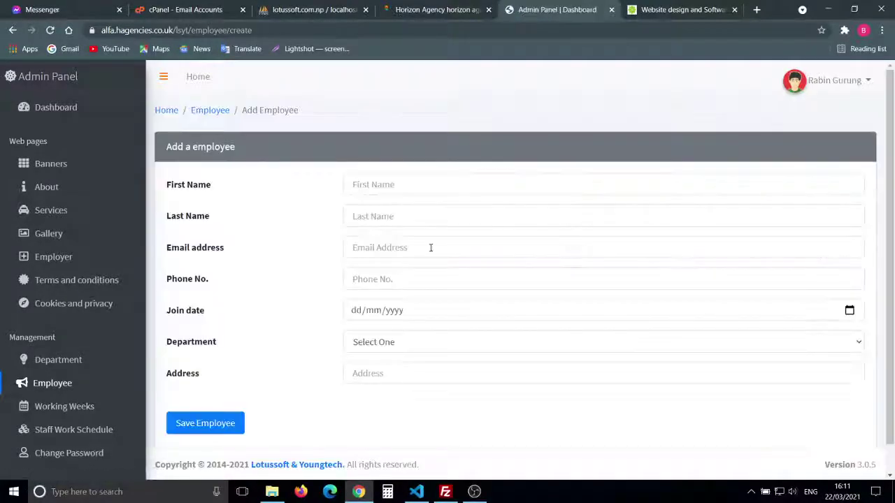
left_click(379, 185)
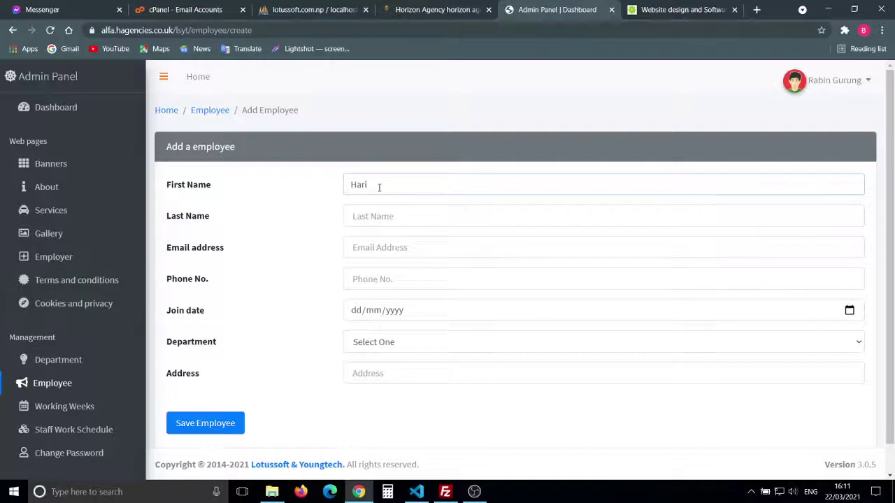
key("Tab")
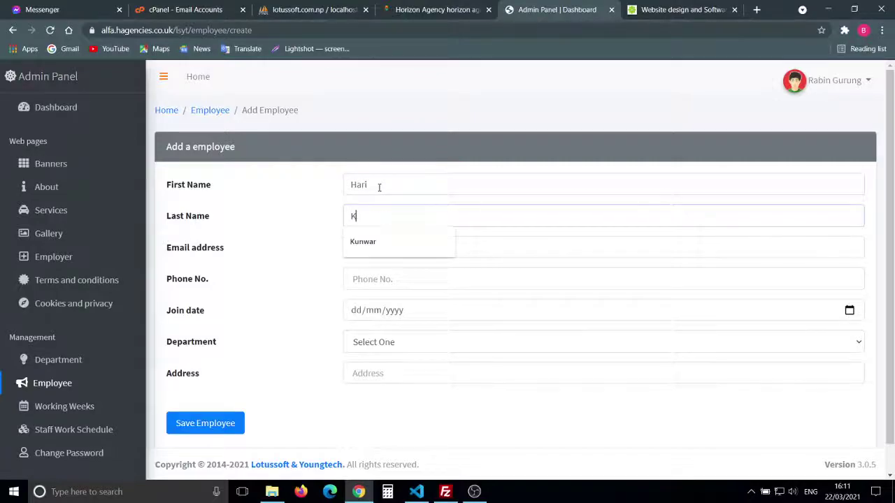
key("BackSpace")
key("BackSpace")
key("BackSpace")
key("BackSpace")
key("BackSpace")
key("BackSpace")
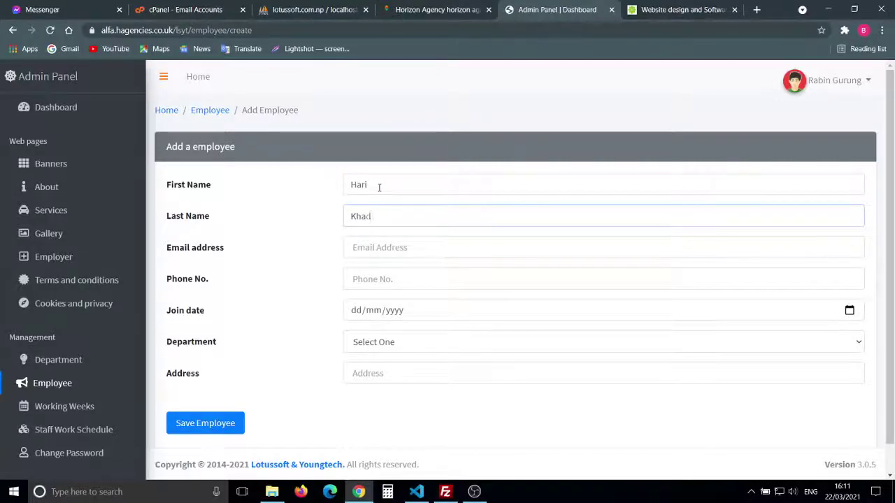
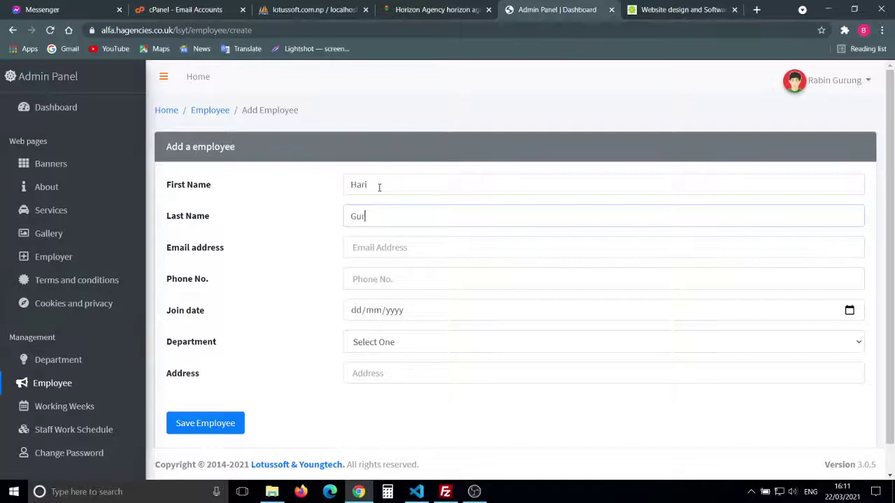
key("Tab")
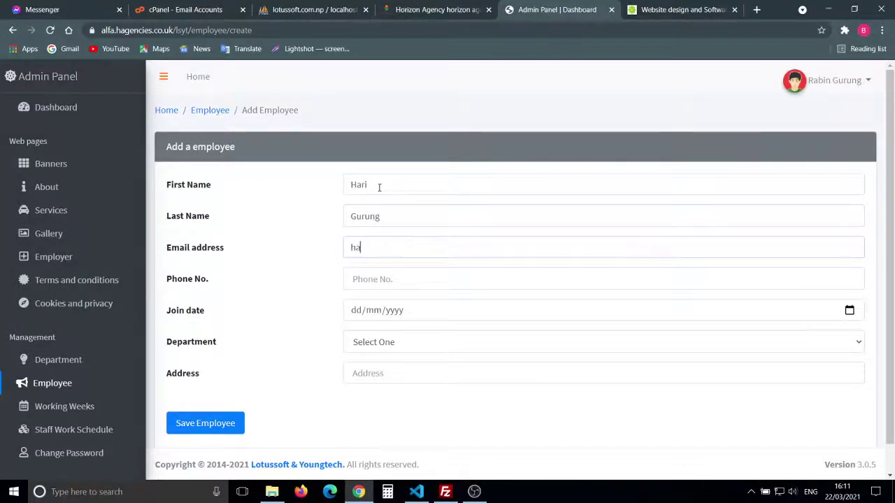
key("Tab")
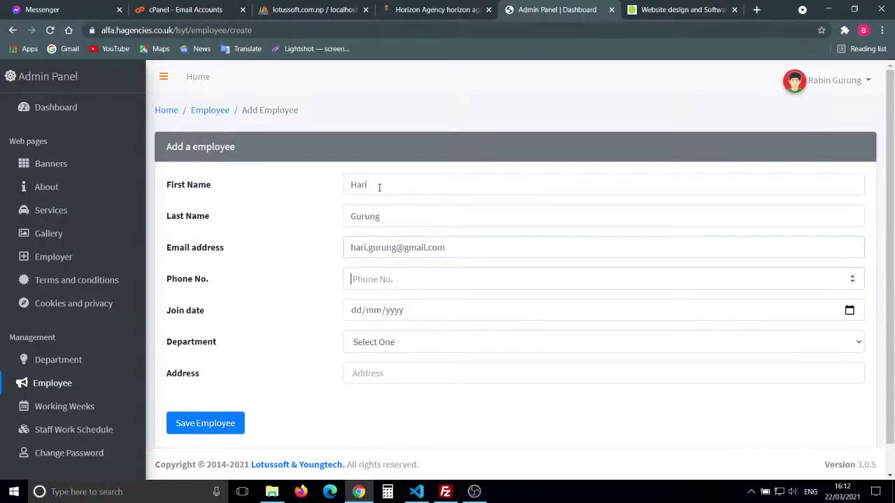
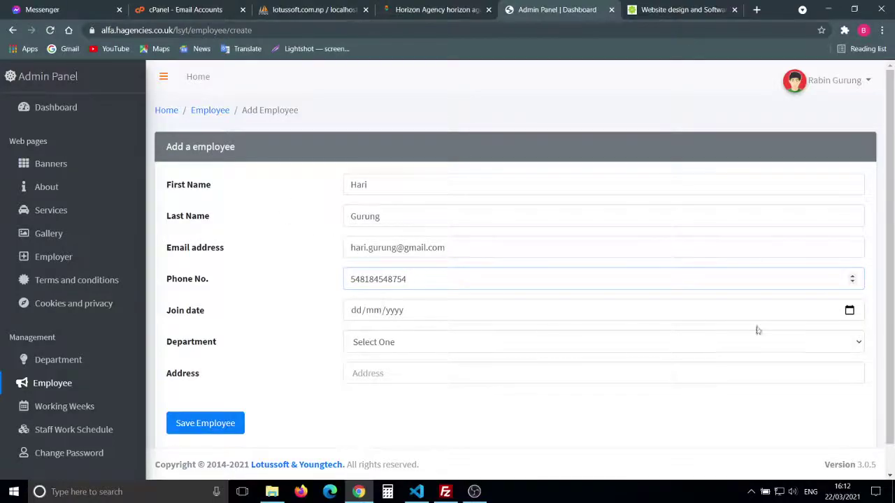
Step: Set the join date to 20/03/2019 and choose the Cleaning department
left_click(850, 311)
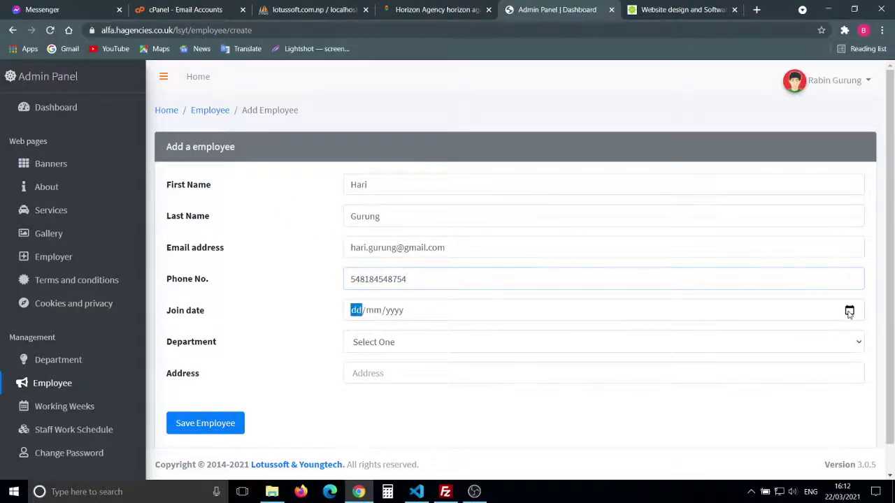
left_click(409, 318)
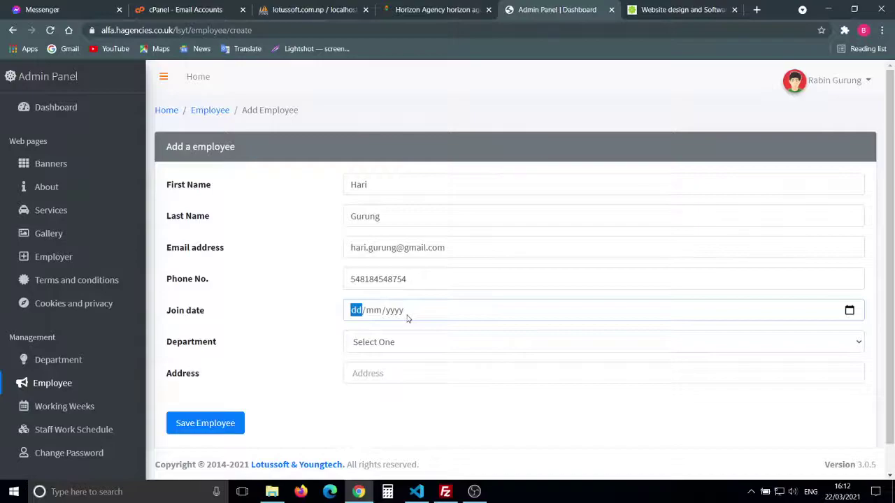
type("20/")
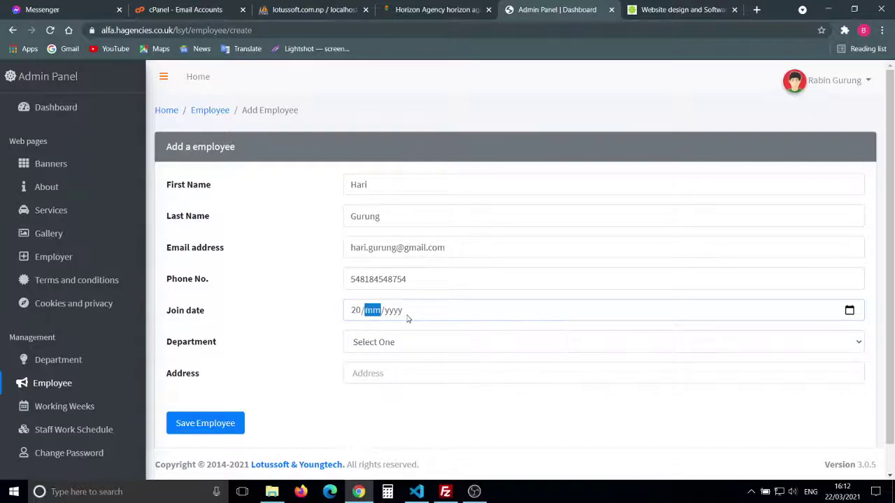
type("03/2019")
left_click(381, 341)
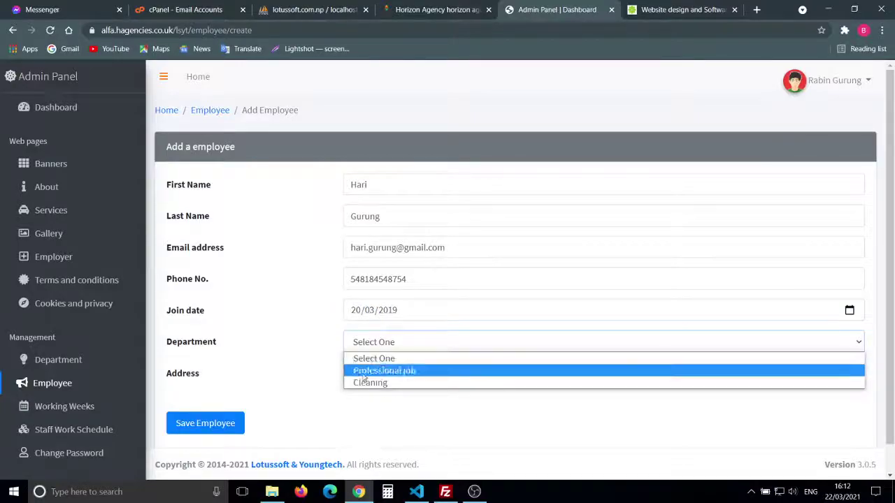
left_click(381, 382)
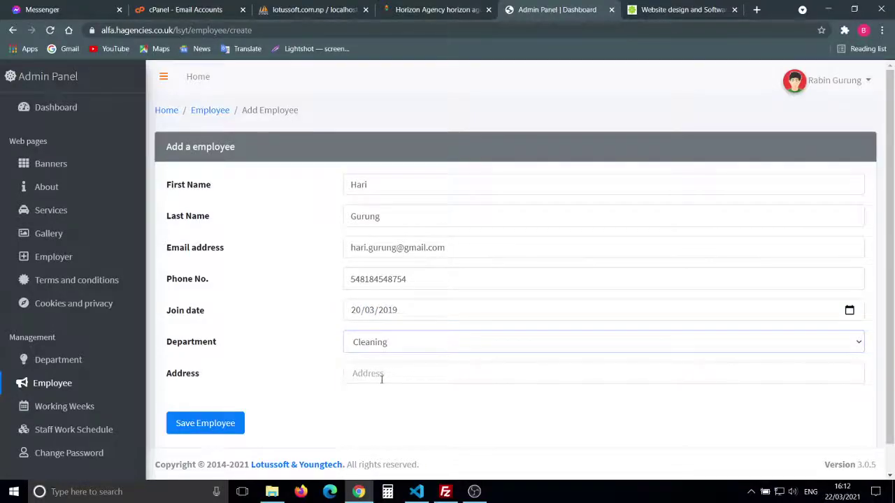
Step: Enter the employee's home address and save the record
left_click(381, 376)
type("Pl")
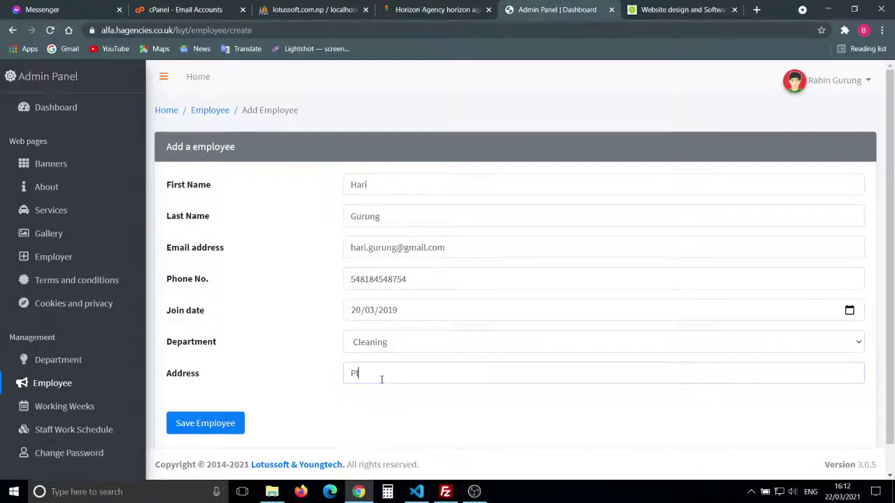
type("umstead, London")
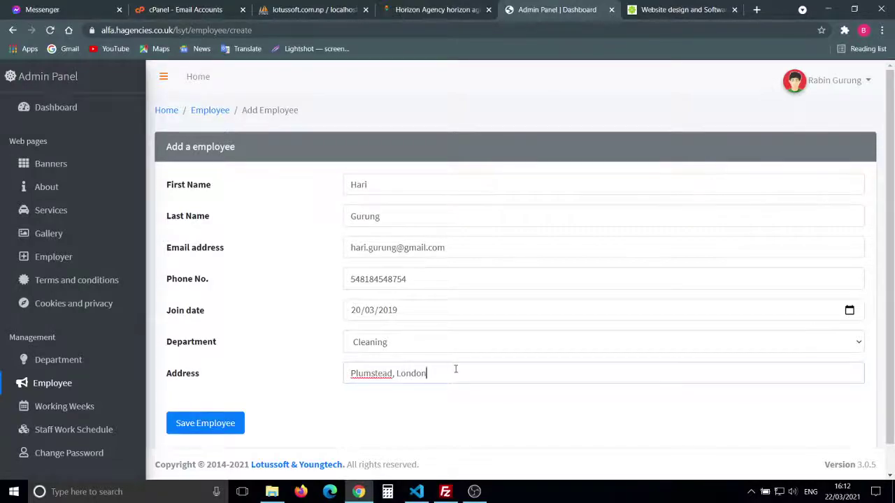
left_click(376, 391)
scroll(310, 366, "down", 1)
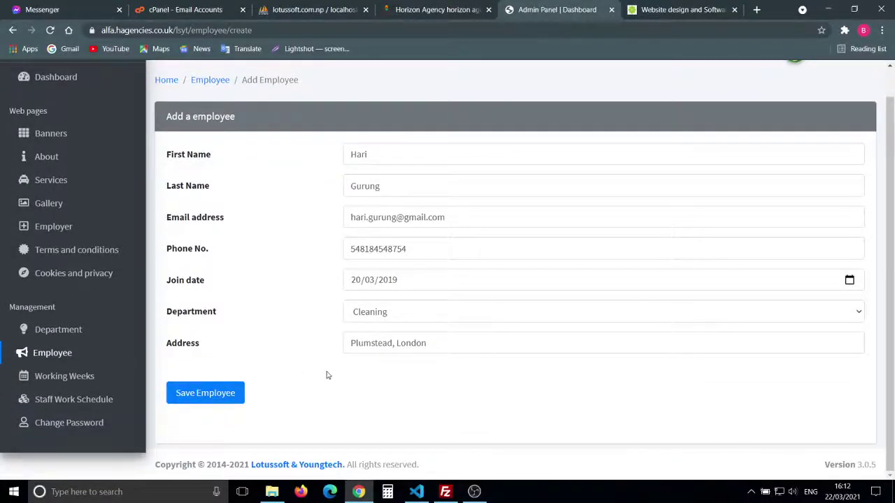
left_click(207, 393)
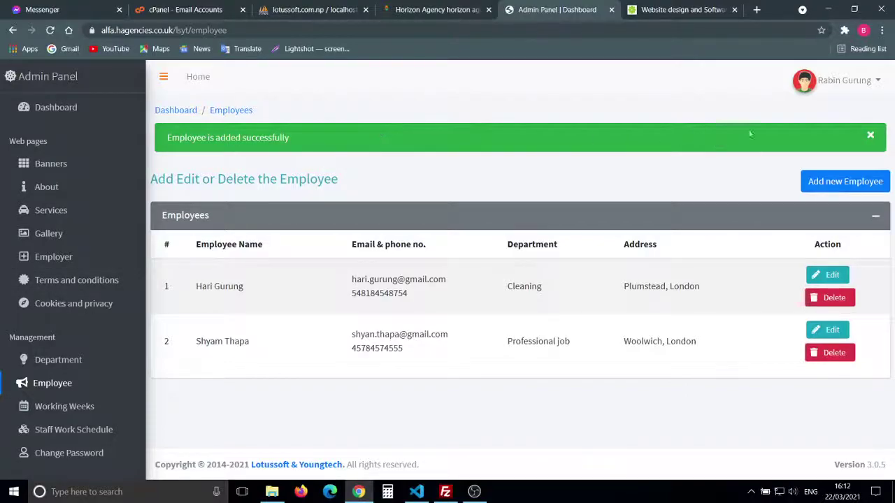
Step: Close the employee-added success banner and go to the Working Weeks list
left_click(871, 137)
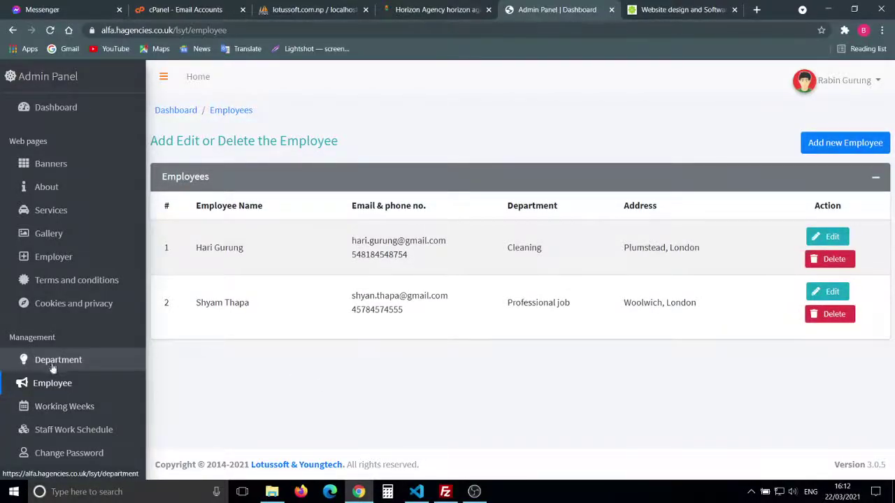
left_click(71, 411)
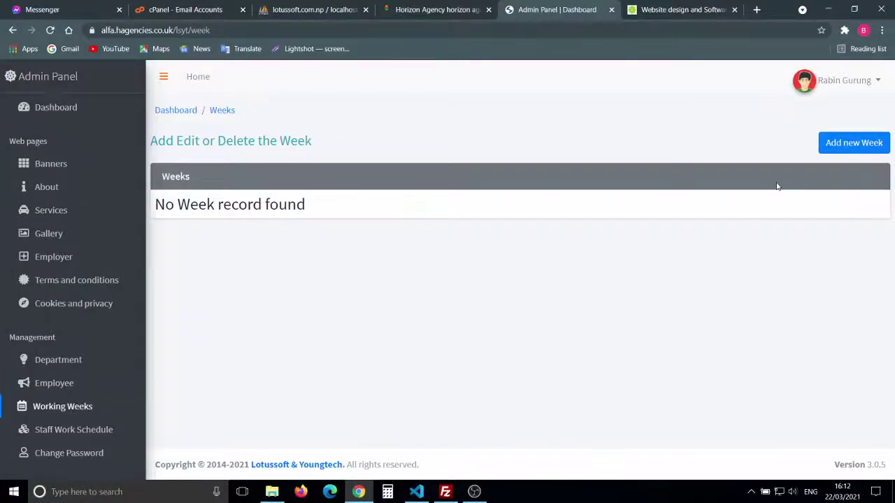
Step: Begin a new working week with start date 21 March 2021
left_click(850, 147)
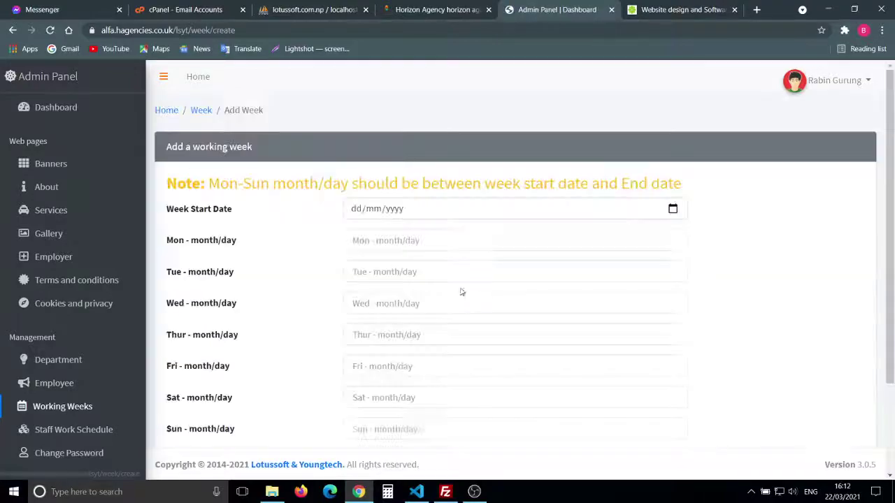
scroll(469, 296, "down", 2)
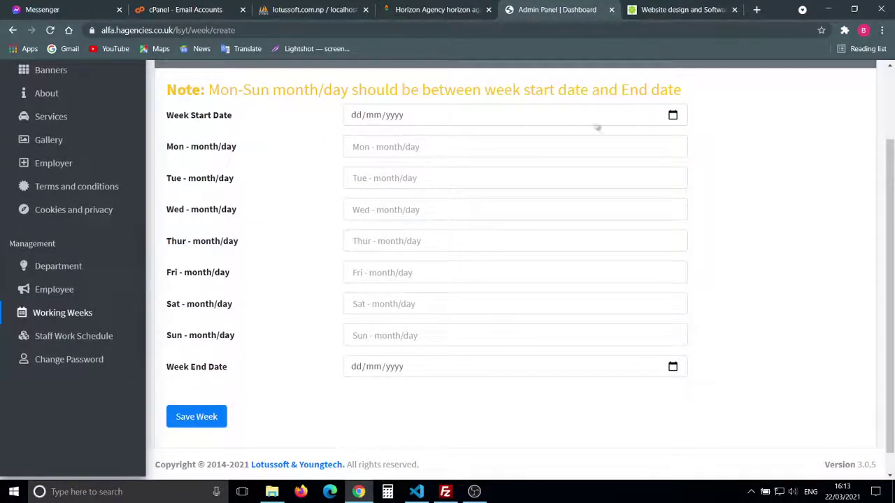
left_click(673, 114)
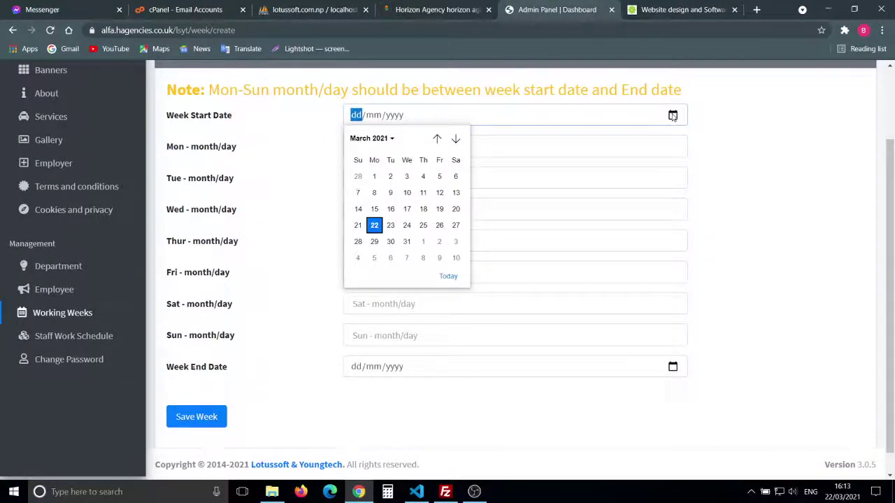
left_click(357, 227)
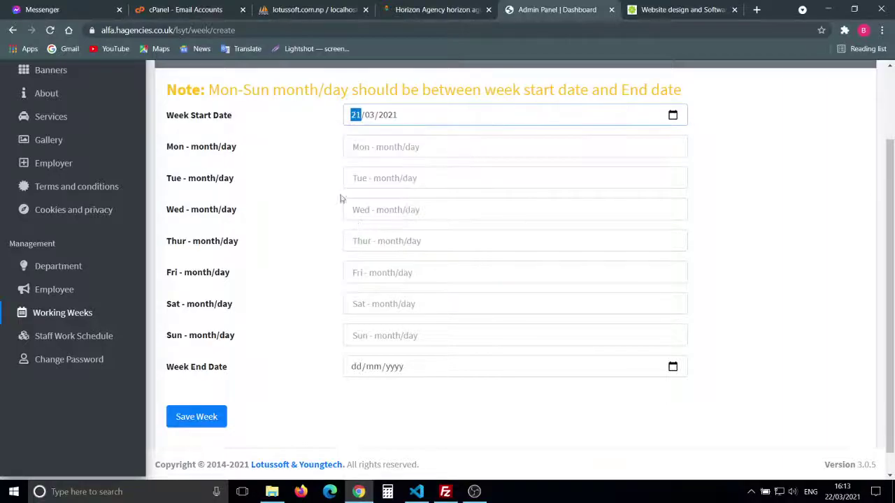
Step: Fill the Monday–Sunday fields with 3/21, 3/22, 3/23, 3/24, 3/25, 3/26 and 3/27
left_click(378, 147)
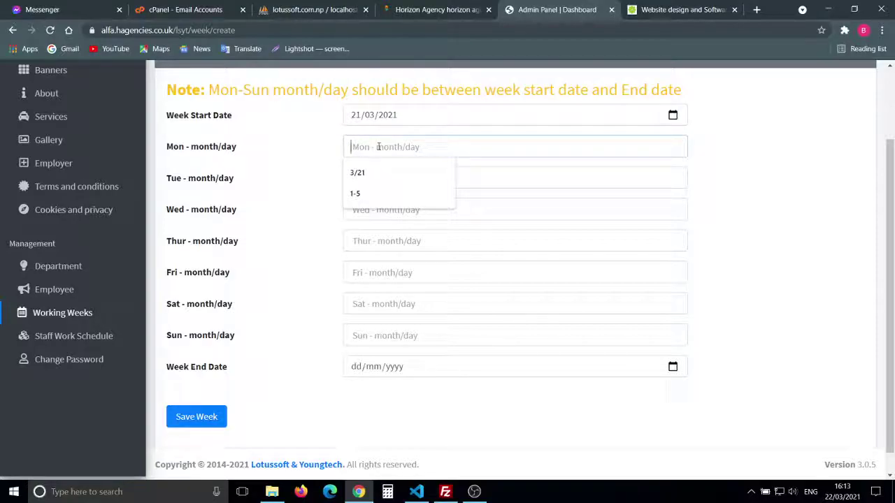
type("3/21")
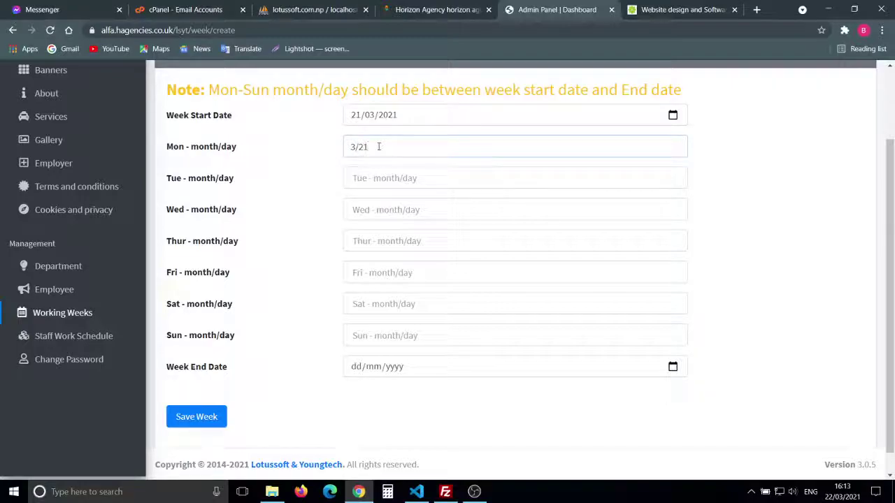
key("Tab")
type("3/22")
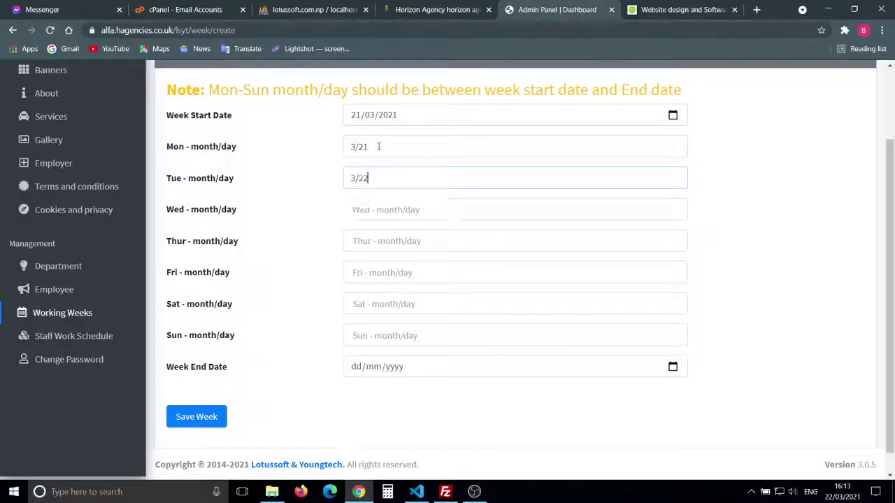
key("Tab")
type("3/23")
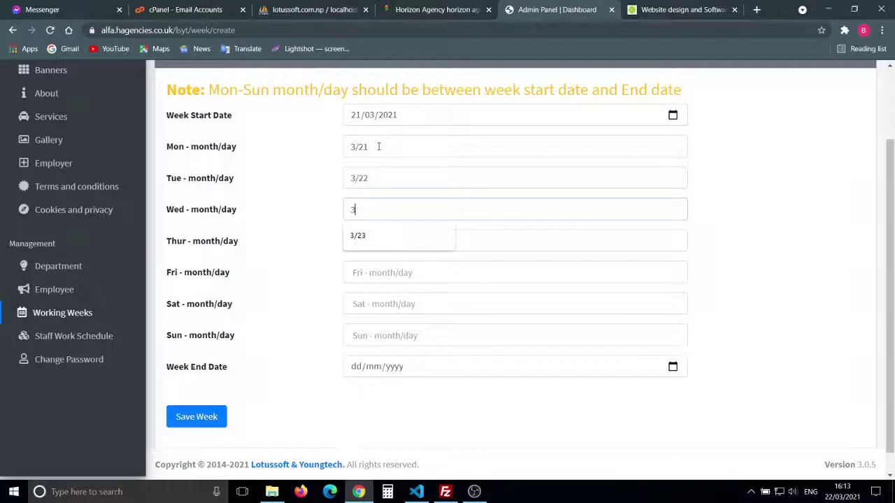
key("Tab")
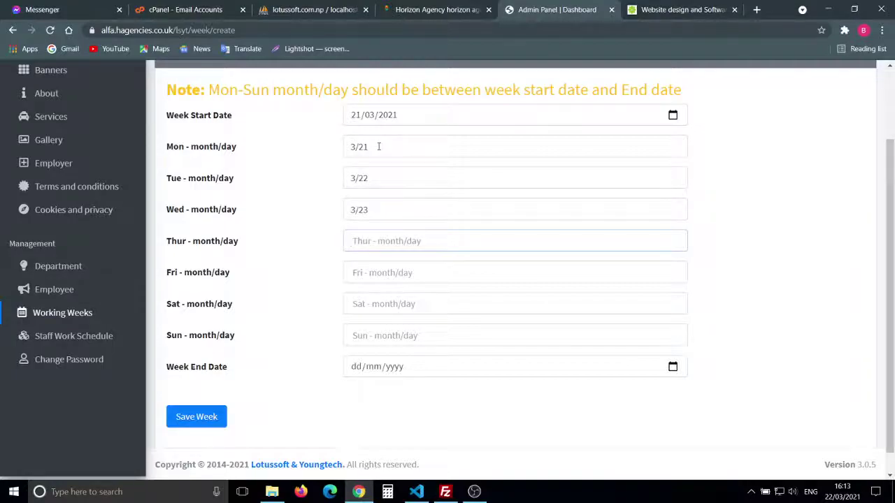
type("3/24")
key("Tab")
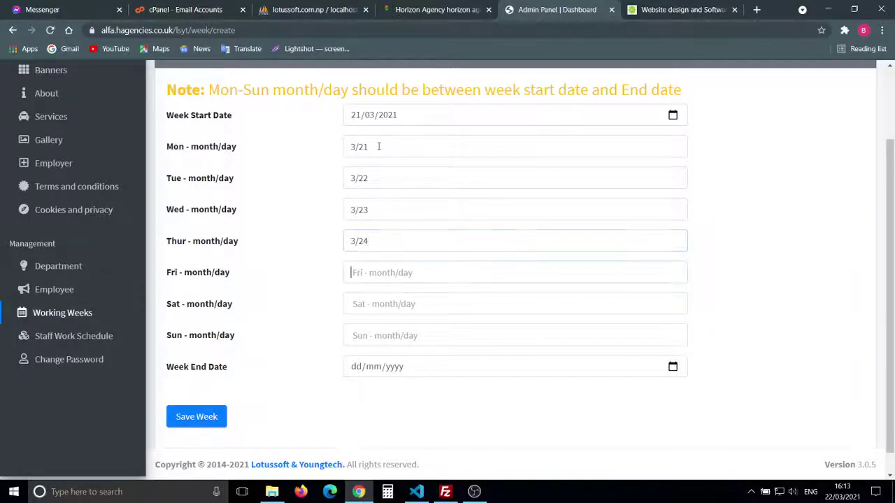
type("3")
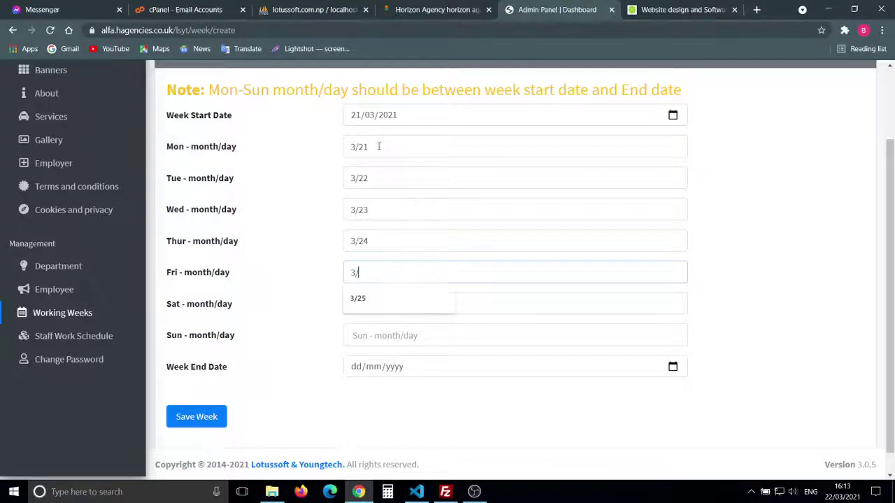
type("/25")
key("Tab")
type("3")
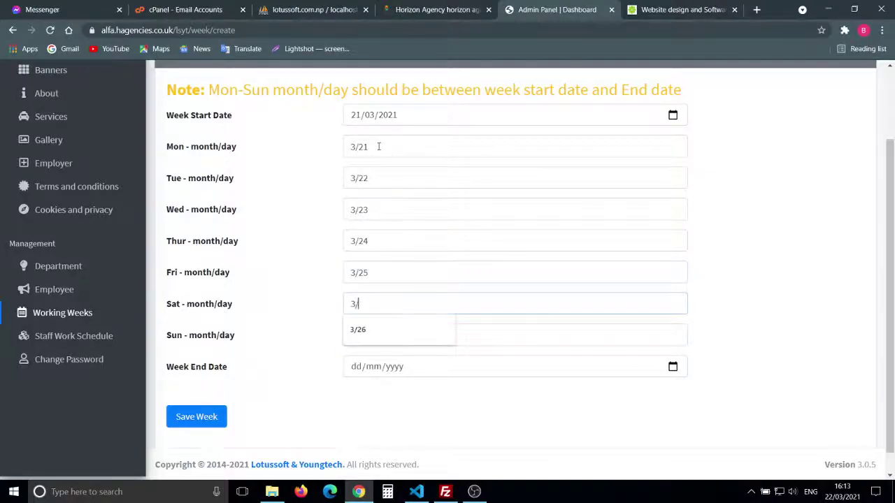
type("/26")
key("Tab")
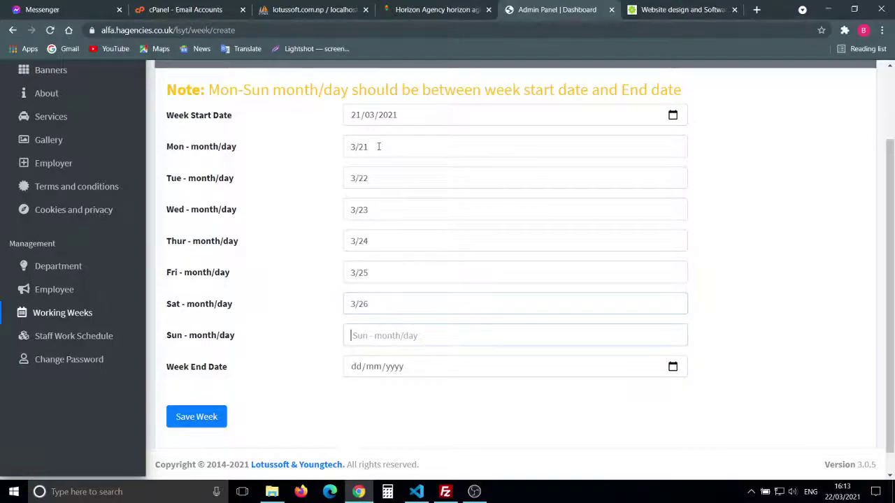
type("3")
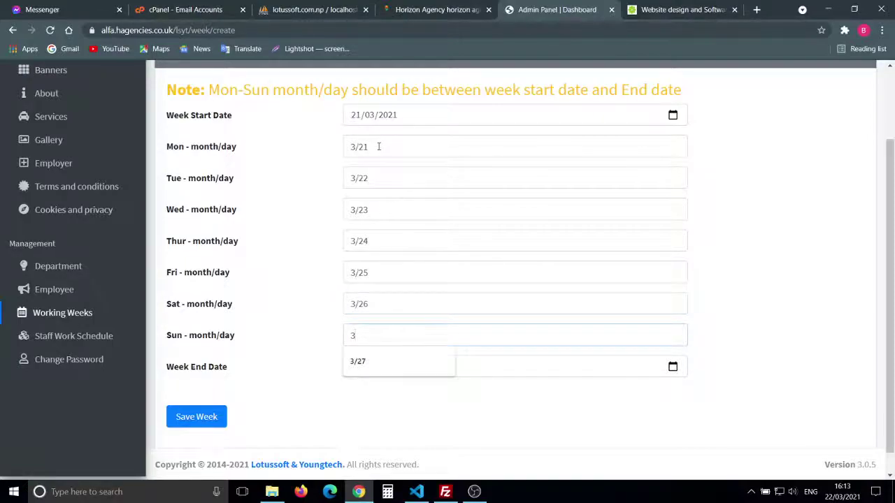
type("/27")
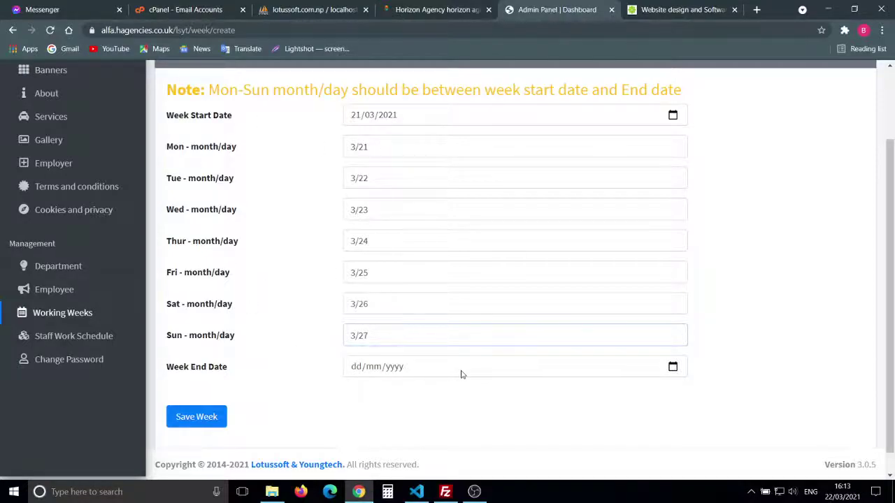
Step: Pick 27 March 2021 as the week end date and save the week
left_click(508, 368)
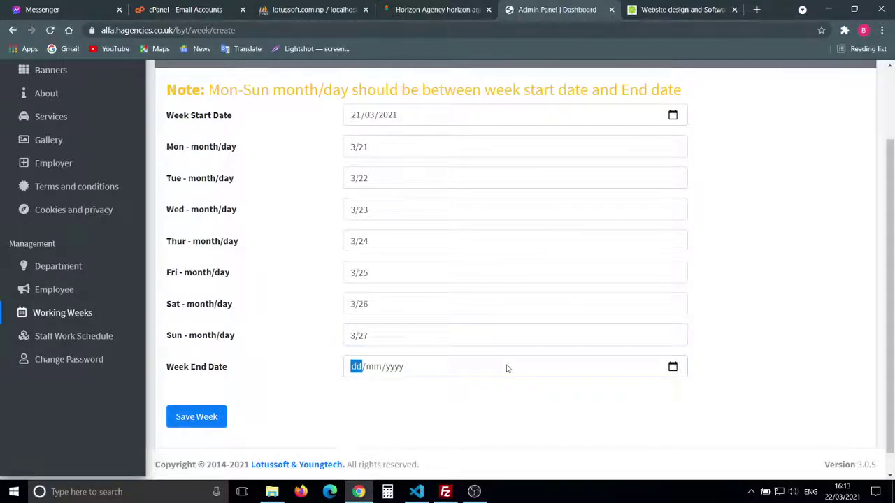
left_click(674, 367)
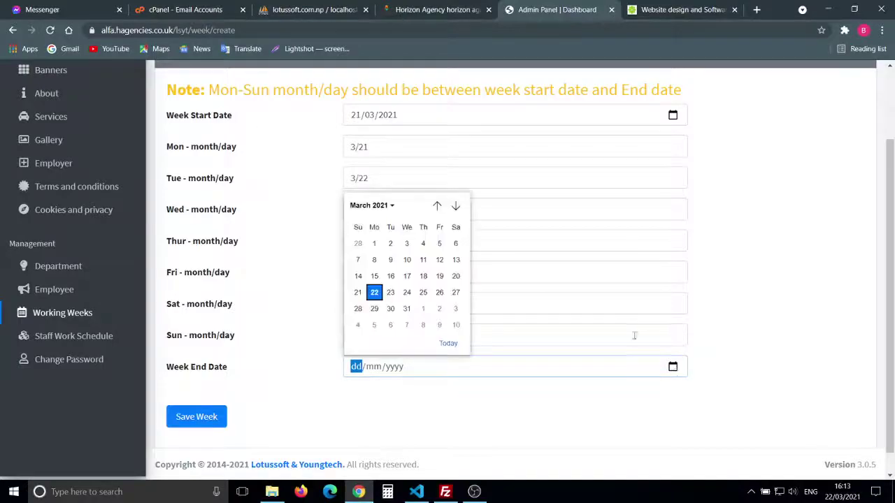
left_click(456, 293)
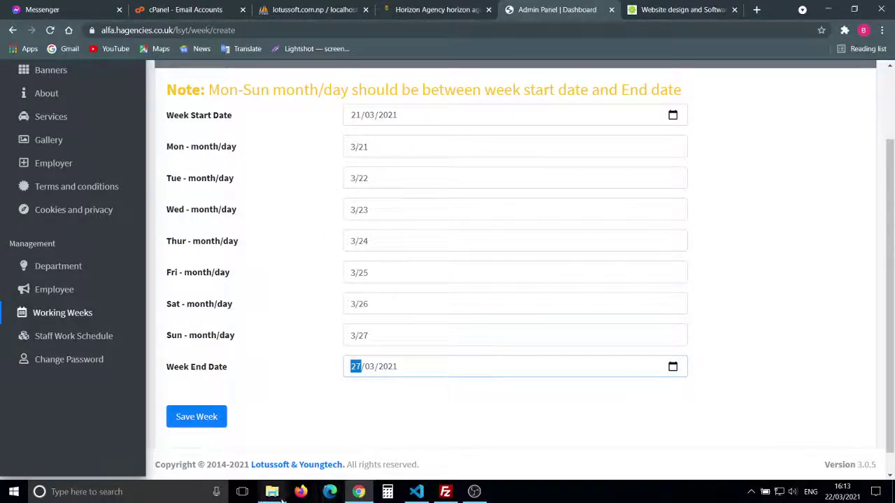
left_click(342, 428)
scroll(343, 426, "down", 1)
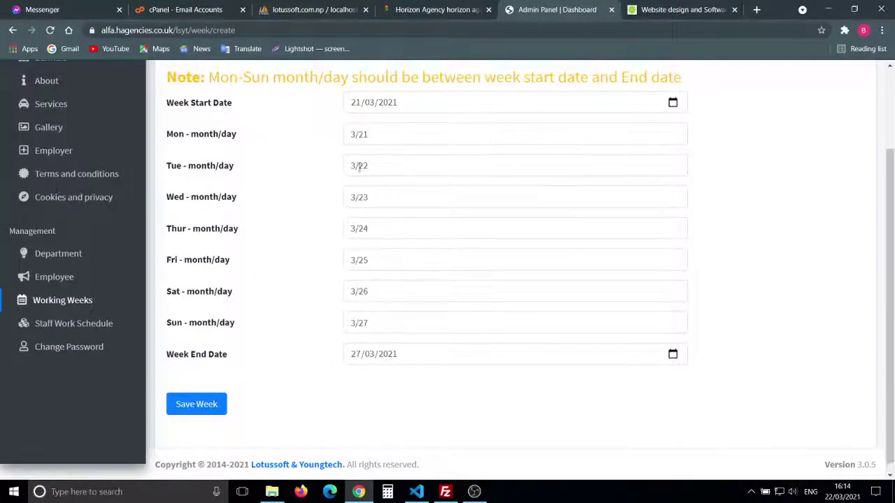
left_click(209, 408)
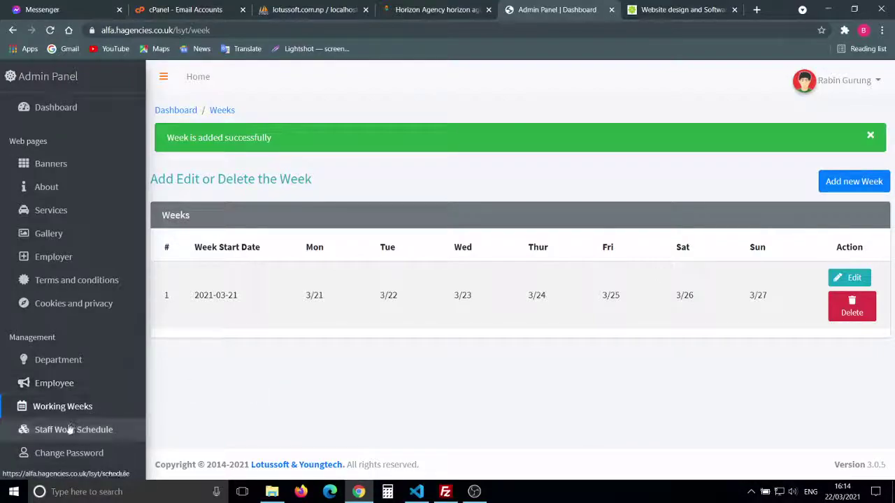
Step: Go to Staff Work Schedules, collapse and re-expand the 2021-Mar-21 week, then start a new schedule
left_click(97, 429)
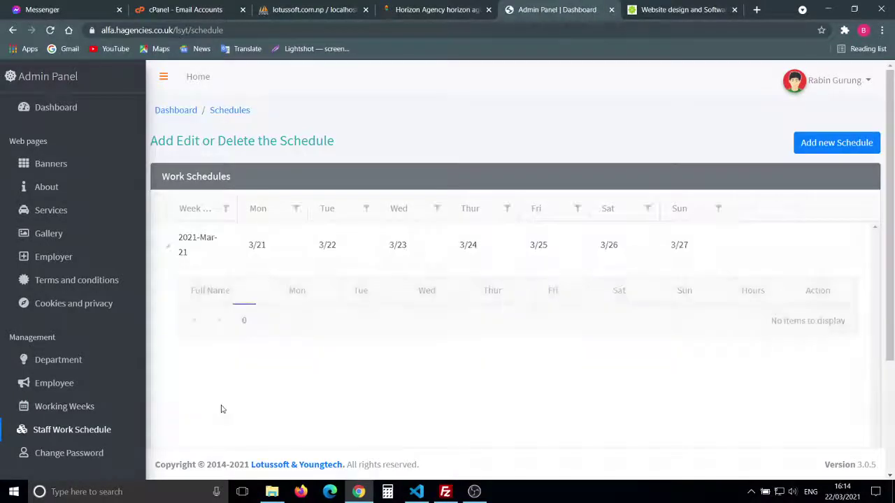
scroll(221, 410, "down", 2)
scroll(222, 410, "up", 2)
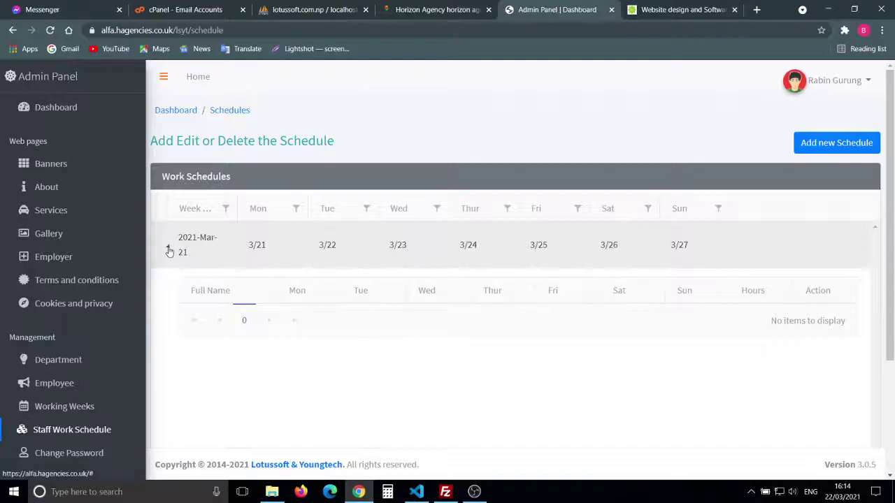
left_click(168, 246)
left_click(167, 246)
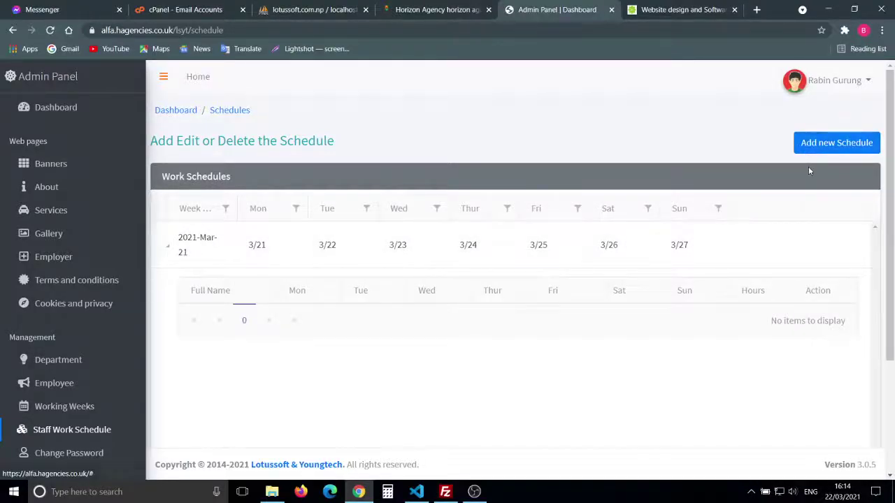
left_click(821, 145)
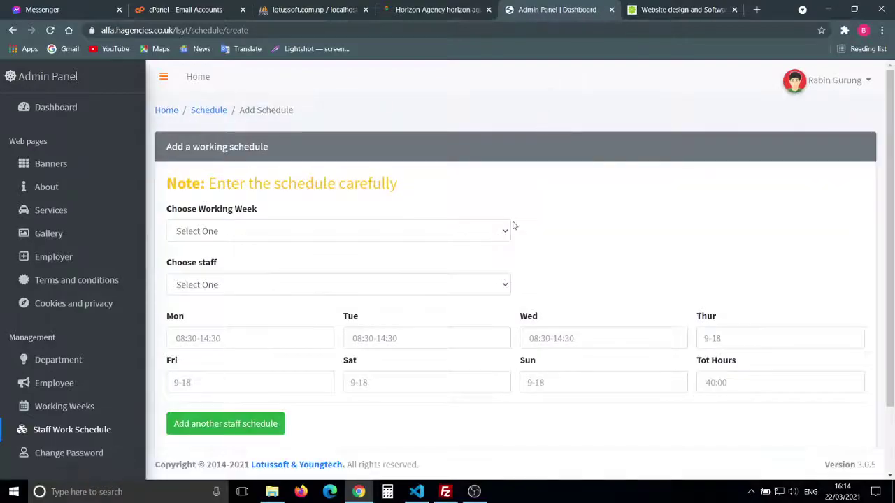
Step: Select week 2021-03-21 and assign the schedule to the first listed staff member
left_click(427, 233)
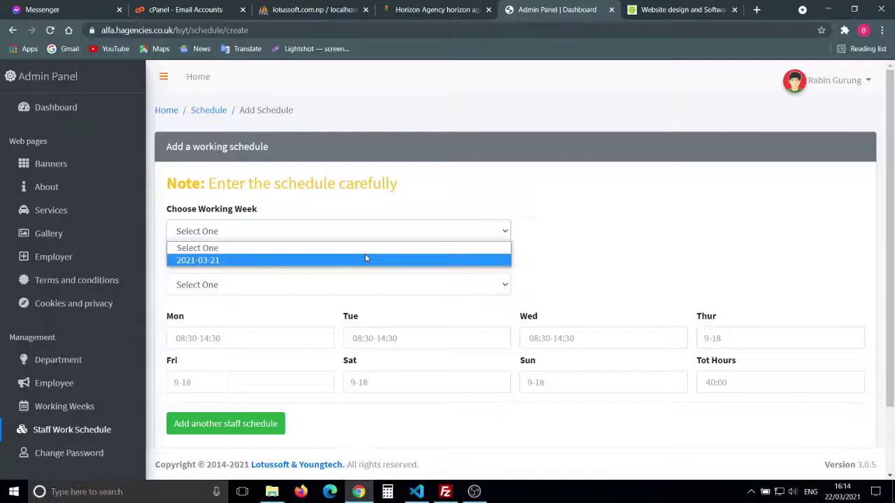
left_click(304, 260)
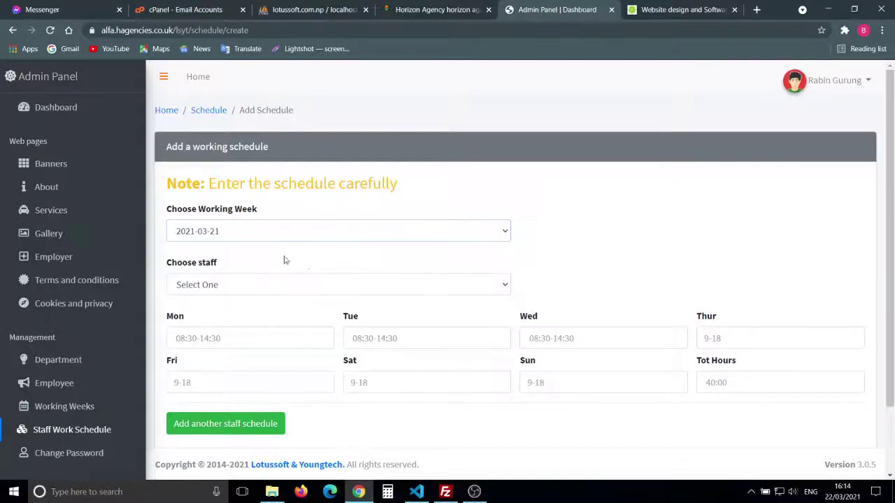
left_click(252, 287)
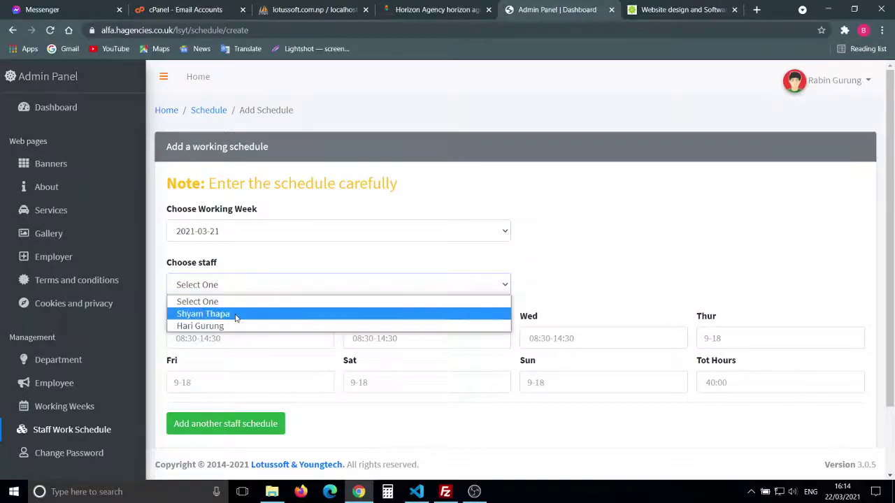
left_click(236, 315)
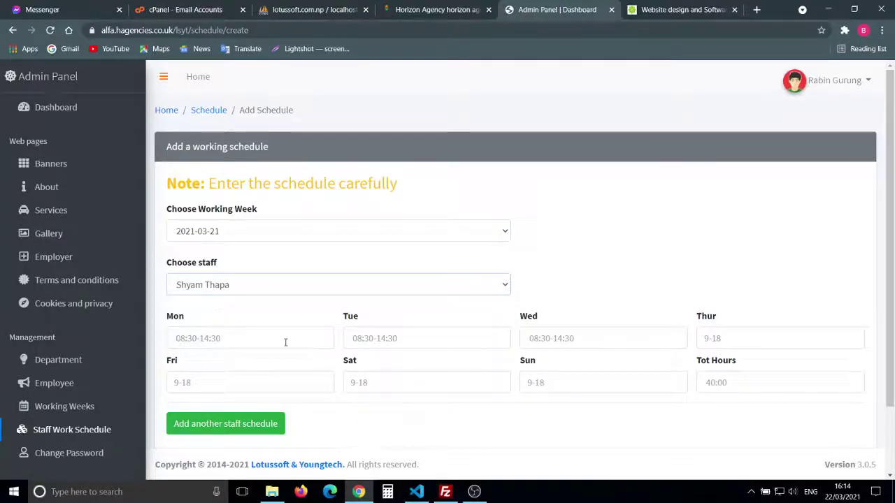
scroll(286, 342, "down", 1)
Step: Enter 10-4 hours for Monday through Friday and off for Saturday and Sunday
left_click(232, 293)
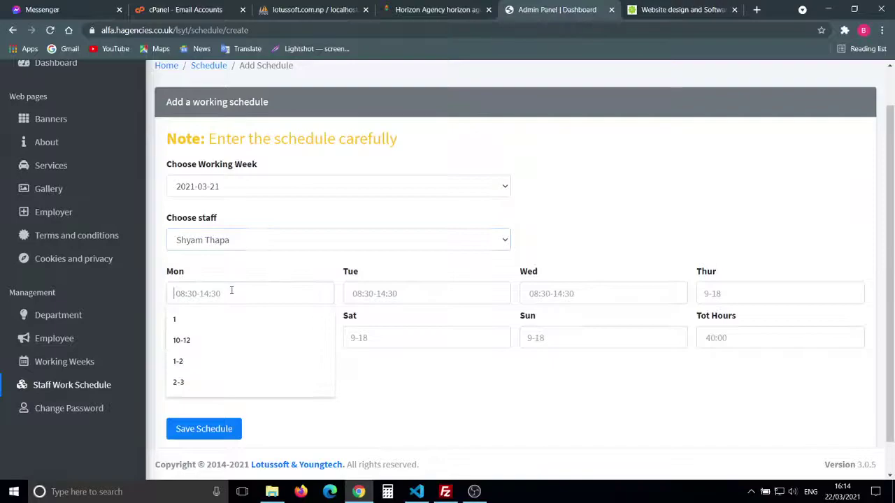
type("10")
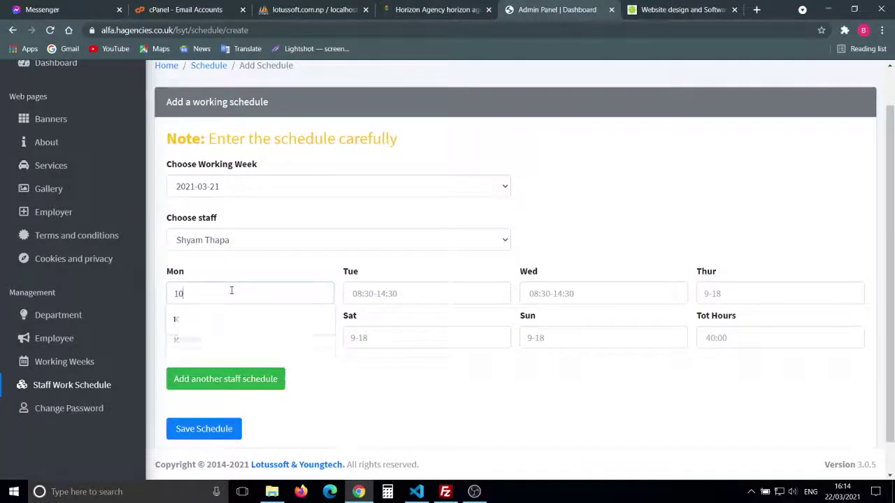
type("-4")
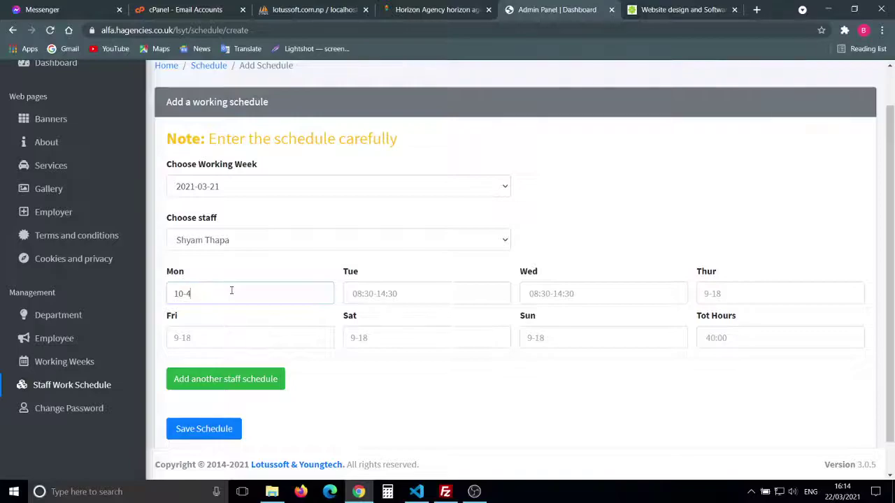
key("Tab")
type("10")
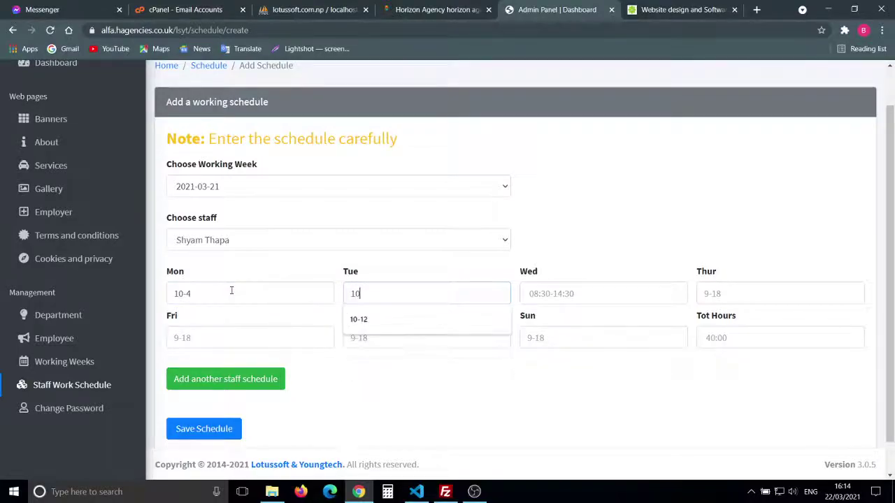
type("-4")
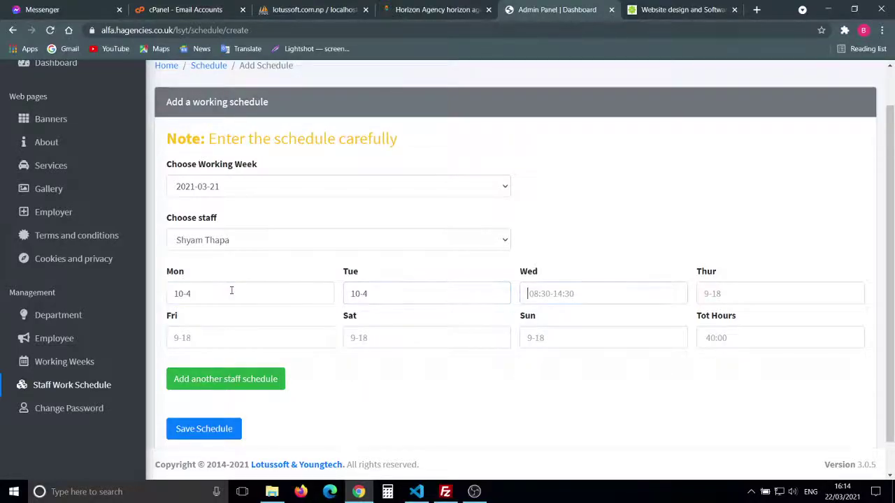
type("10")
type("10-4")
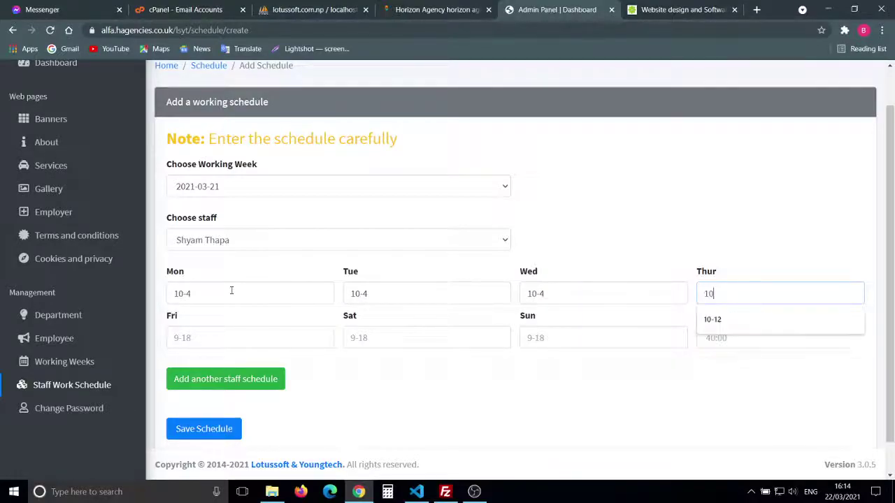
key("Tab")
type("10")
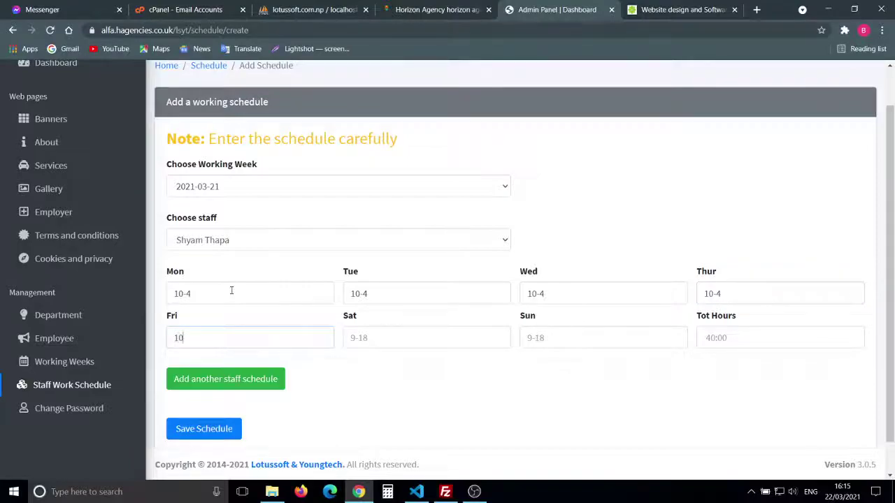
type("-4")
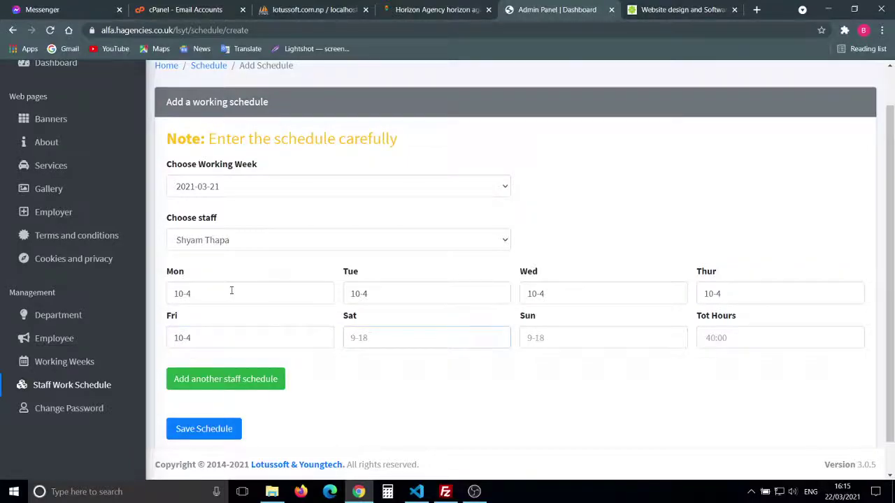
type("off")
key("Tab")
type("off")
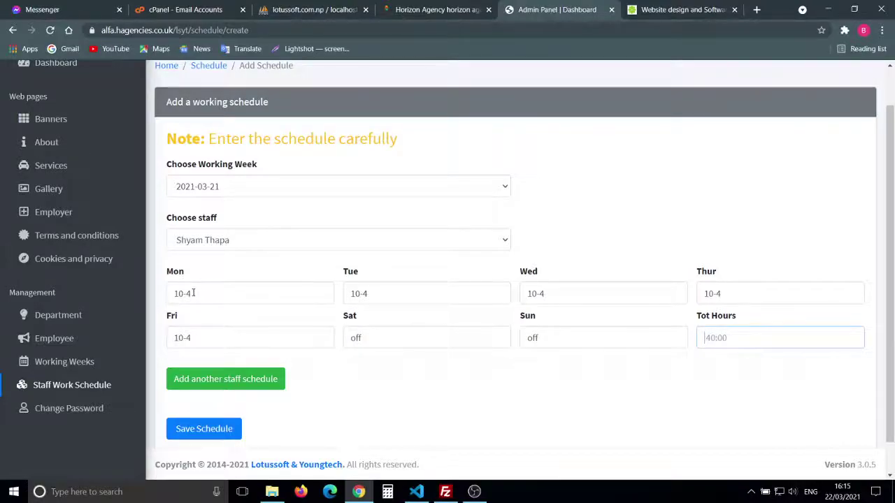
left_click(194, 294)
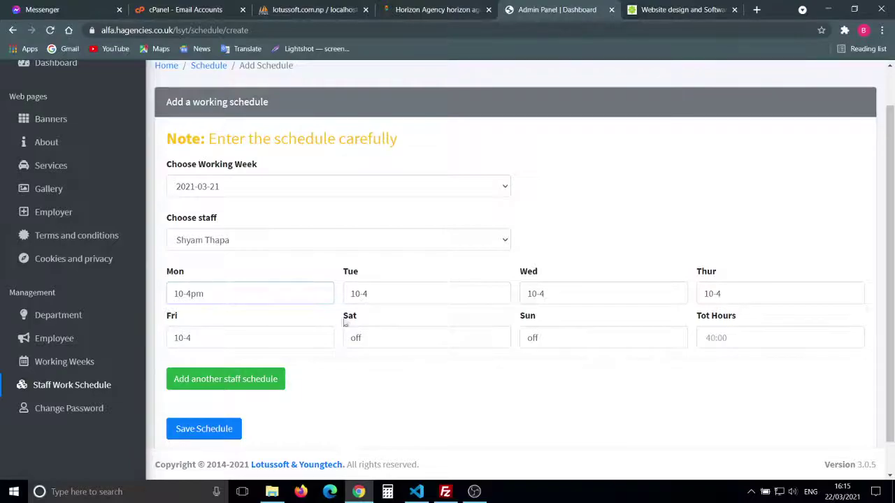
Step: Set the total weekly hours to 30
left_click(711, 344)
type("3")
left_click(635, 371)
scroll(635, 371, "down", 1)
Step: Add a second staff schedule and assign it to the other staff member
left_click(265, 350)
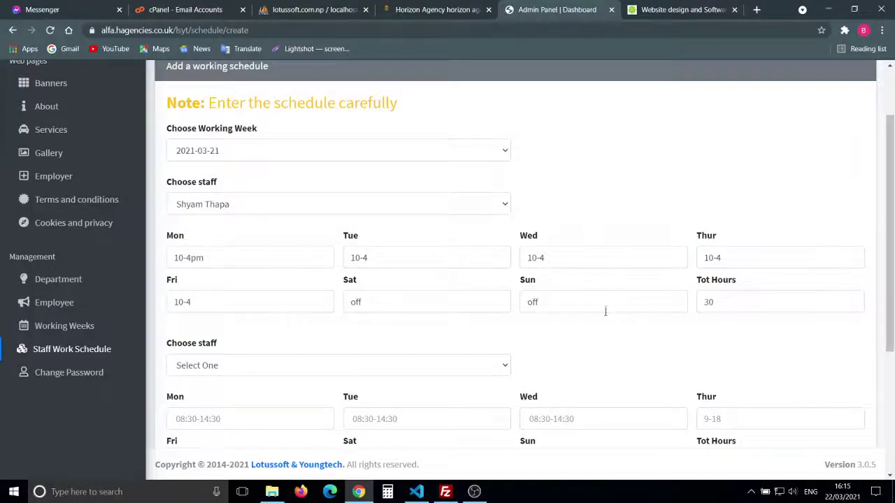
scroll(605, 312, "down", 3)
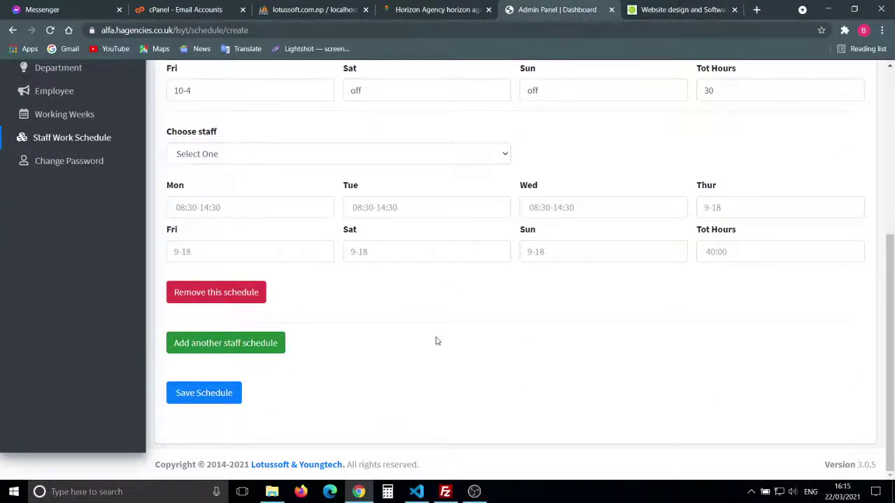
scroll(436, 339, "up", 1)
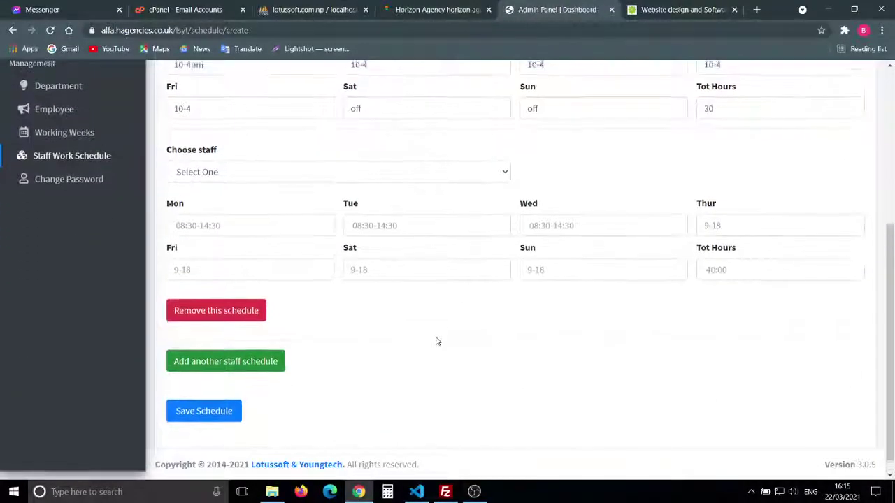
left_click(241, 173)
left_click(226, 214)
Step: Enter 1-5 for Monday–Thursday and Sunday, and off for Friday and Saturday
left_click(243, 232)
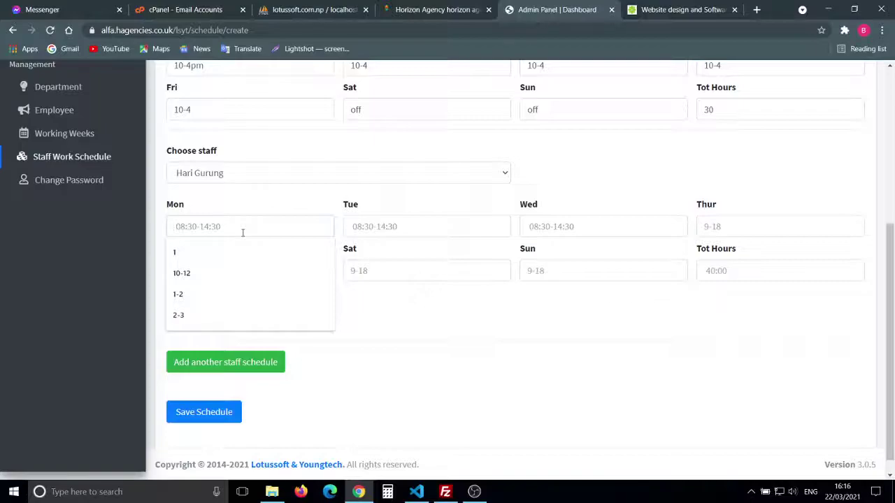
type("1")
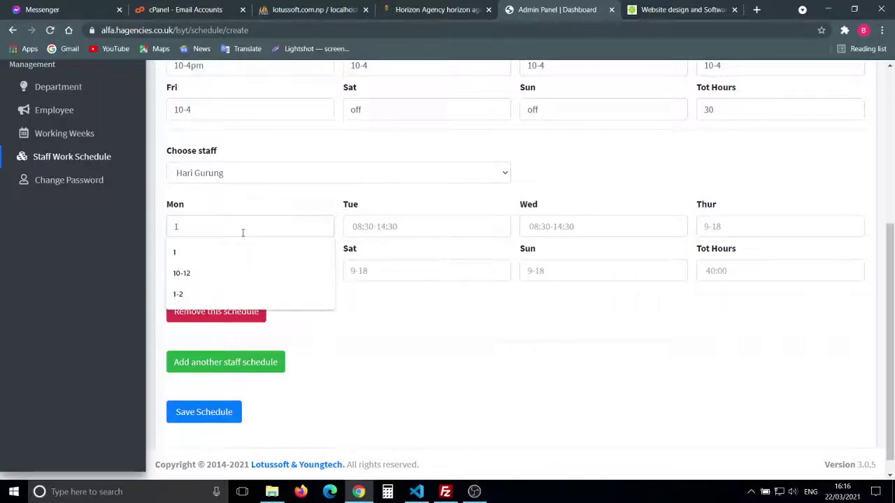
type("-5")
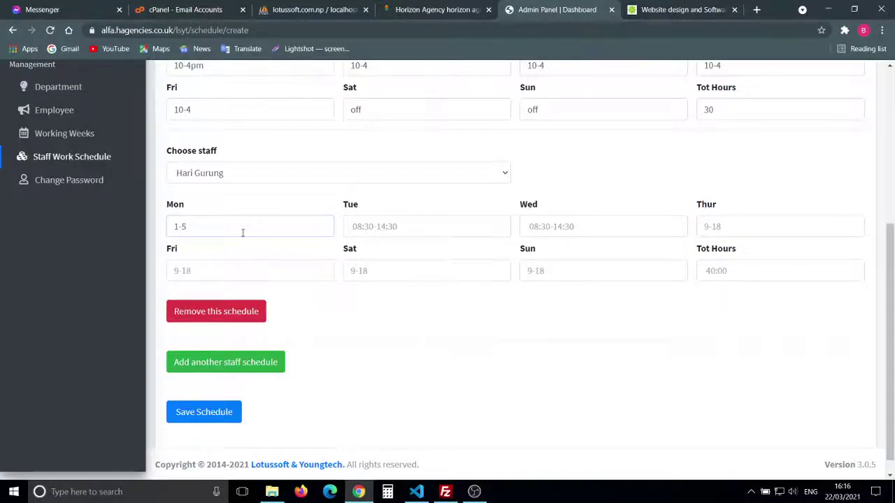
type("1-5")
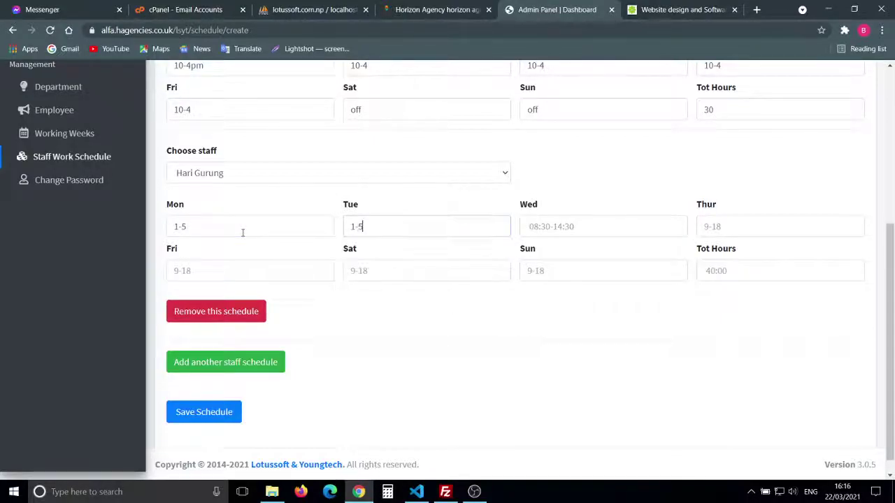
key("Tab")
type("1-5")
key("Tab")
type("1-")
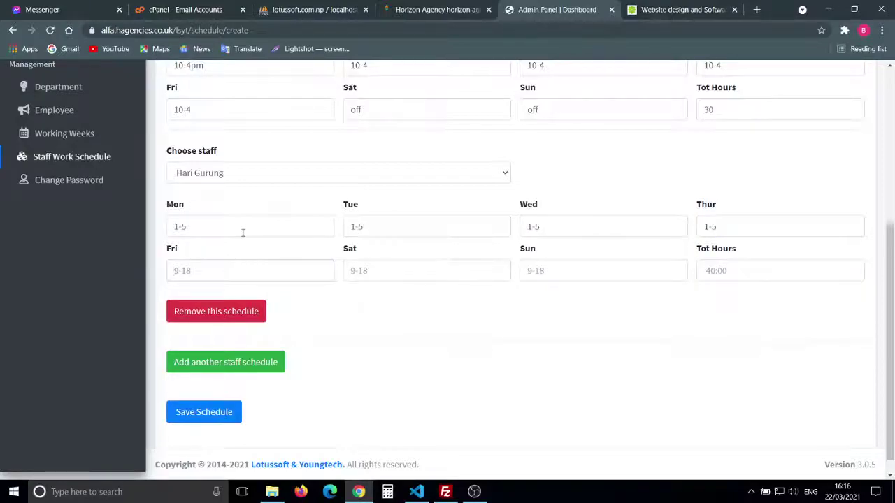
type("offoff")
key("Tab")
type("1-5")
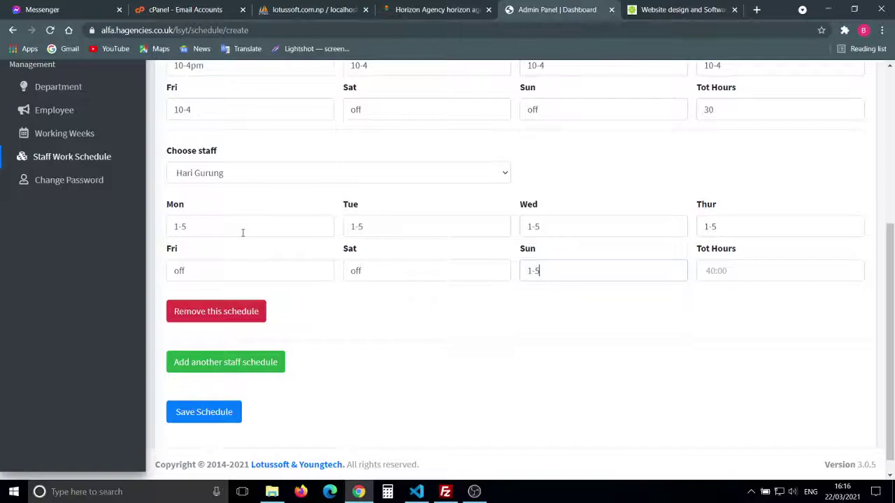
Step: Set the second schedule's total weekly hours to 20
key("Tab")
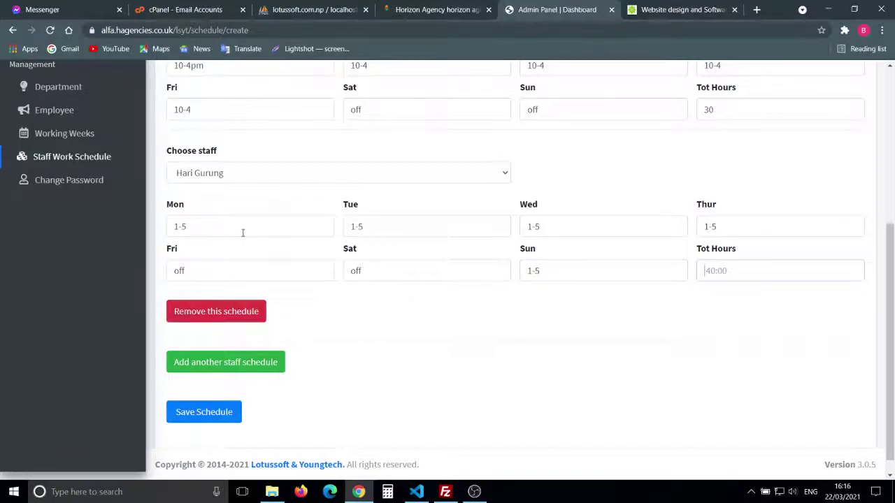
type("20")
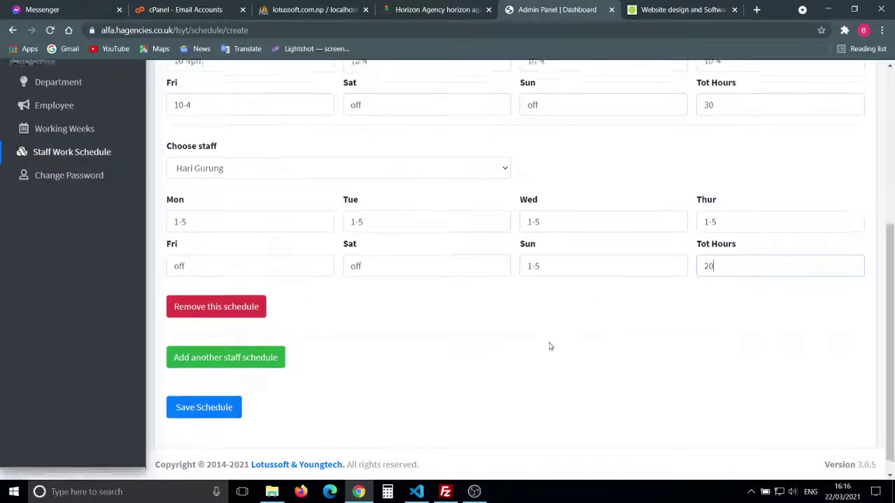
scroll(550, 347, "down", 1)
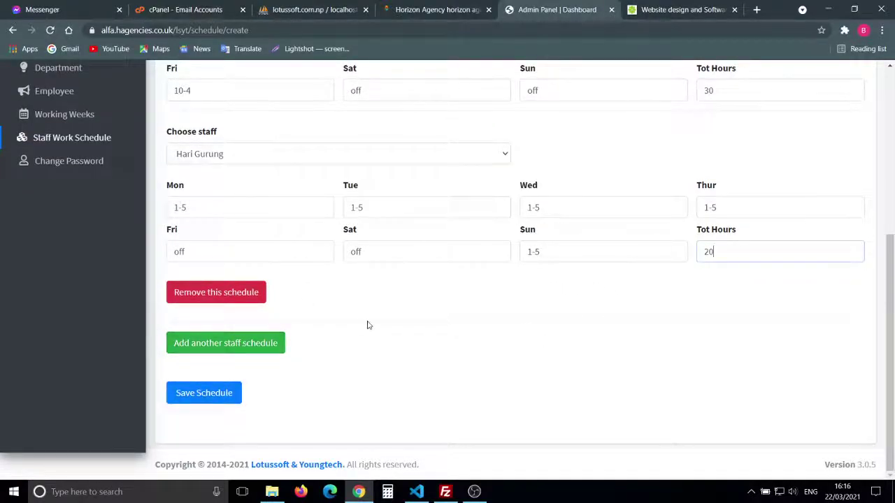
scroll(345, 304, "up", 1)
scroll(346, 304, "down", 1)
Step: Add blank schedule blocks until the five-schedule limit warning appears, then dismiss it
left_click(249, 346)
scroll(400, 340, "down", 3)
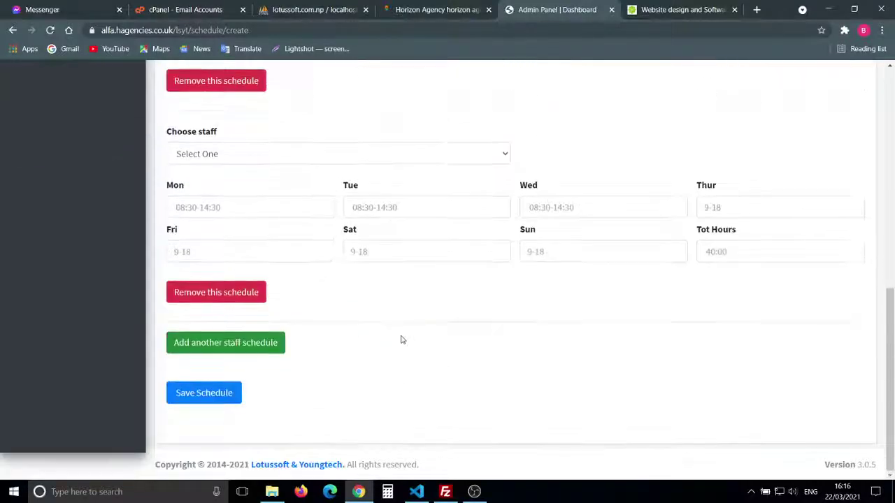
left_click(248, 345)
scroll(250, 348, "down", 3)
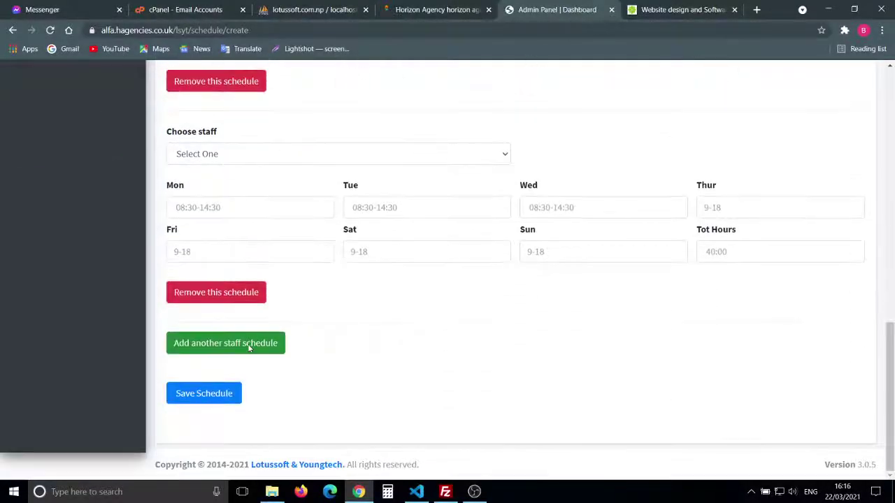
left_click(226, 346)
scroll(460, 286, "down", 3)
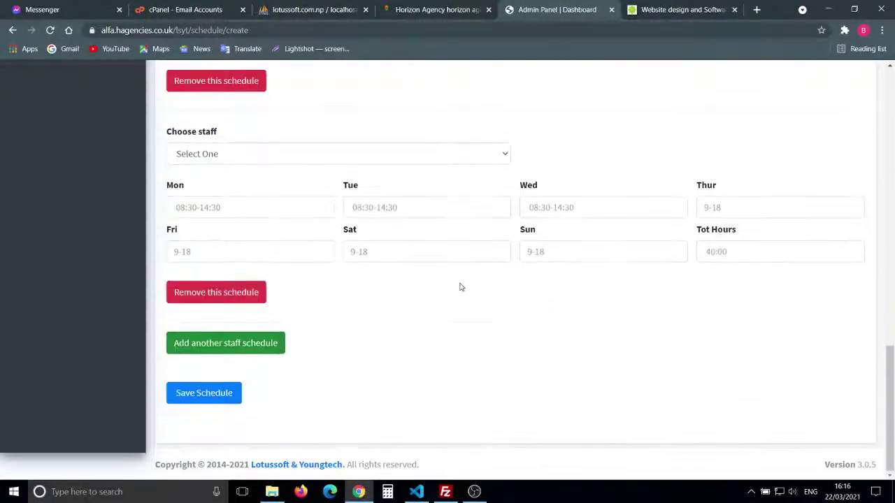
left_click(240, 347)
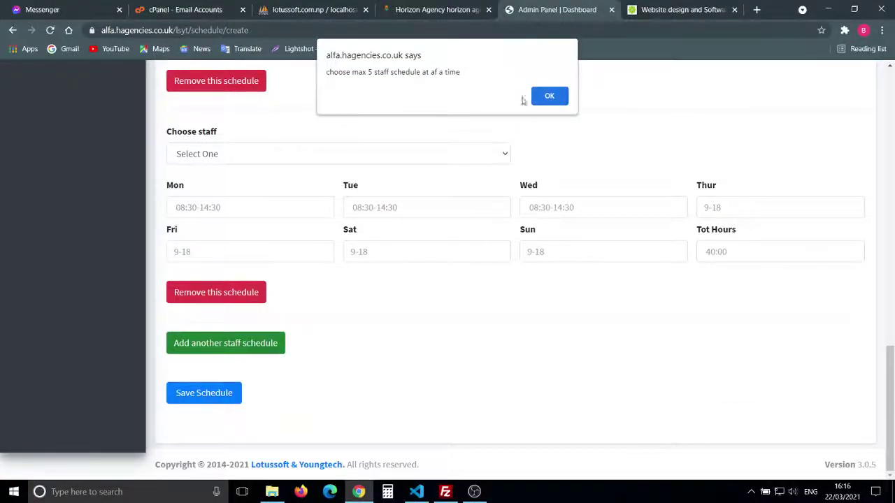
left_click(545, 98)
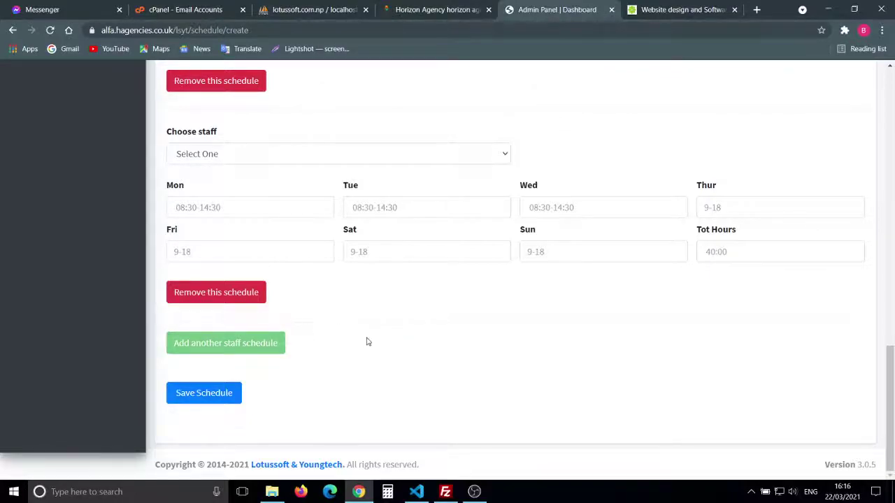
Step: Remove the three empty schedule blocks, keeping only the two filled-in schedules
scroll(366, 342, "up", 2)
scroll(366, 342, "up", 1)
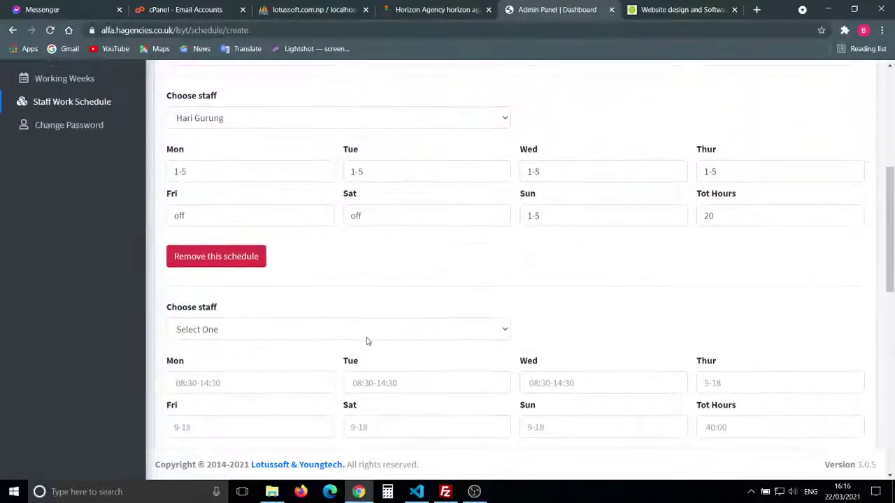
scroll(365, 342, "down", 2)
scroll(366, 342, "up", 4)
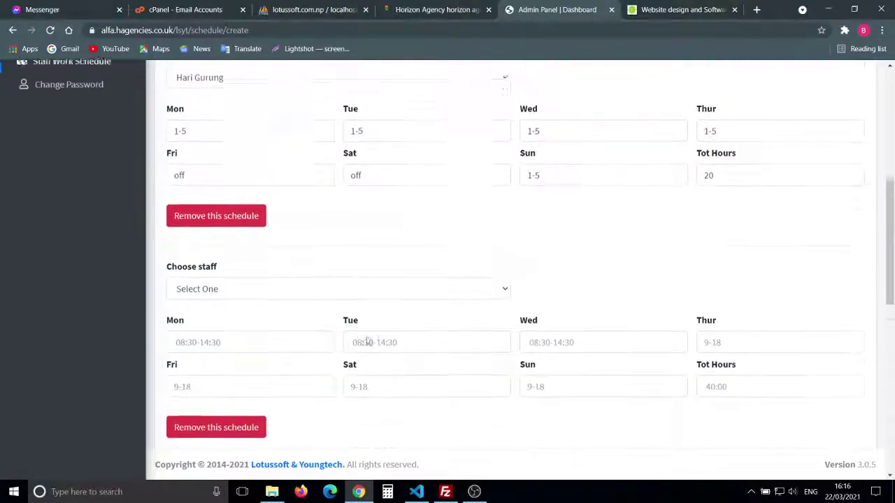
scroll(366, 342, "down", 1)
scroll(366, 342, "down", 3)
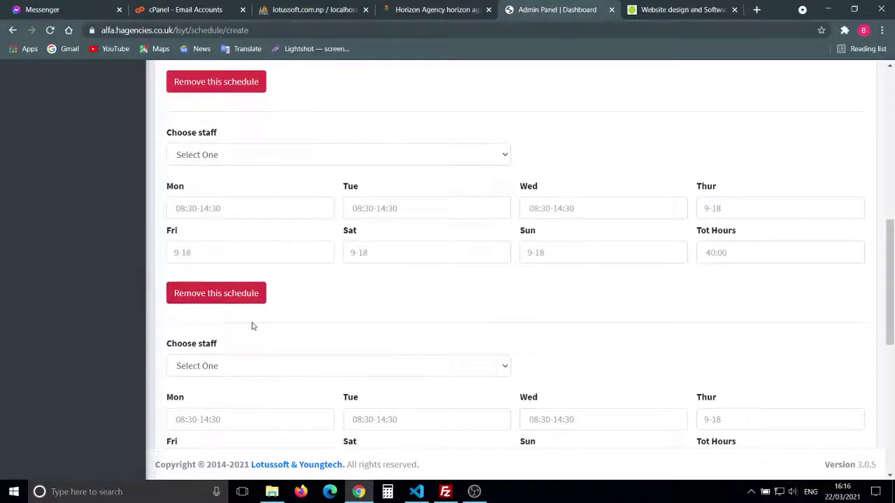
left_click(233, 293)
left_click(236, 294)
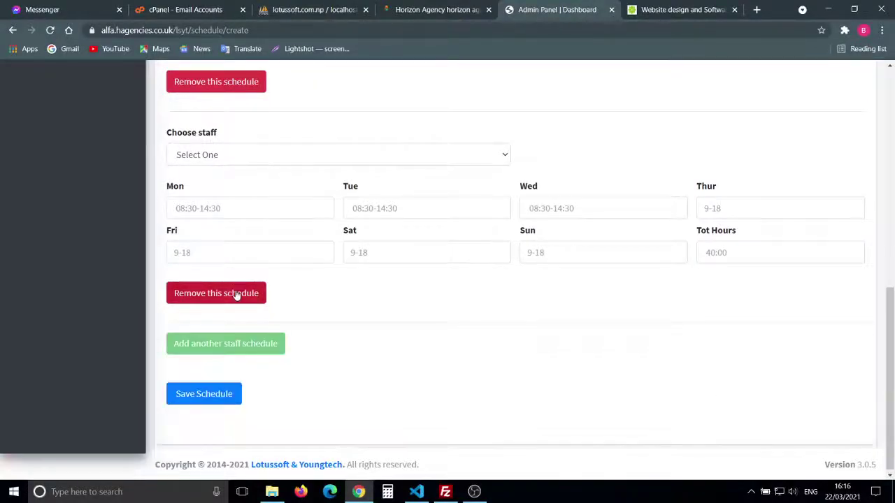
left_click(236, 294)
scroll(361, 244, "up", 2)
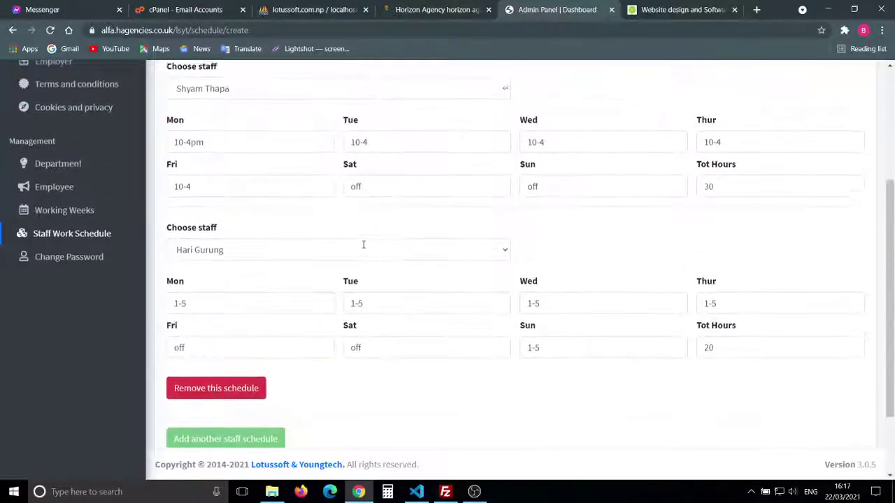
scroll(489, 244, "up", 3)
scroll(489, 244, "down", 4)
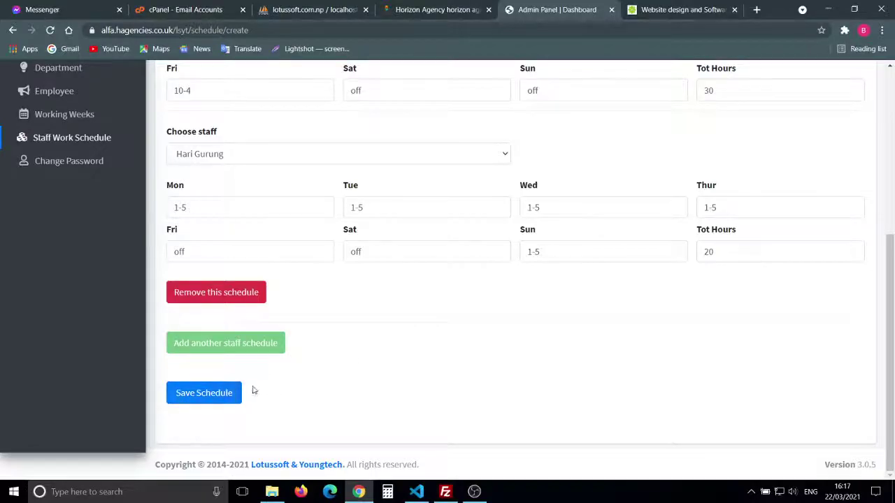
Step: Save the schedules and check the 2021-Mar-21 week lists 20.00 and 30.00 hours
left_click(209, 398)
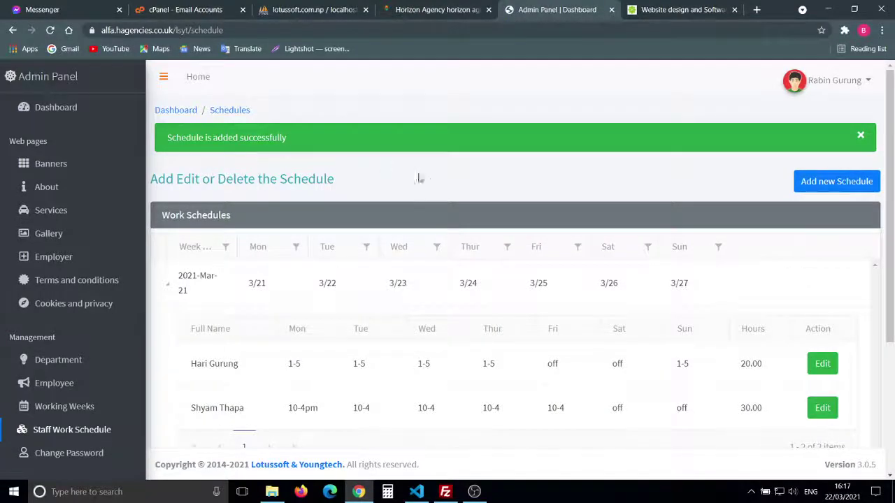
scroll(427, 181, "down", 1)
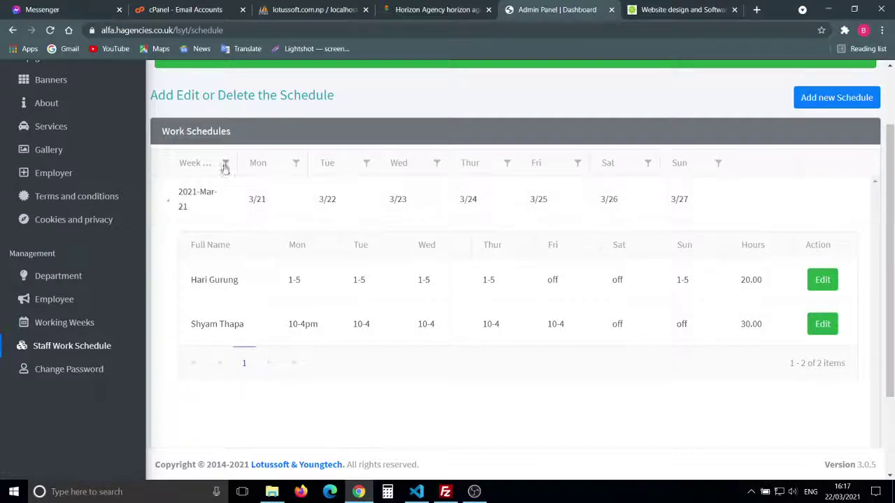
Step: Sort schedules by Monday date and filter the week column Equal To 21 March 2021
left_click(271, 162)
left_click(271, 162)
left_click(228, 163)
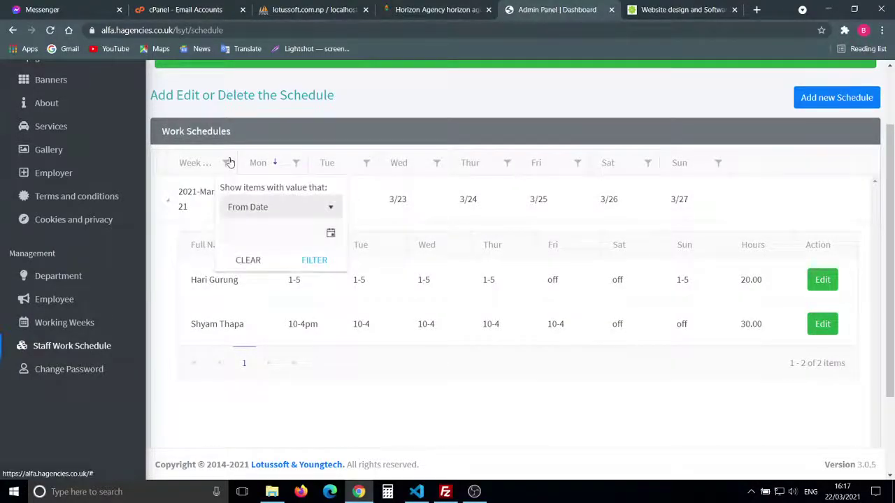
left_click(306, 211)
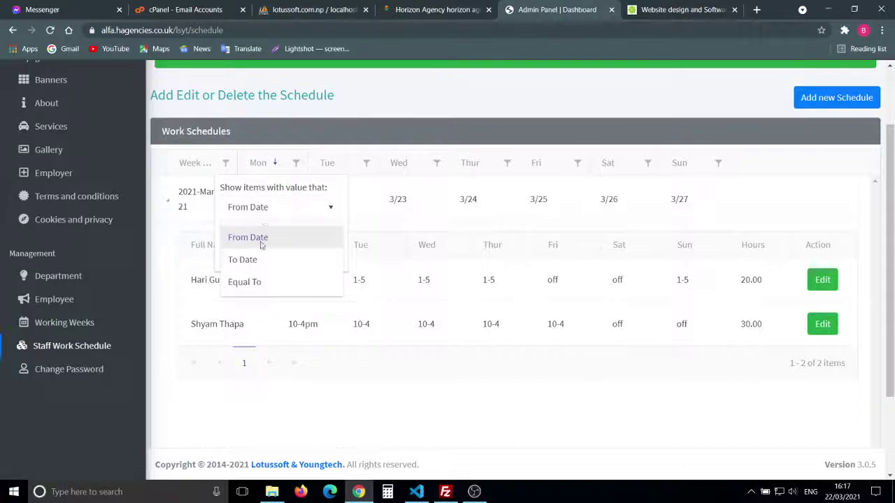
left_click(272, 283)
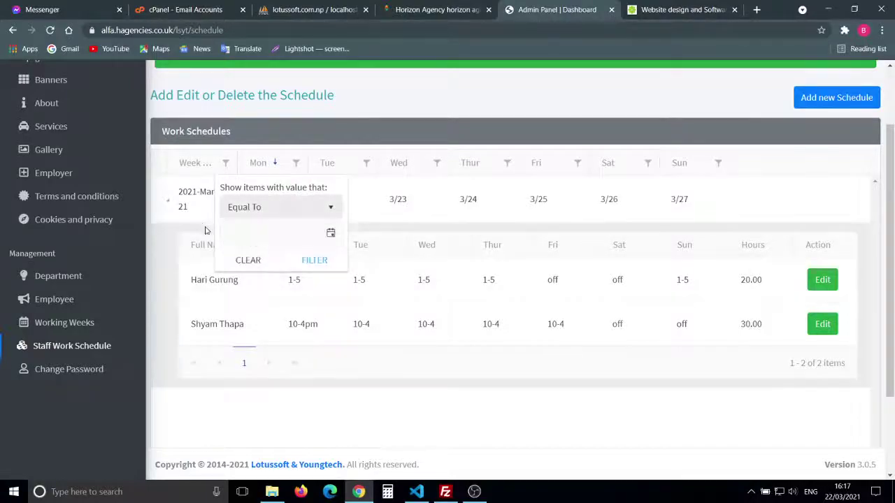
left_click(329, 237)
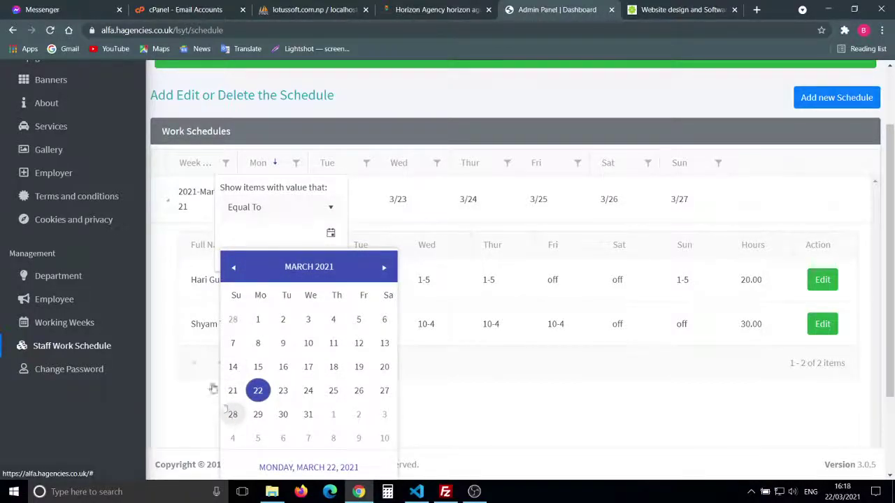
left_click(233, 390)
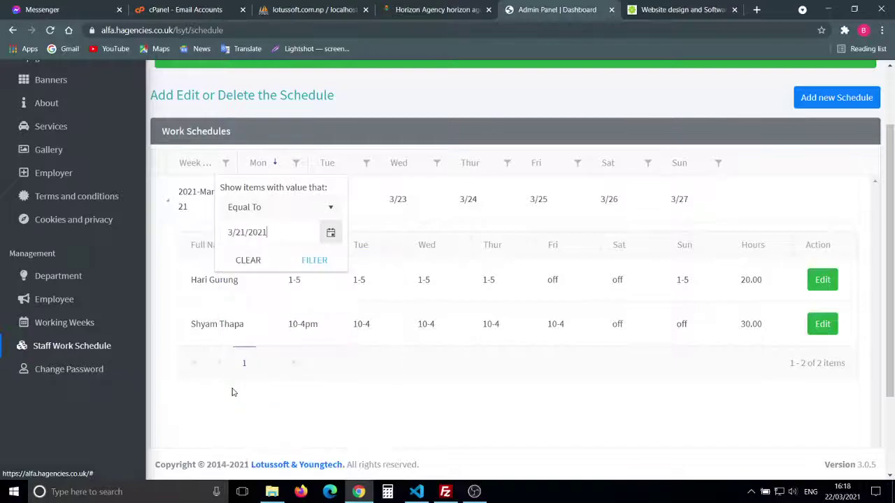
left_click(312, 262)
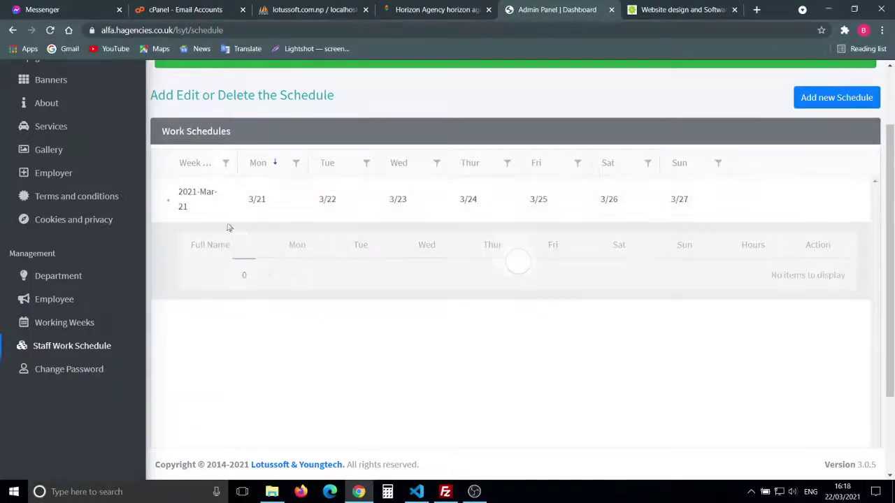
Step: Change the week filter date to 14 March 2021, then clear the filter
left_click(226, 163)
left_click(328, 240)
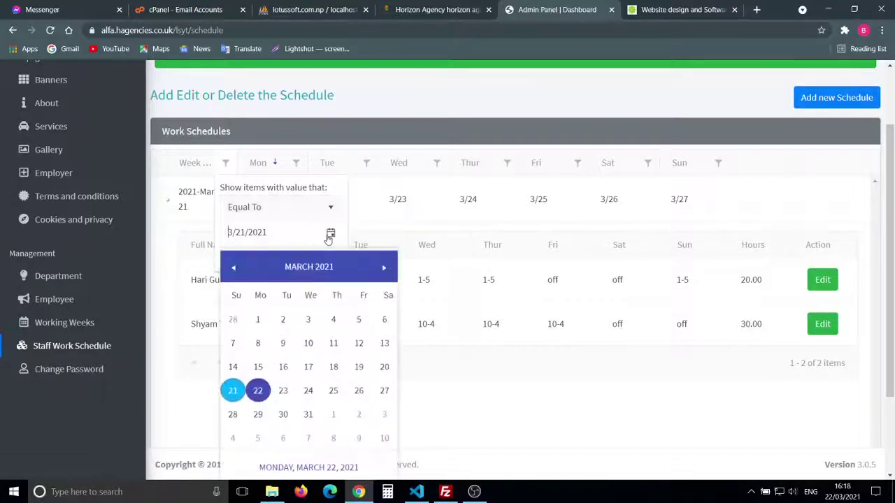
left_click(233, 366)
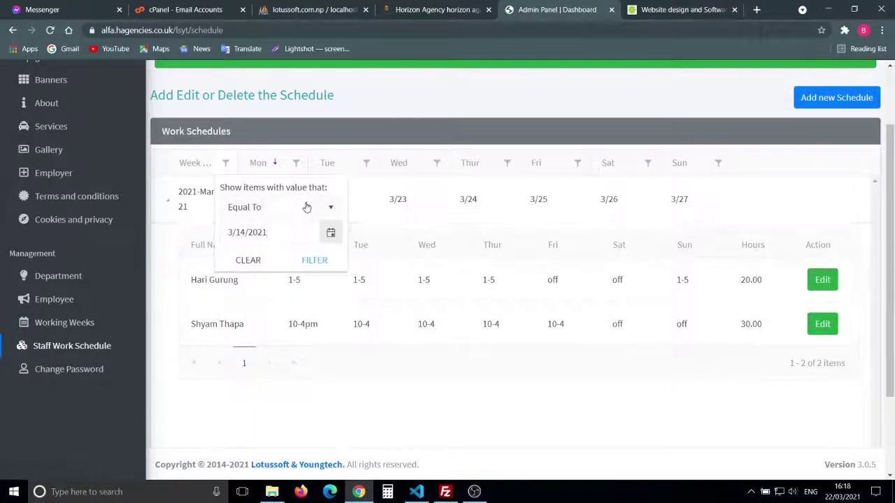
left_click(311, 261)
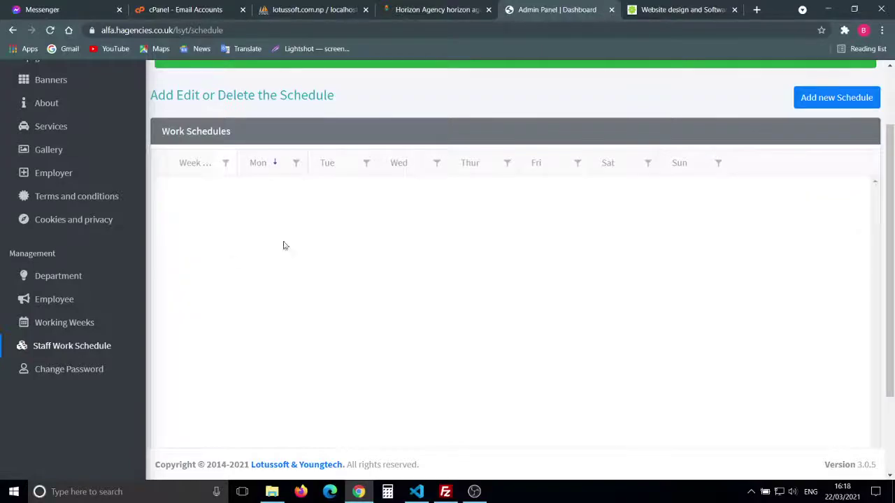
left_click(226, 163)
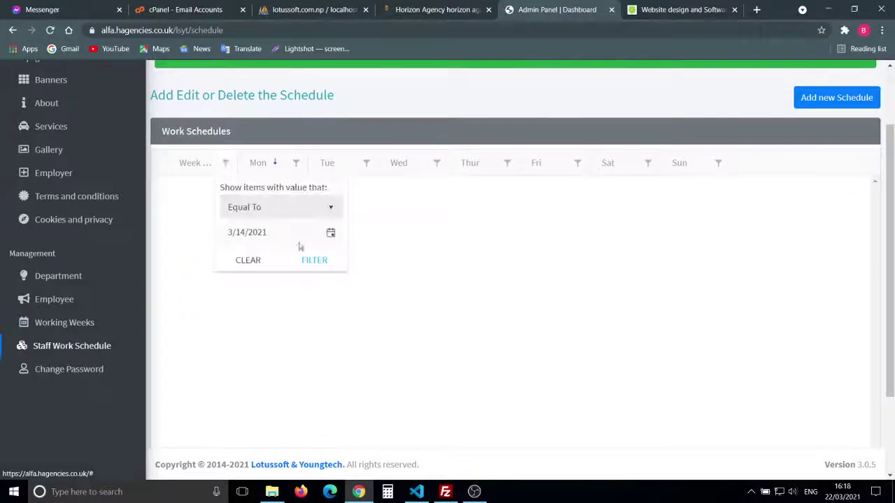
scroll(314, 206, "down", 1)
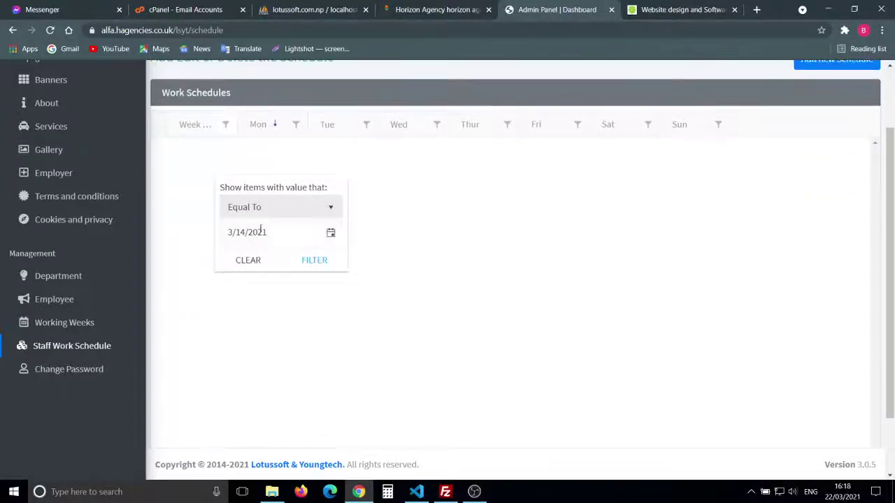
left_click(249, 261)
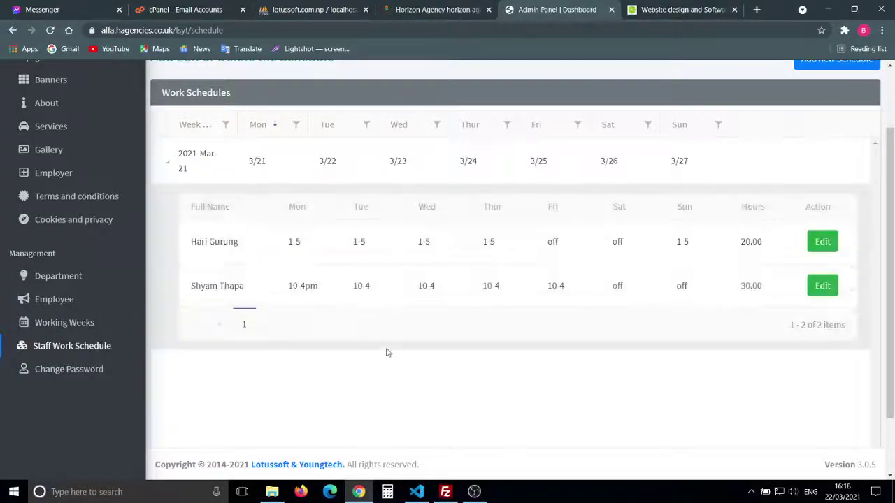
scroll(392, 369, "down", 1)
scroll(393, 367, "up", 3)
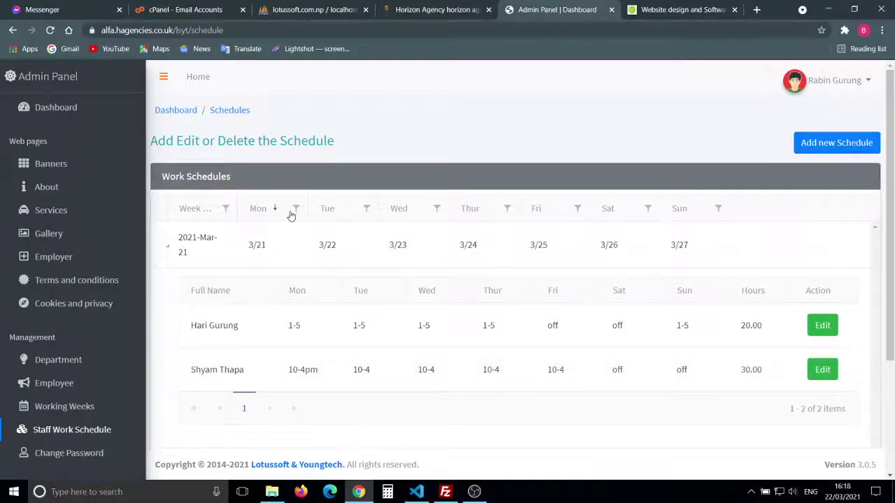
Step: Filter the Monday column to values containing 3/21
left_click(297, 210)
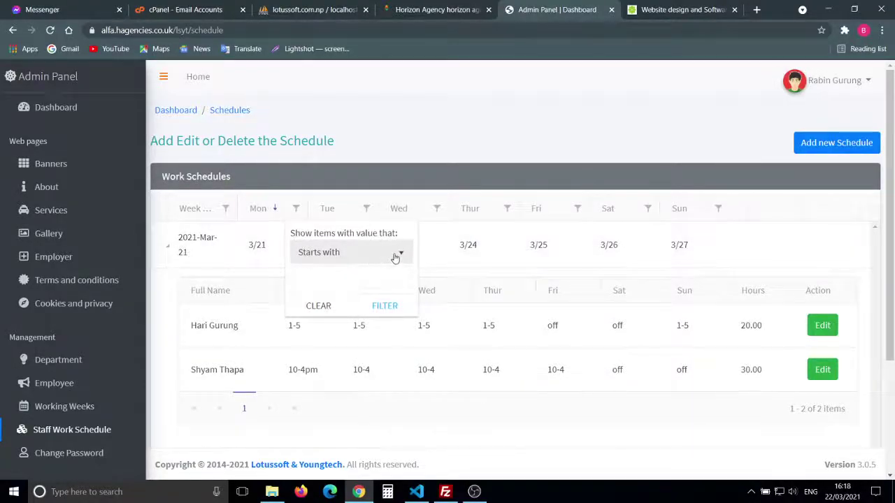
left_click(371, 251)
left_click(356, 304)
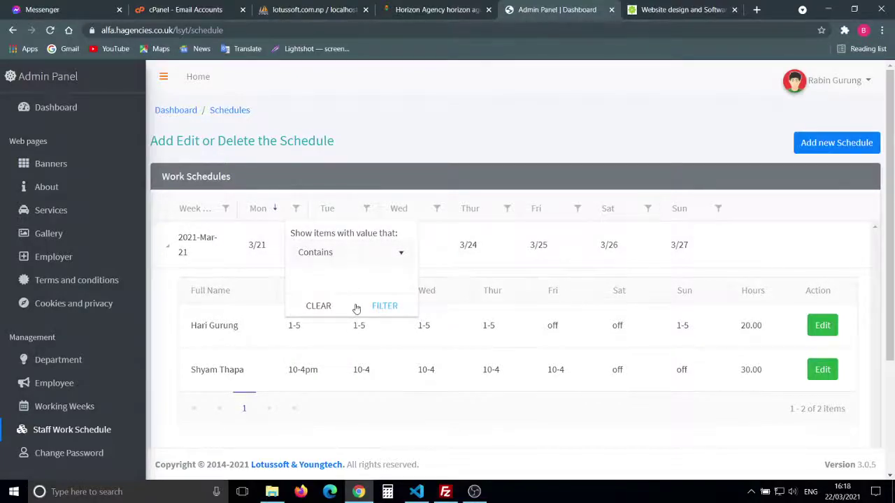
type("3/21")
left_click(384, 306)
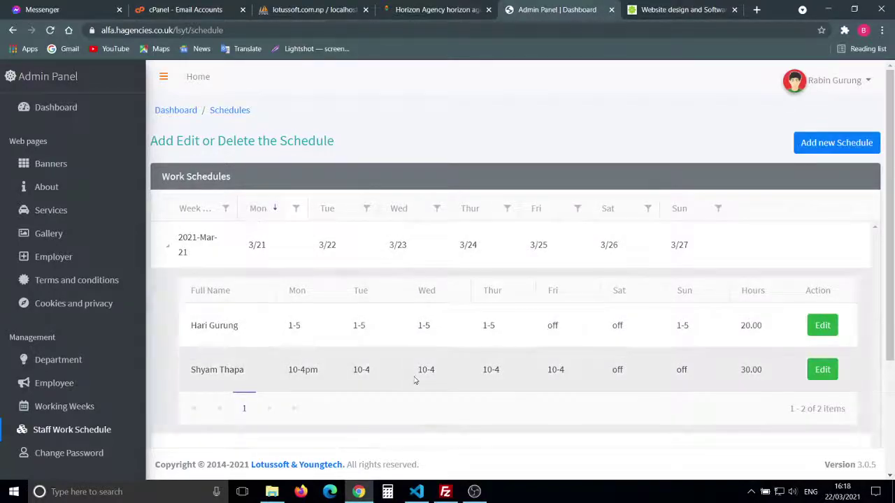
scroll(635, 346, "down", 2)
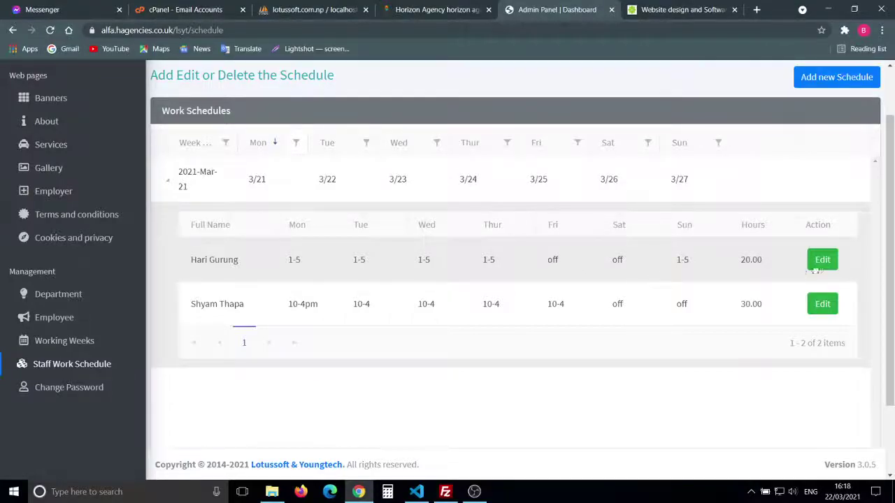
Step: Edit the first row's schedule to Friday 1-5 and Sunday off, then update it
left_click(819, 265)
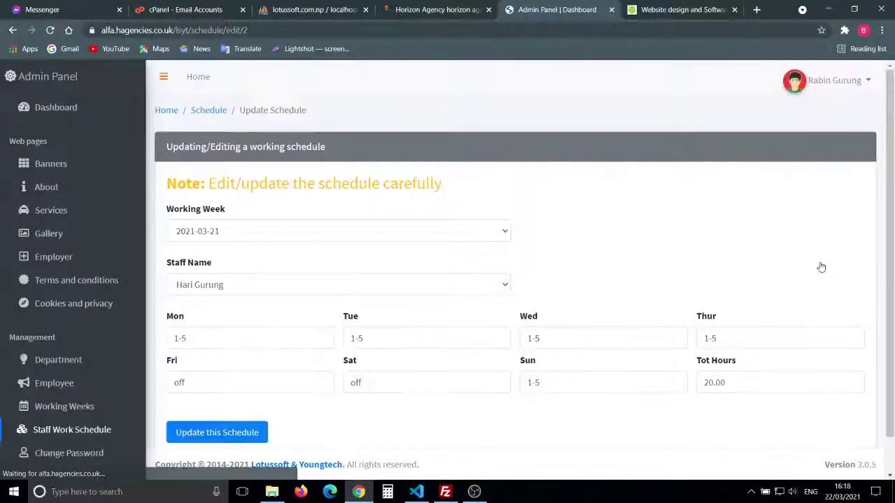
scroll(450, 263, "down", 1)
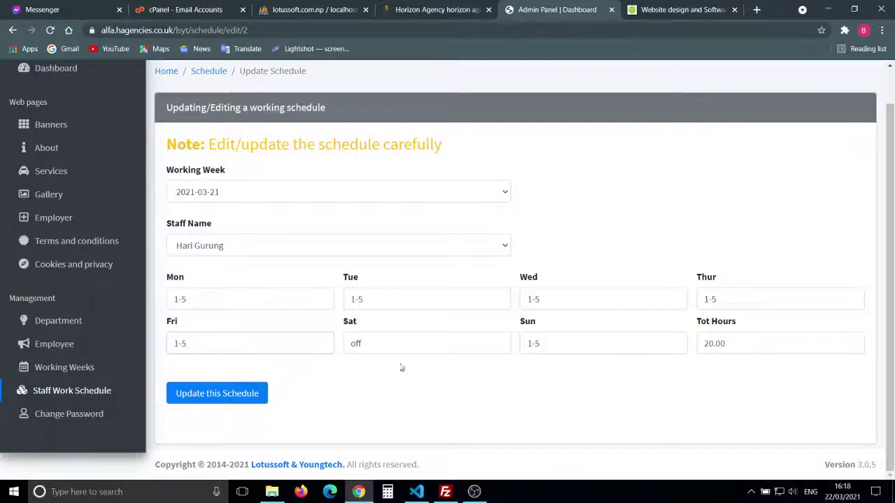
key("BackSpace")
key("BackSpace")
key("BackSpace")
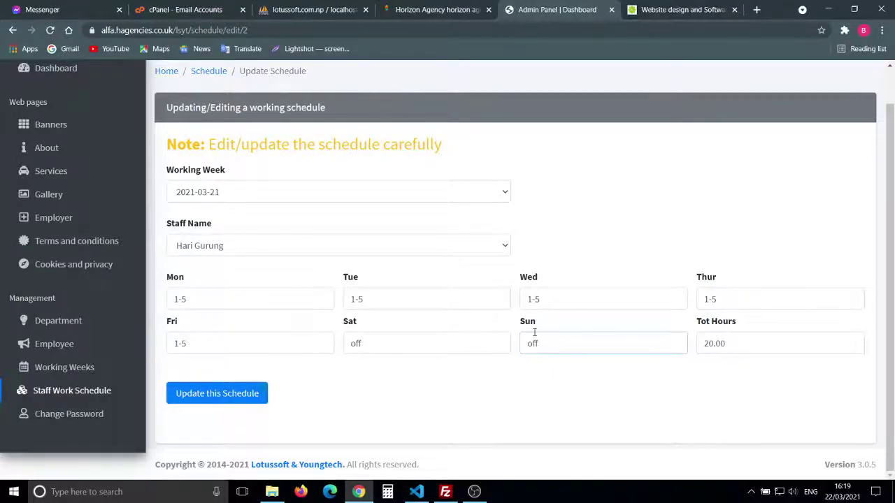
left_click(202, 397)
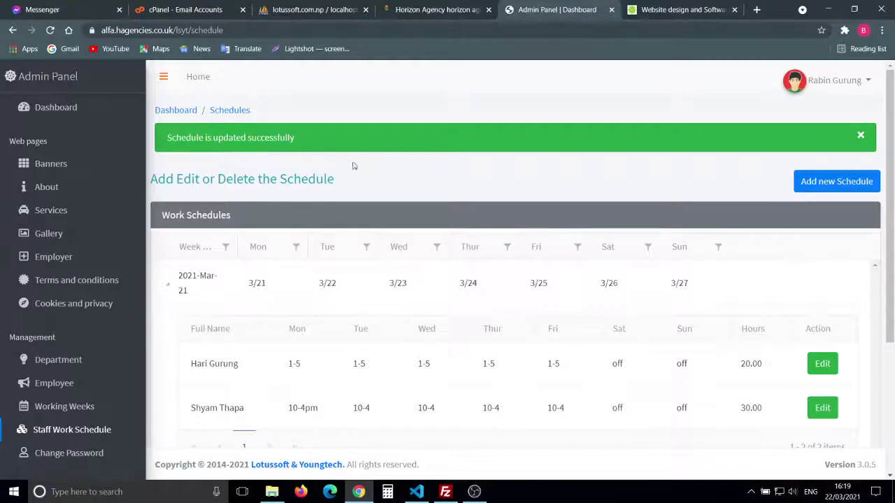
Step: Review the updated schedule list, then switch to the public Horizon Agency site tab
scroll(407, 210, "down", 1)
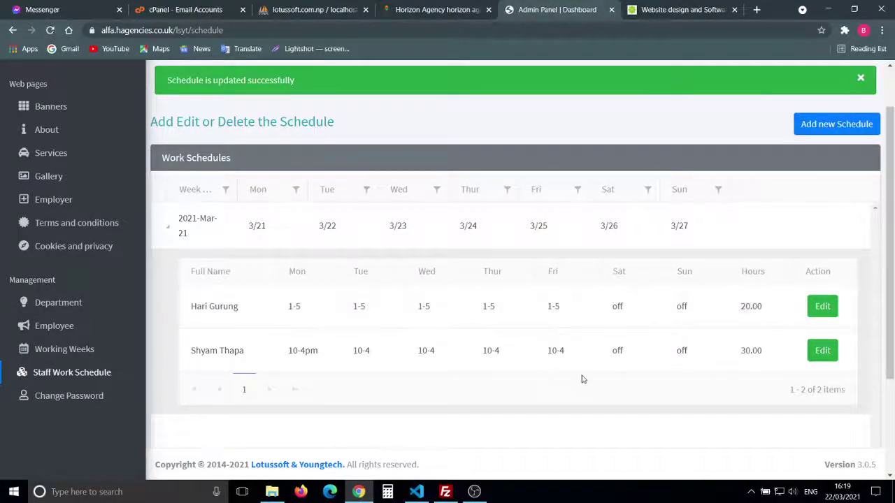
scroll(581, 378, "down", 2)
scroll(582, 379, "up", 1)
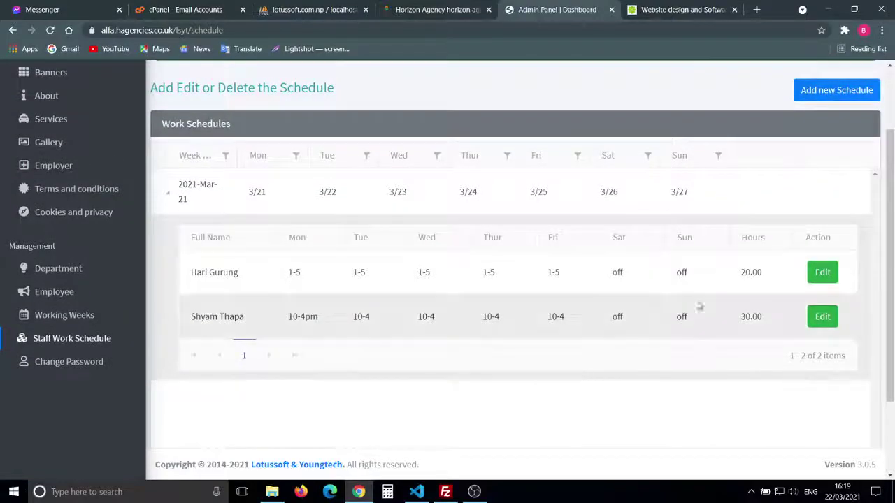
scroll(690, 342, "down", 1)
scroll(690, 342, "up", 3)
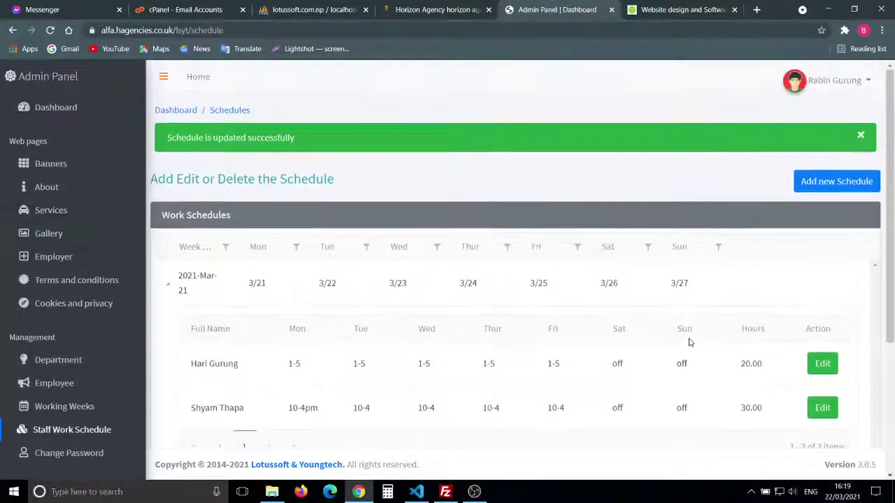
scroll(556, 358, "down", 3)
scroll(557, 357, "up", 3)
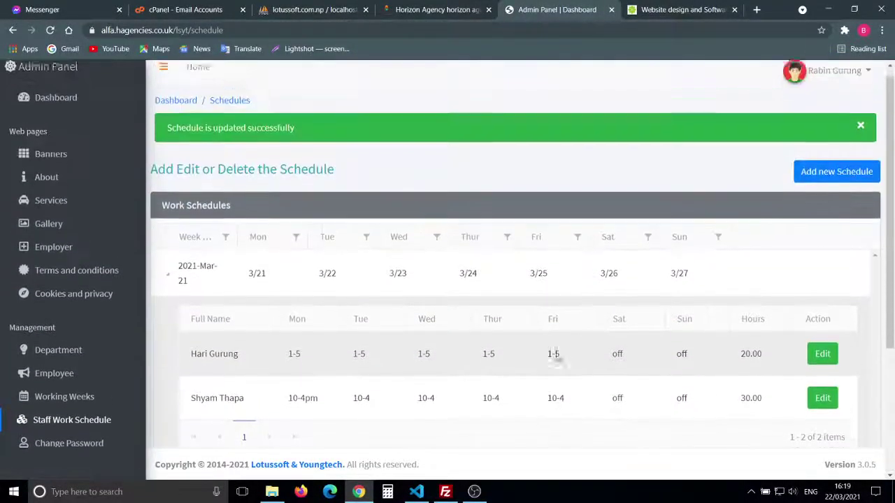
left_click(420, 11)
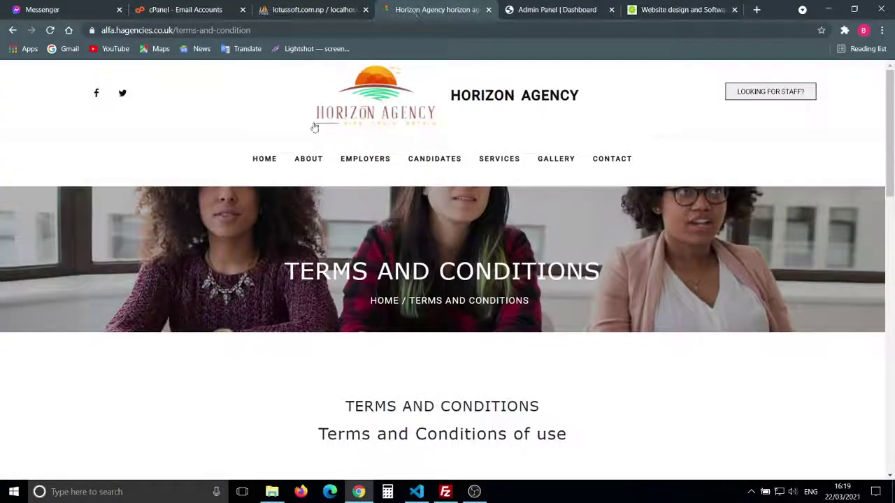
Step: Replace the terms-and-condition path in the address with /schedule and load it
left_click(281, 36)
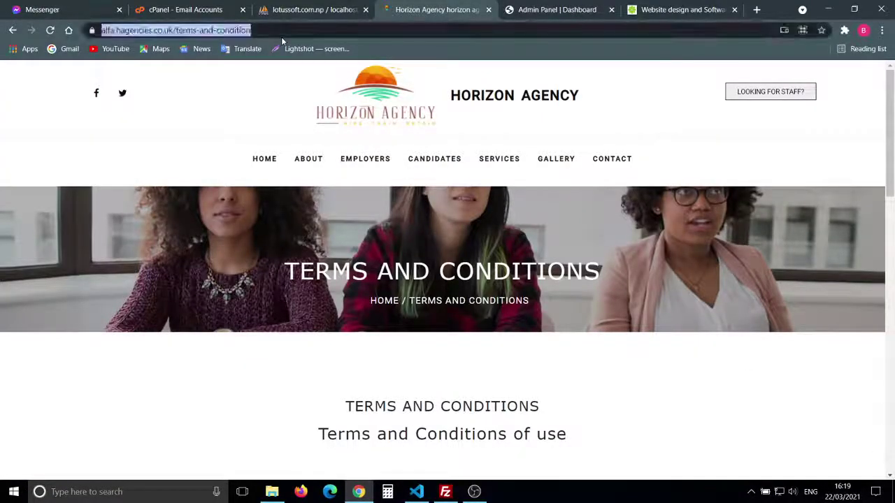
left_click(281, 36)
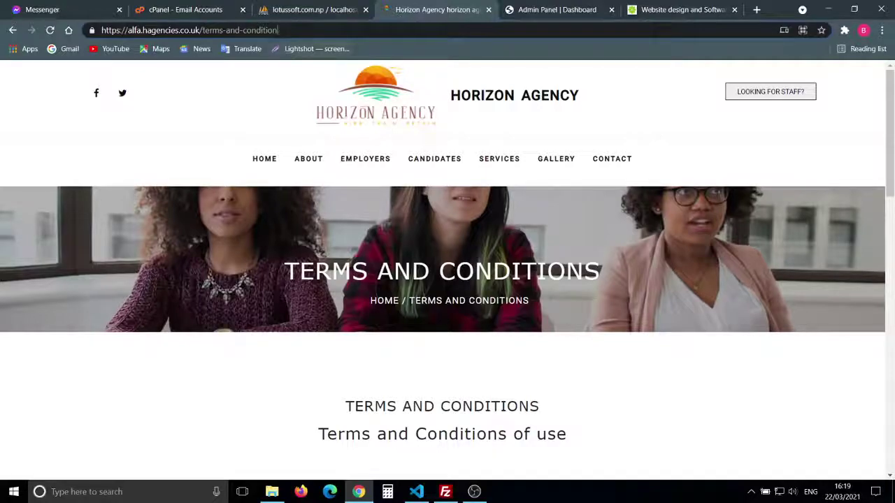
left_click(202, 30, "shift")
key("BackSpace")
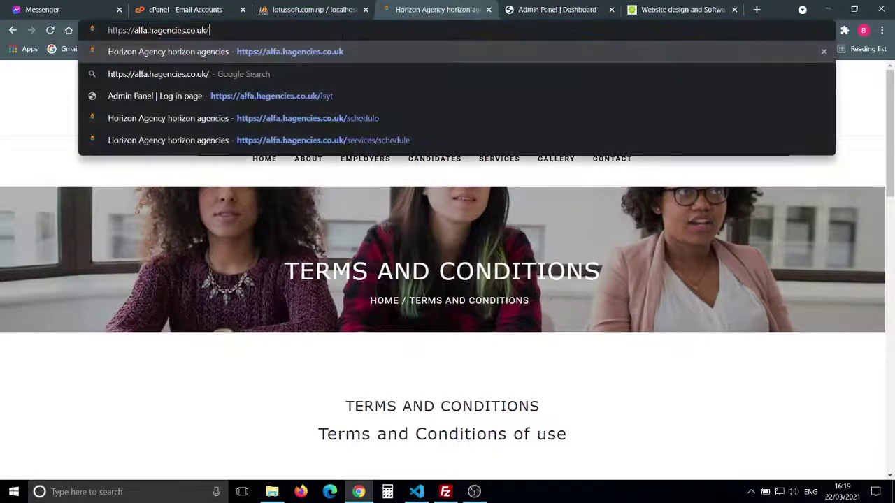
type("schedule")
key("Return")
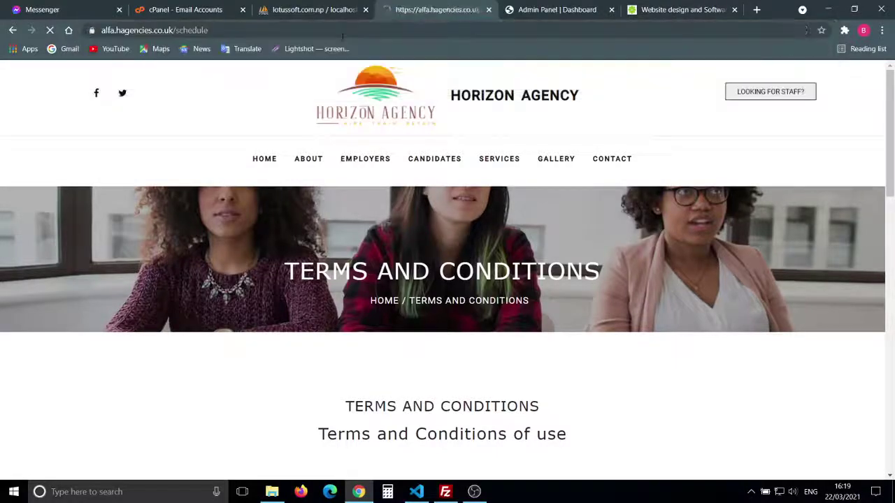
Step: Collapse and re-expand the 2021-Mar-21 week's staff shifts, then return to the admin panel
scroll(417, 222, "down", 6)
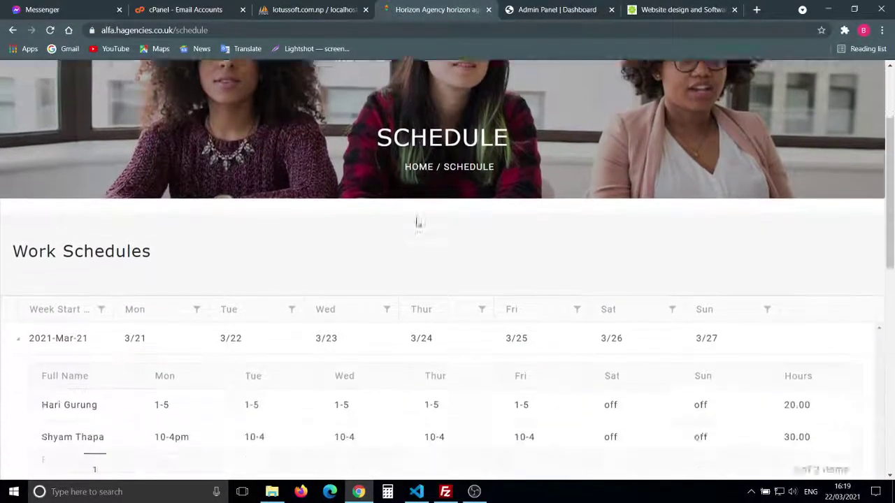
scroll(264, 286, "up", 2)
scroll(265, 286, "up", 1)
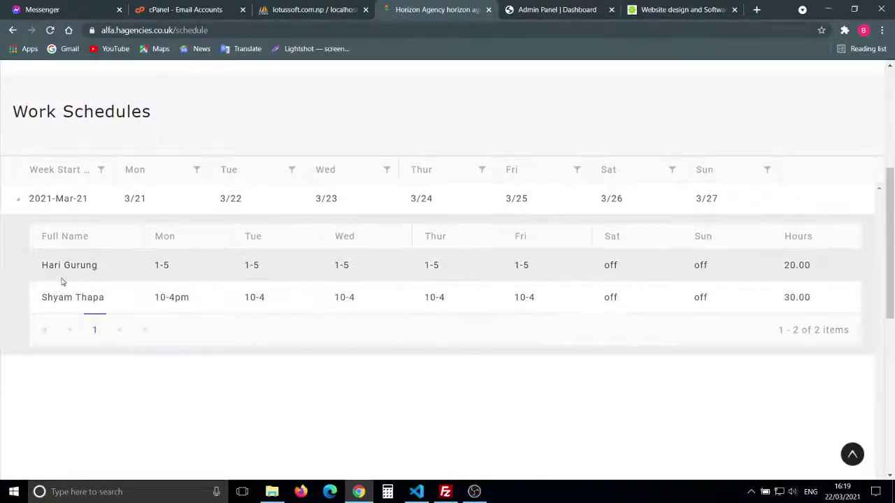
scroll(216, 410, "down", 3)
scroll(216, 410, "up", 3)
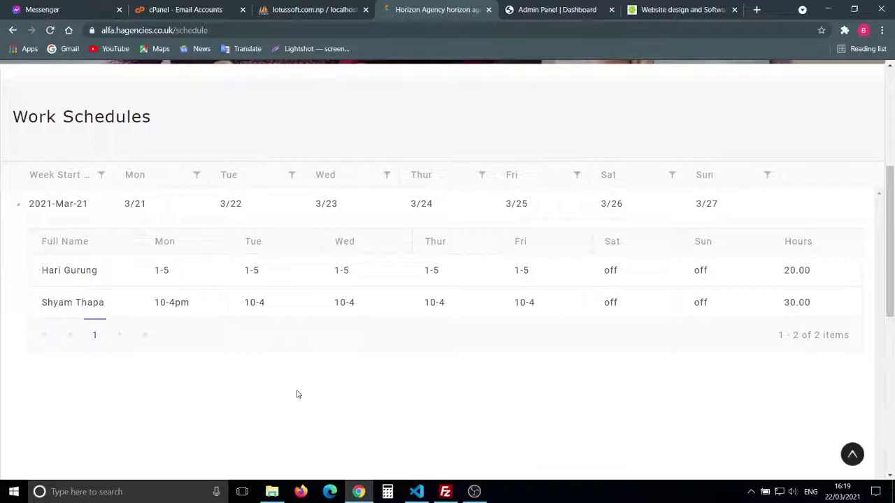
scroll(296, 394, "down", 1)
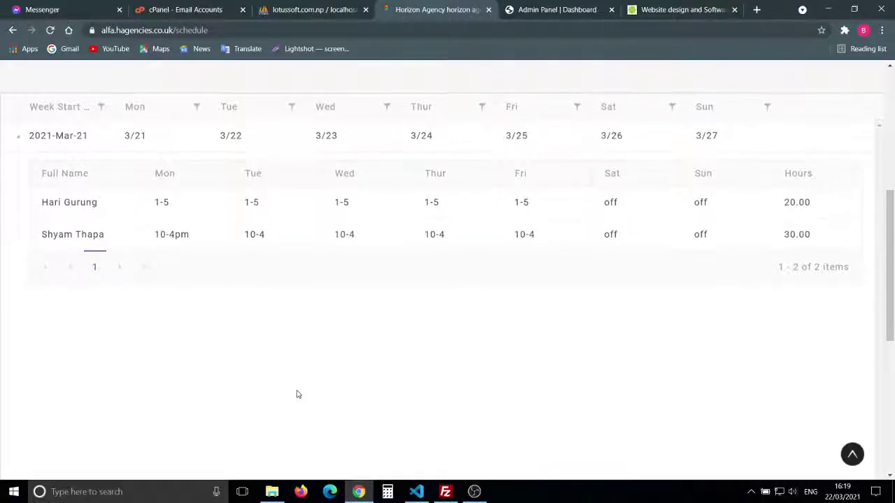
scroll(297, 394, "up", 5)
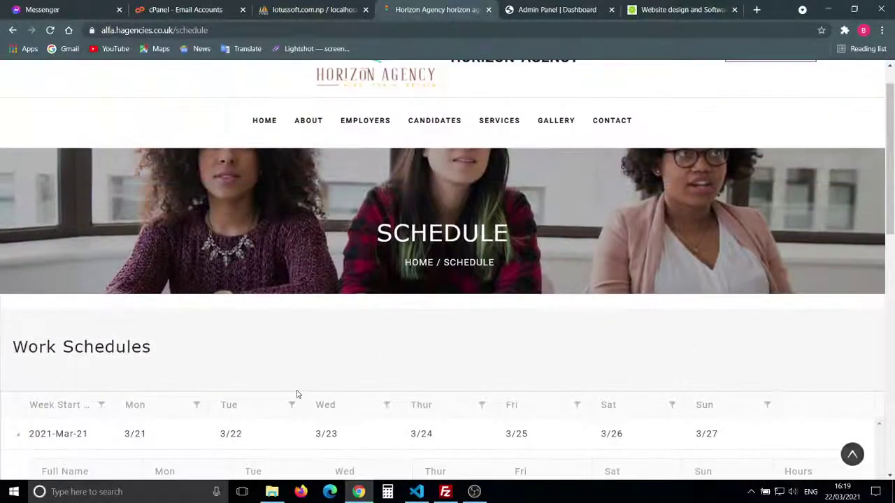
scroll(415, 319, "down", 5)
scroll(415, 320, "up", 1)
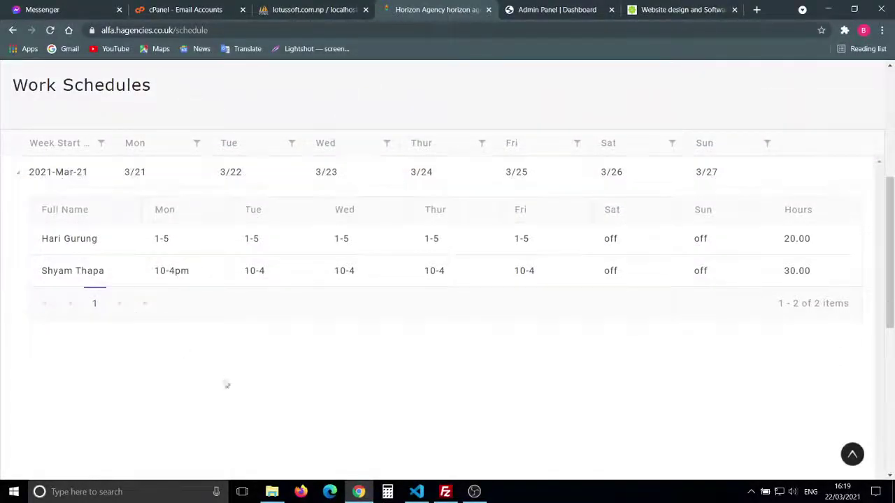
left_click(19, 176)
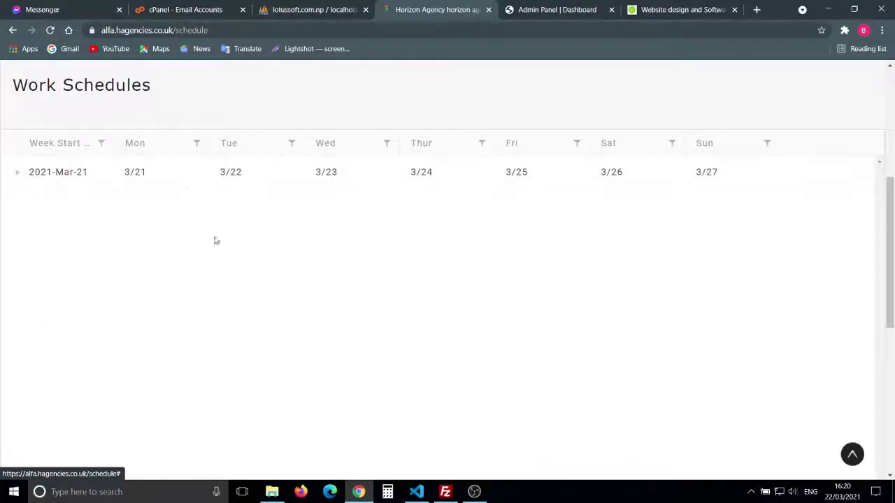
left_click(18, 176)
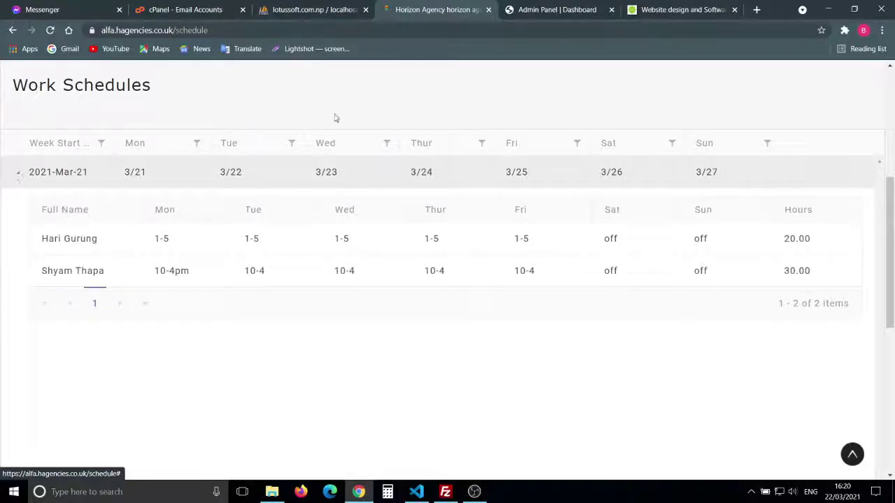
left_click(521, 14)
scroll(316, 308, "down", 3)
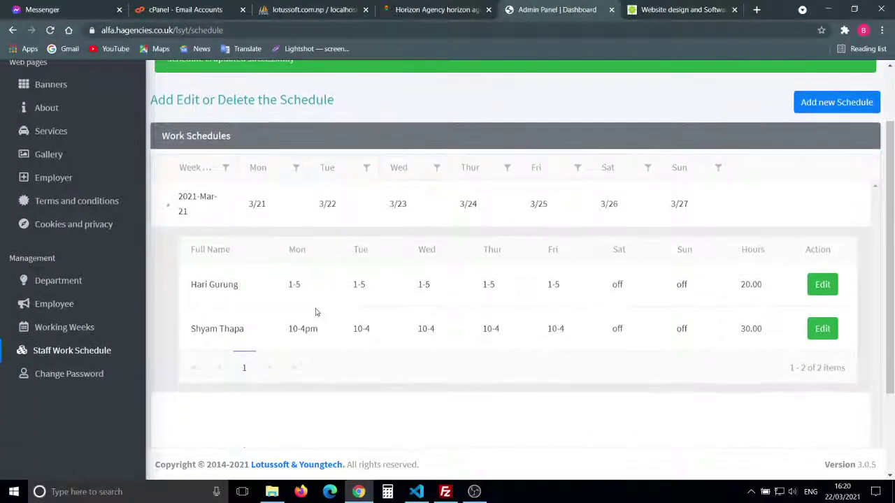
scroll(316, 308, "up", 3)
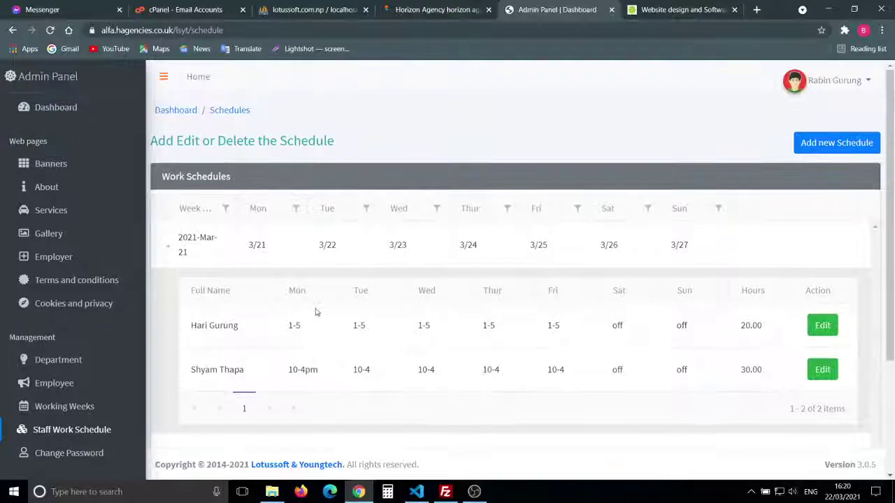
left_click(814, 145)
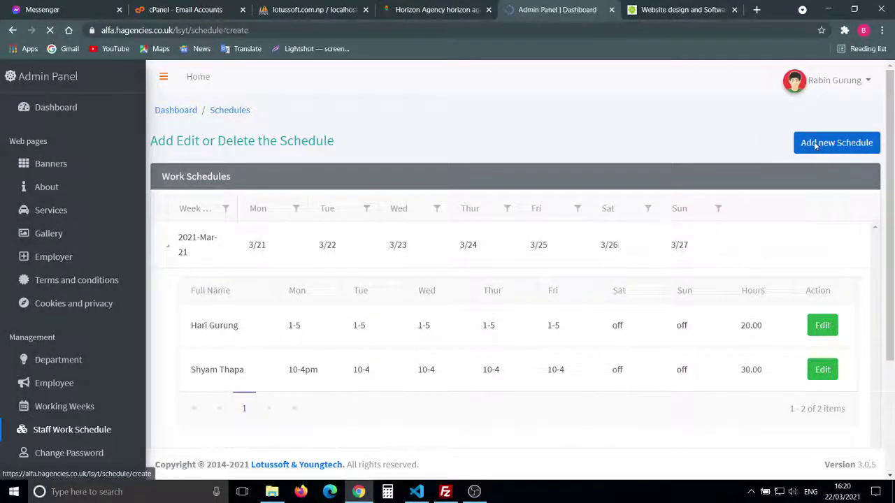
scroll(636, 373, "down", 2)
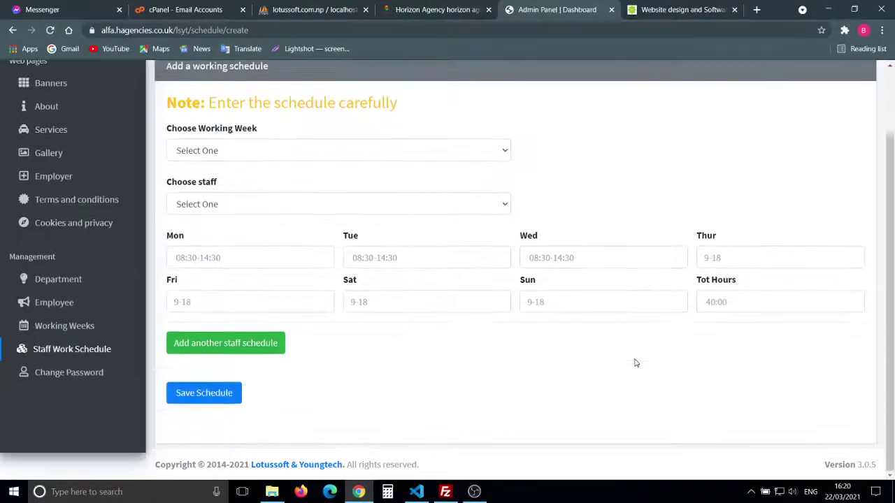
scroll(642, 244, "up", 2)
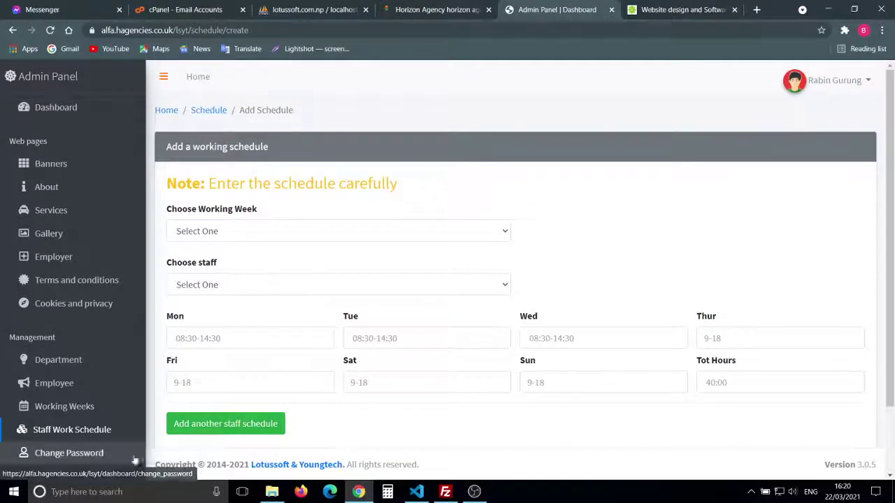
left_click(96, 434)
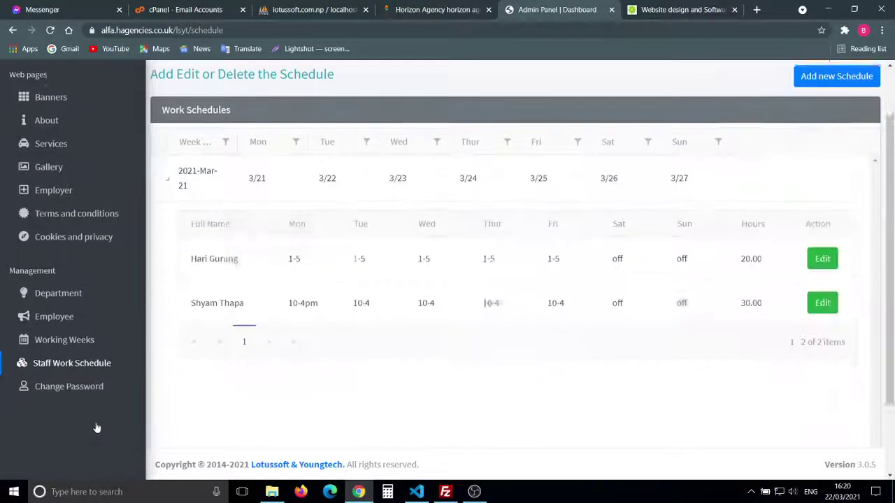
scroll(275, 393, "down", 3)
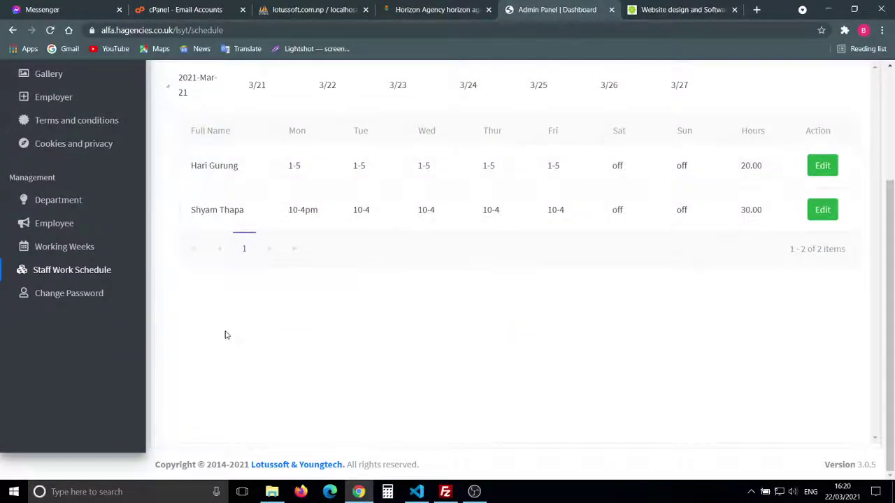
Step: View the Change Password page and public site briefly, then open the admin Dashboard
left_click(89, 295)
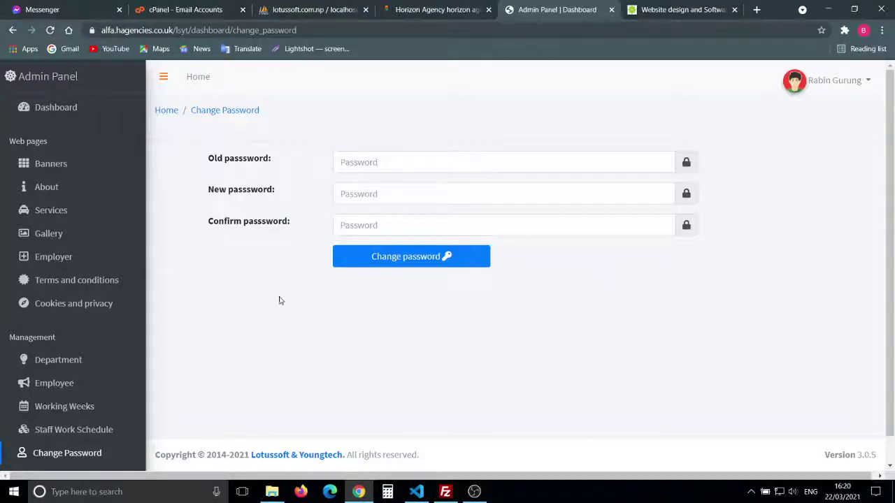
scroll(842, 219, "down", 1)
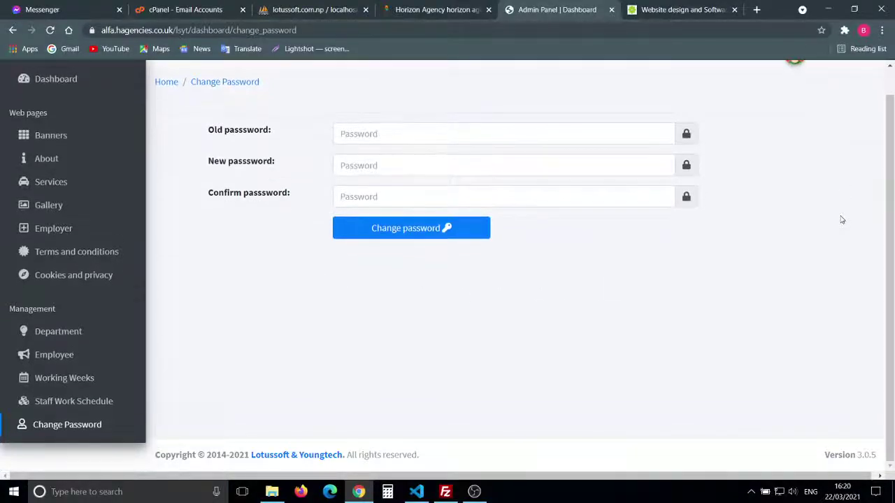
scroll(513, 248, "up", 1)
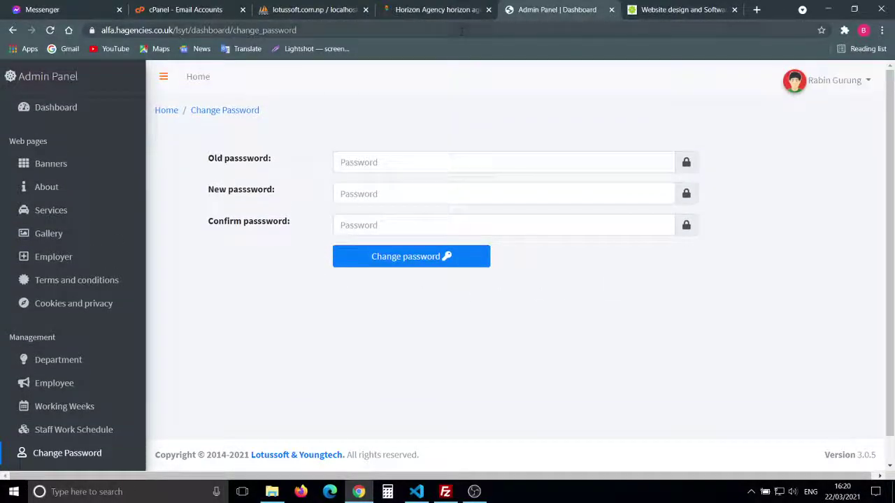
left_click(448, 14)
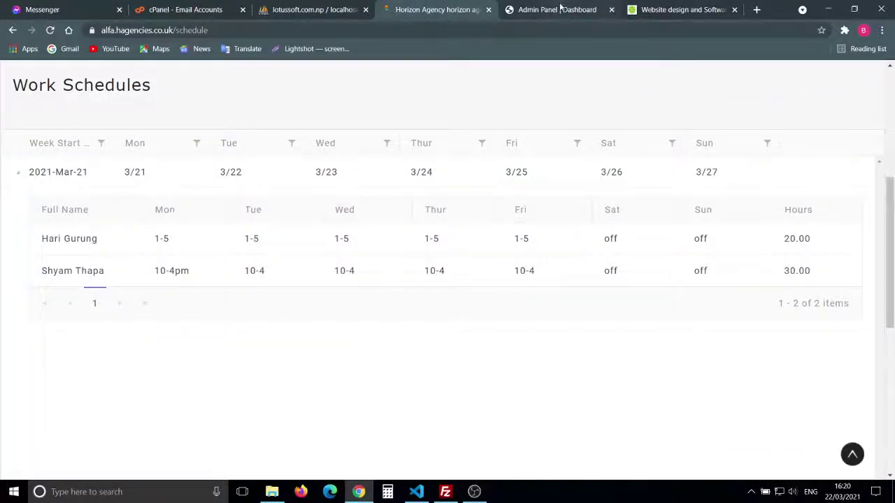
left_click(560, 8)
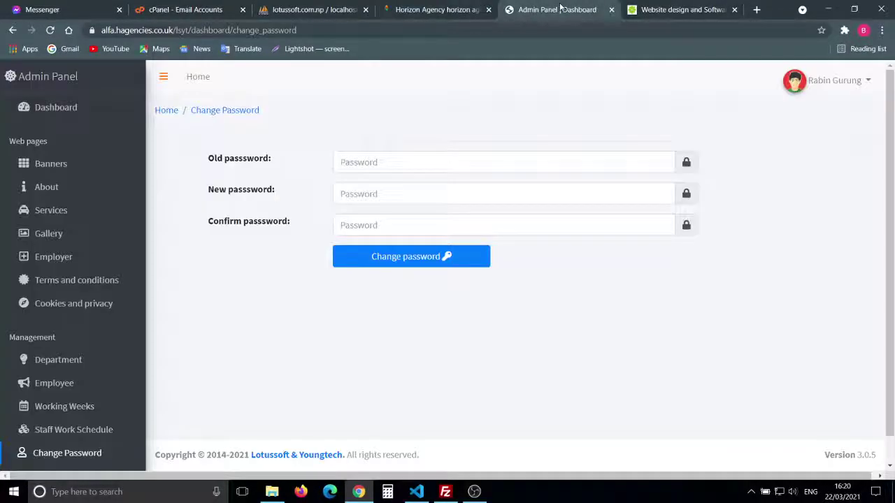
left_click(62, 110)
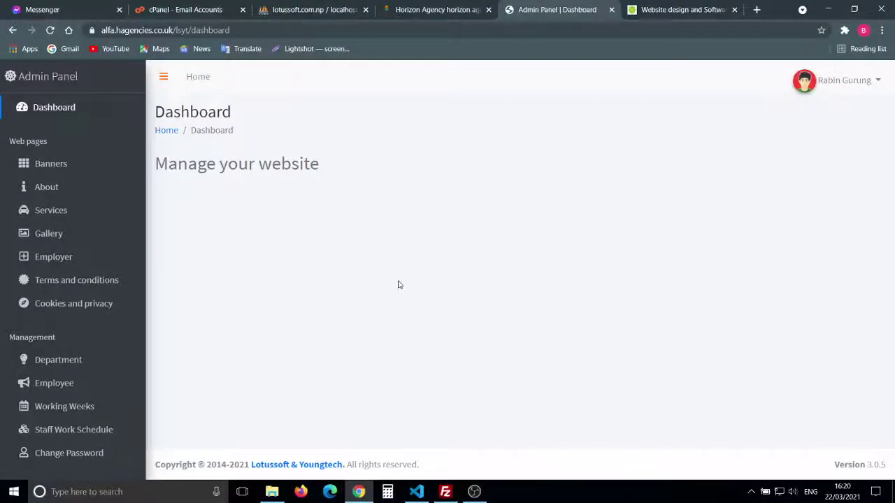